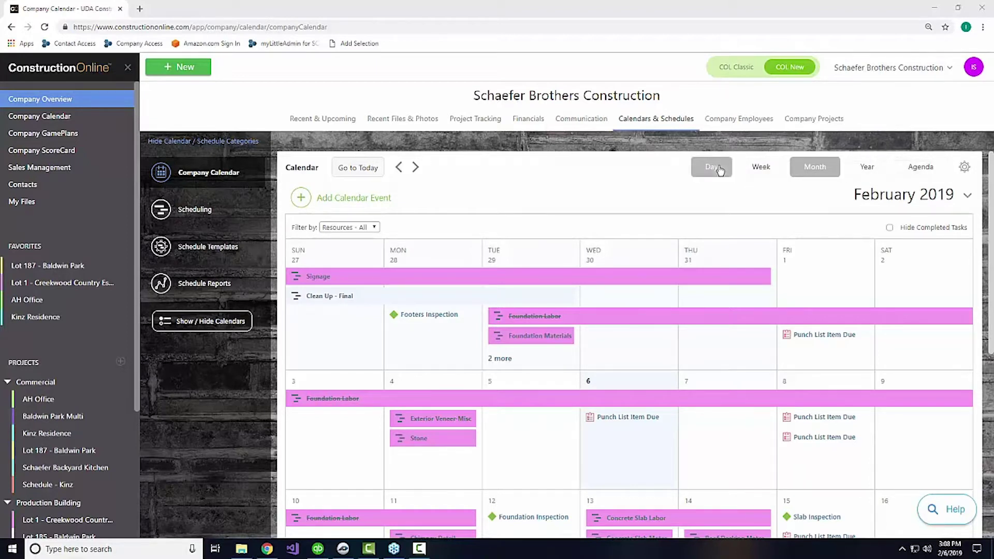
- Look over February 6 hour by hour in Day view, then switch to the Feb 3 – Feb 9 week
click(713, 168)
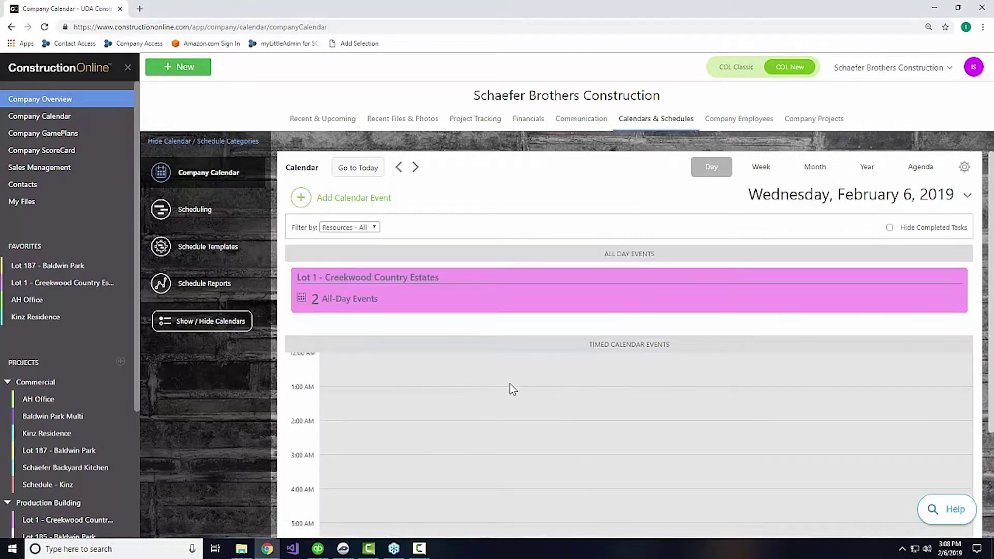
scroll(511, 387, down, 3)
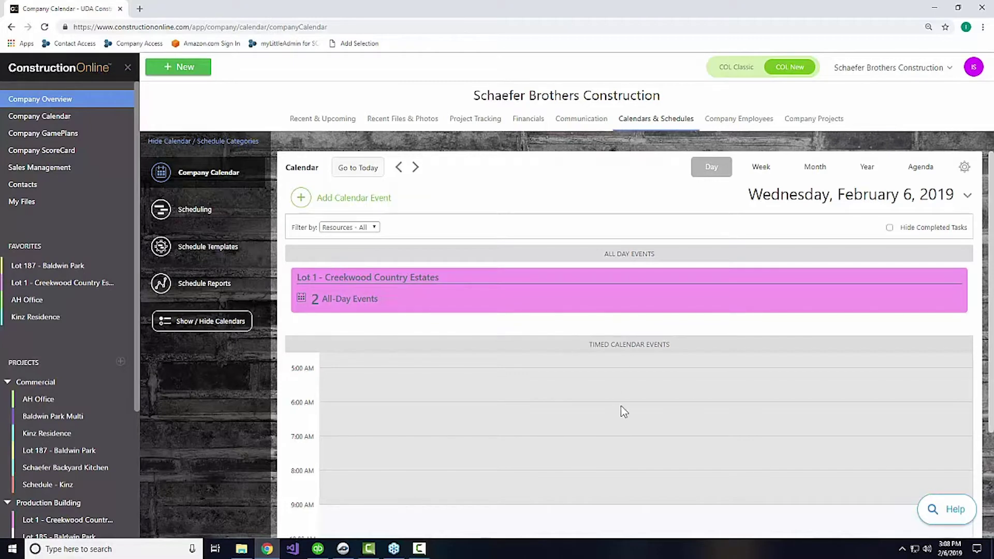
scroll(622, 406, down, 5)
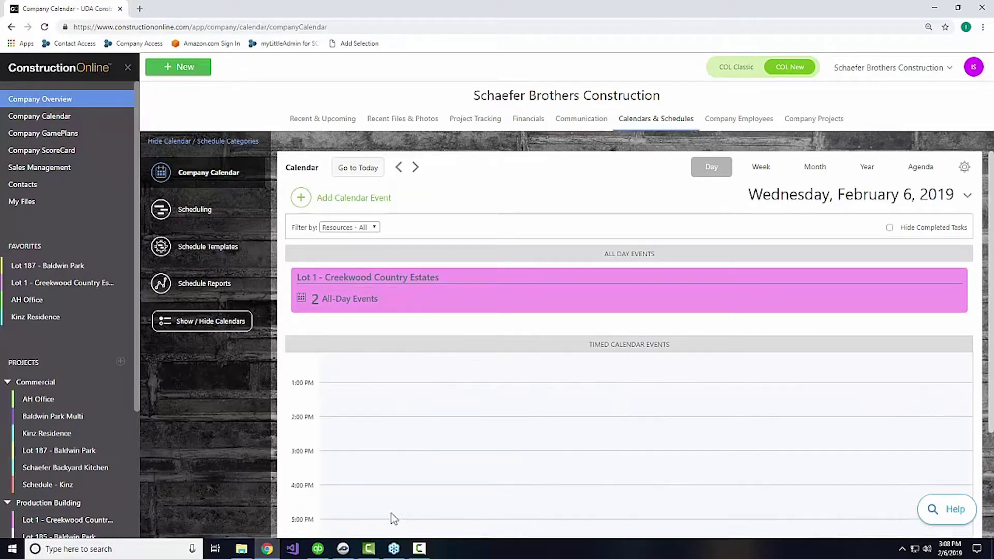
click(753, 173)
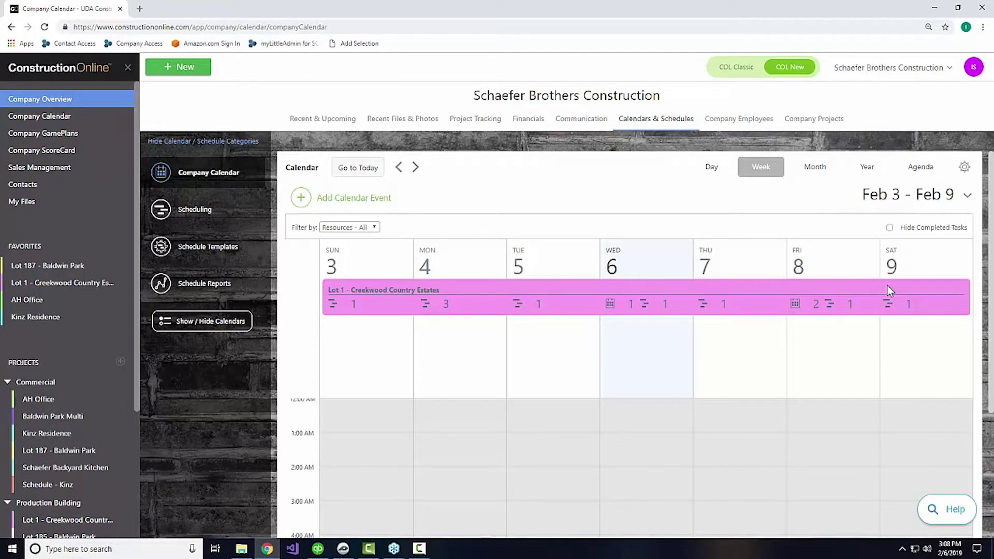
- Return to Month view, check the Clean Up - Final task details, then show the whole 2019 year
click(815, 167)
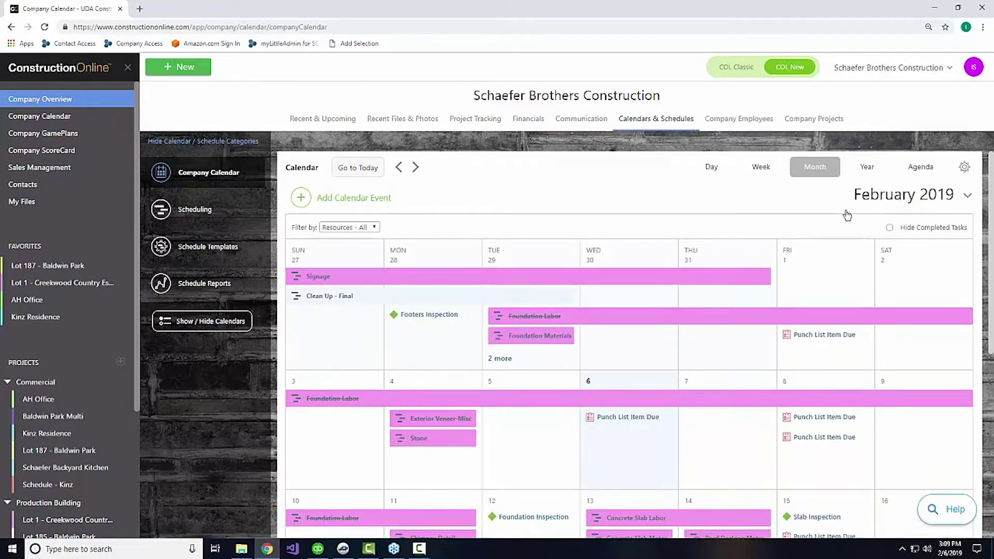
scroll(788, 275, down, 3)
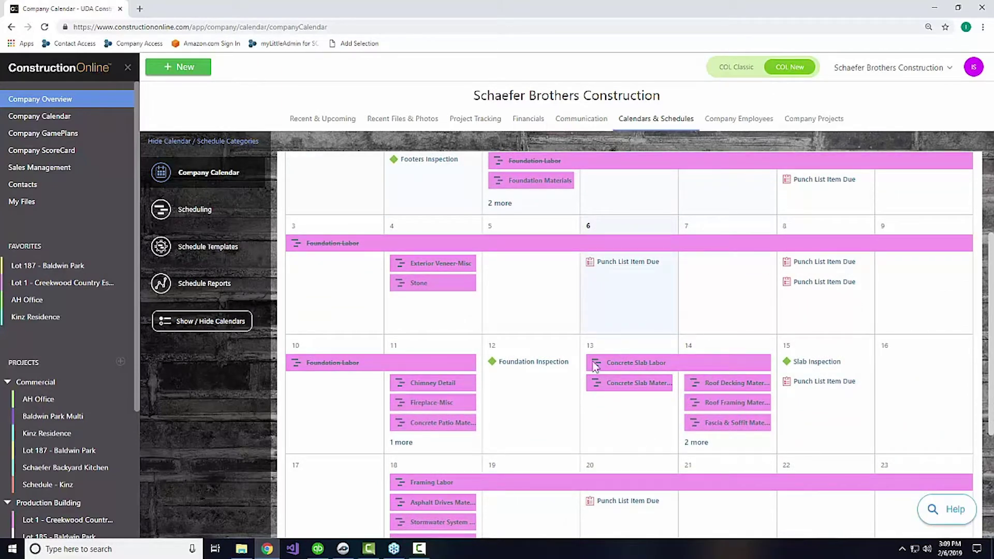
scroll(757, 406, up, 2)
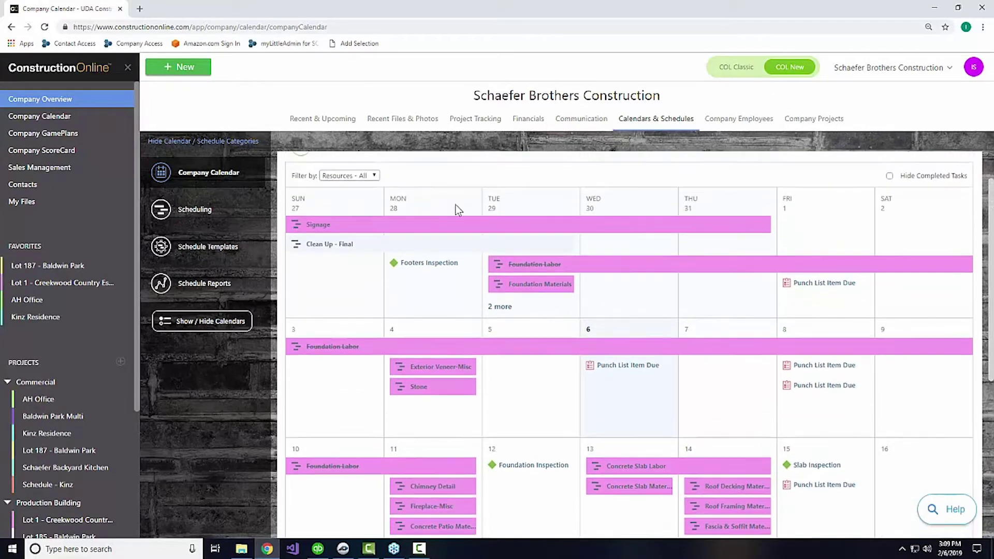
click(334, 248)
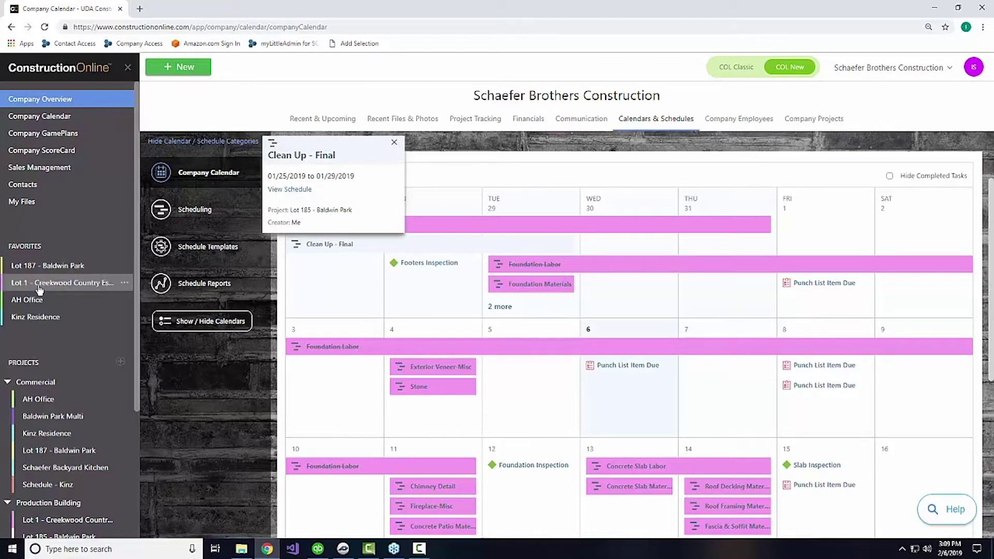
click(642, 293)
scroll(859, 252, up, 2)
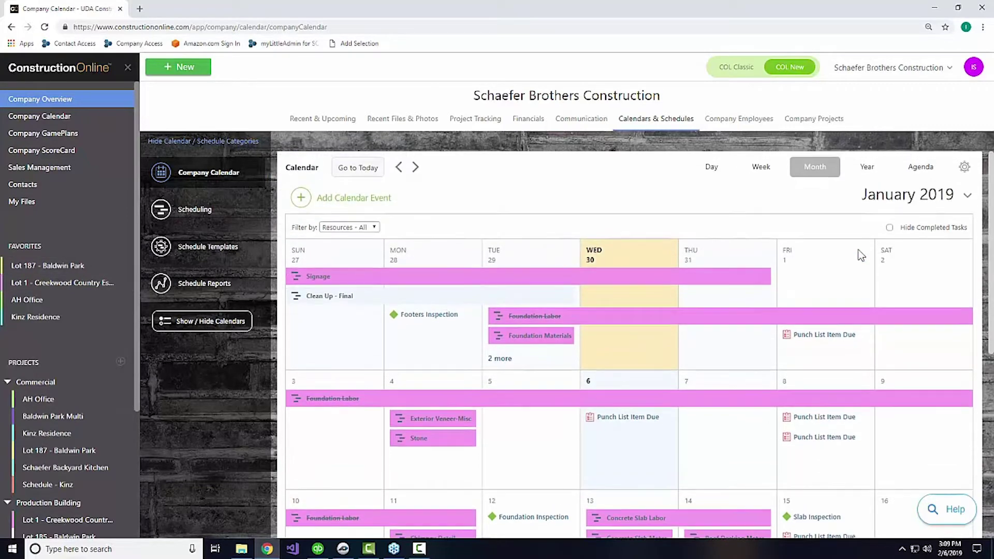
click(873, 173)
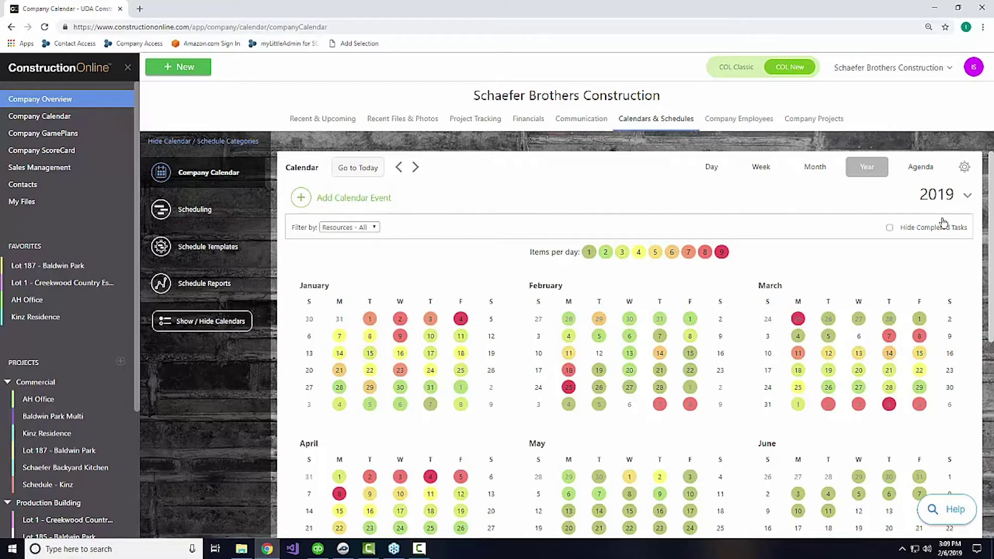
- Switch to Agenda view and scroll through the January 2019 tasks with their projects and dates
click(921, 167)
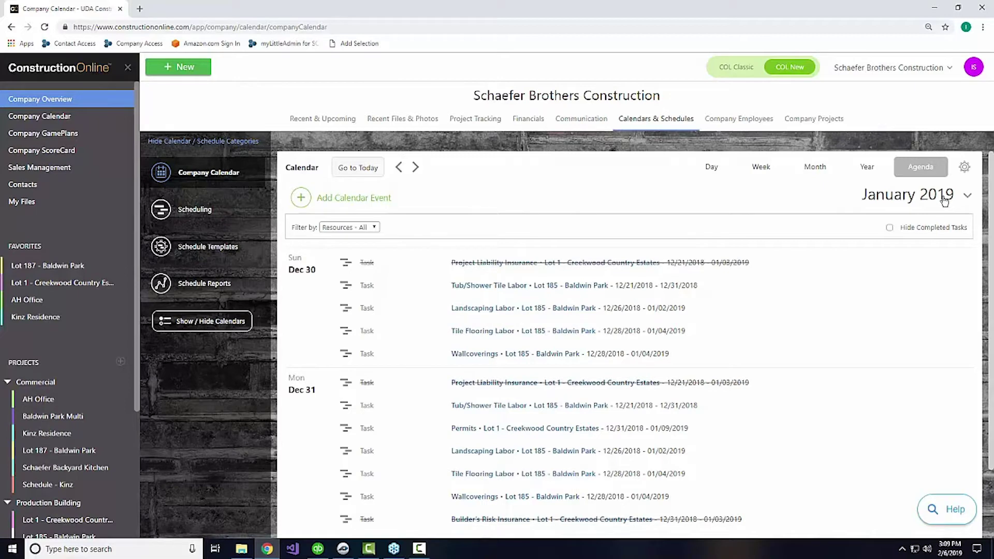
scroll(697, 284, down, 6)
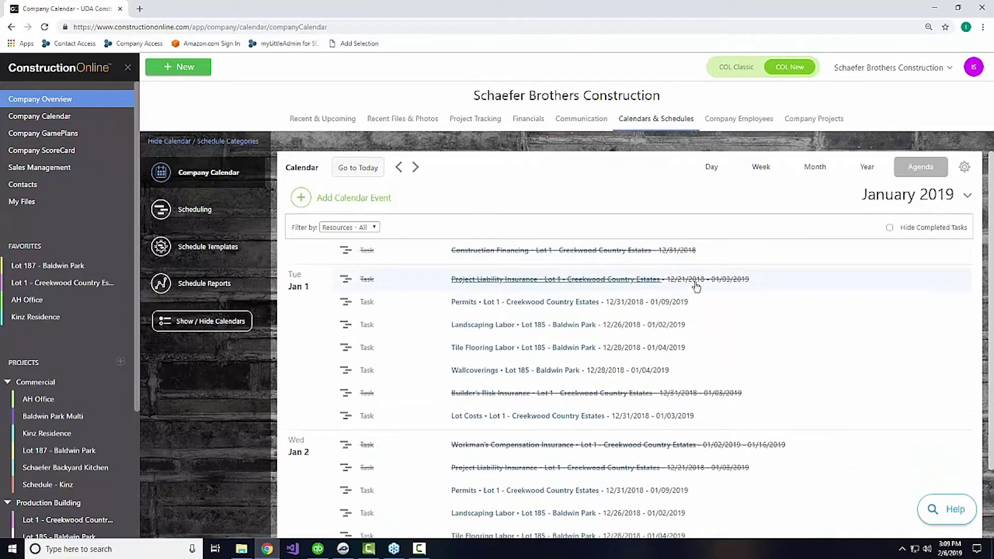
scroll(697, 286, down, 6)
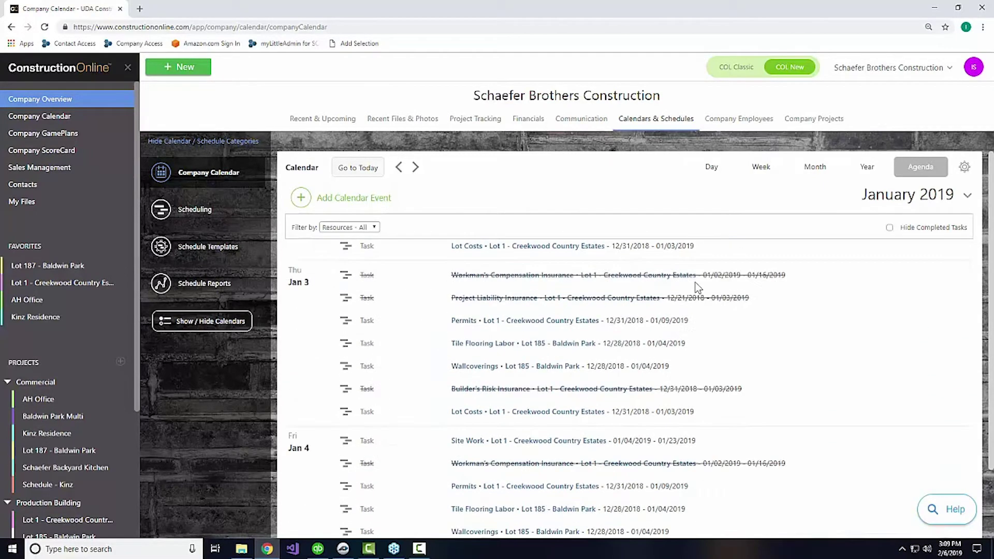
scroll(699, 286, down, 10)
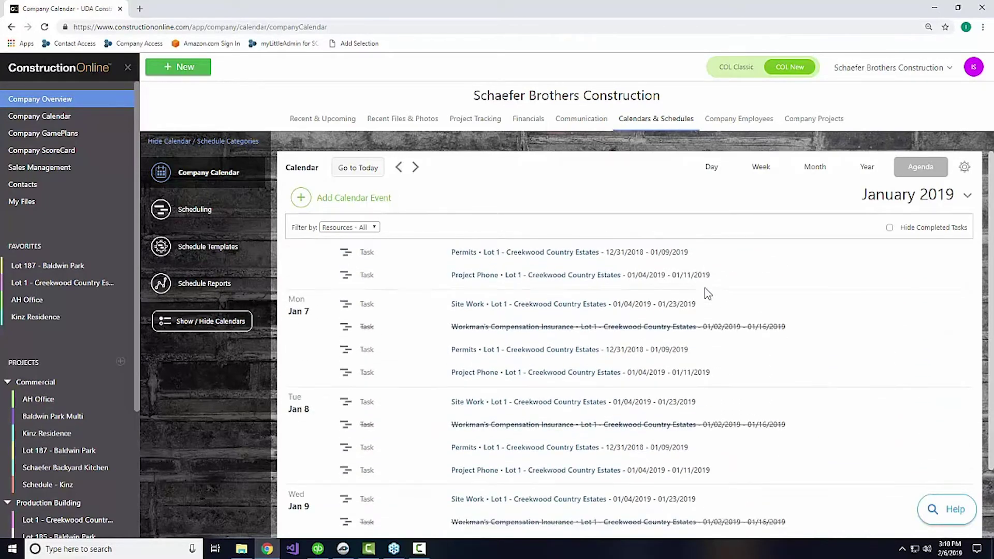
scroll(705, 289, down, 10)
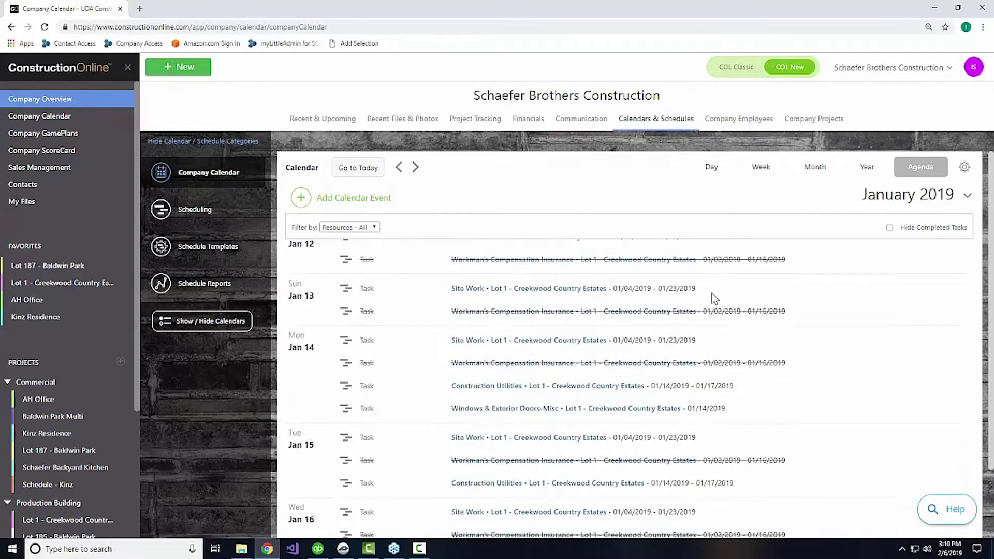
scroll(715, 299, down, 10)
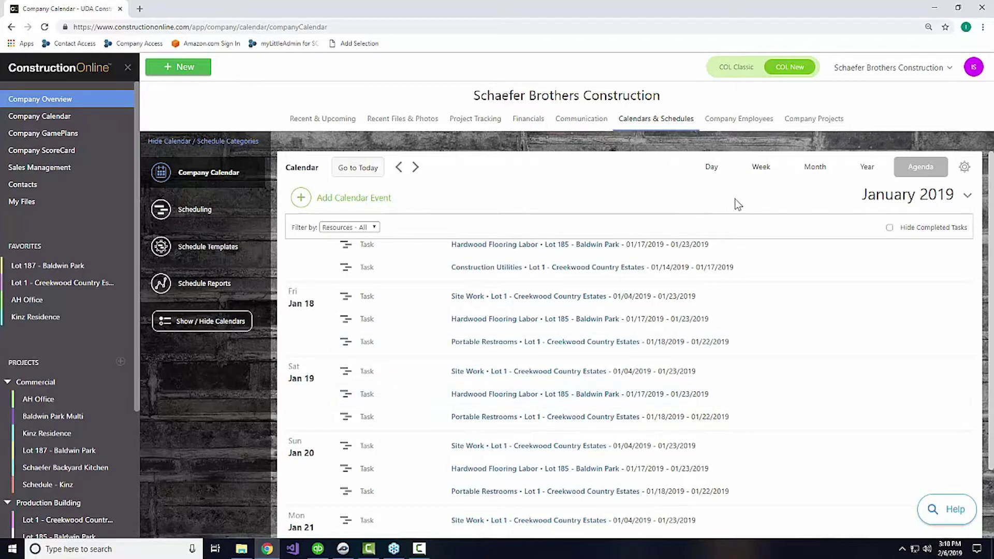
- Return to Month view and jump to today's month, February 2019, via the date picker
click(826, 167)
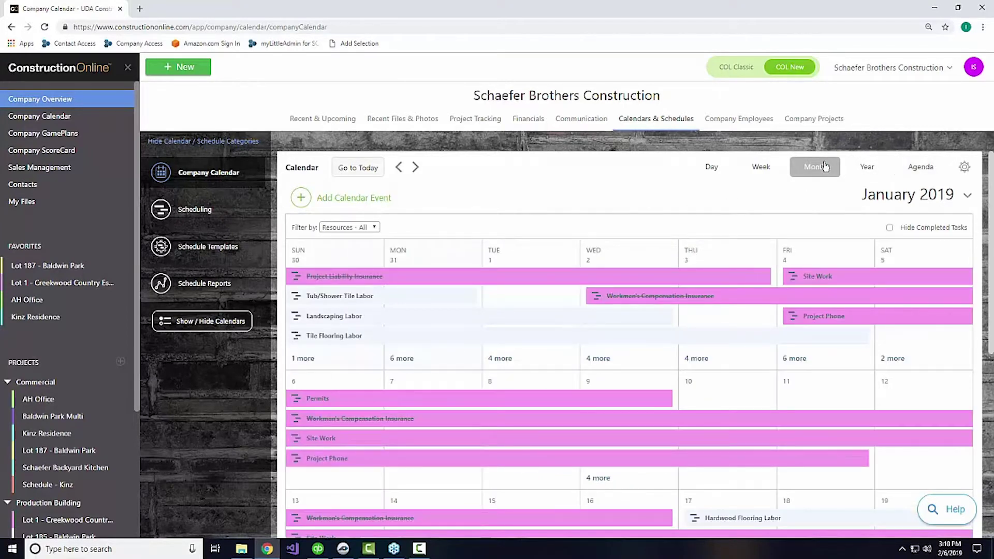
scroll(886, 262, down, 5)
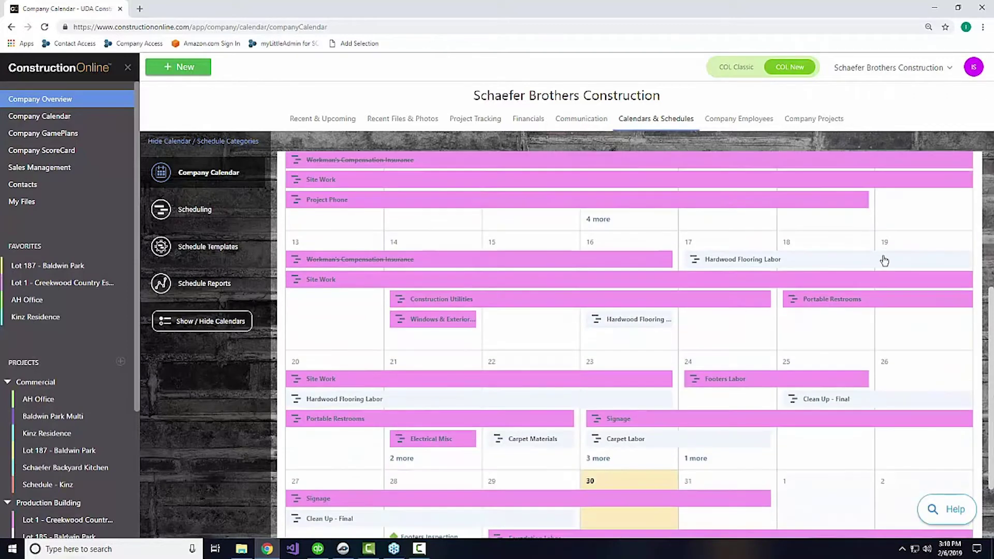
scroll(887, 261, up, 5)
click(967, 196)
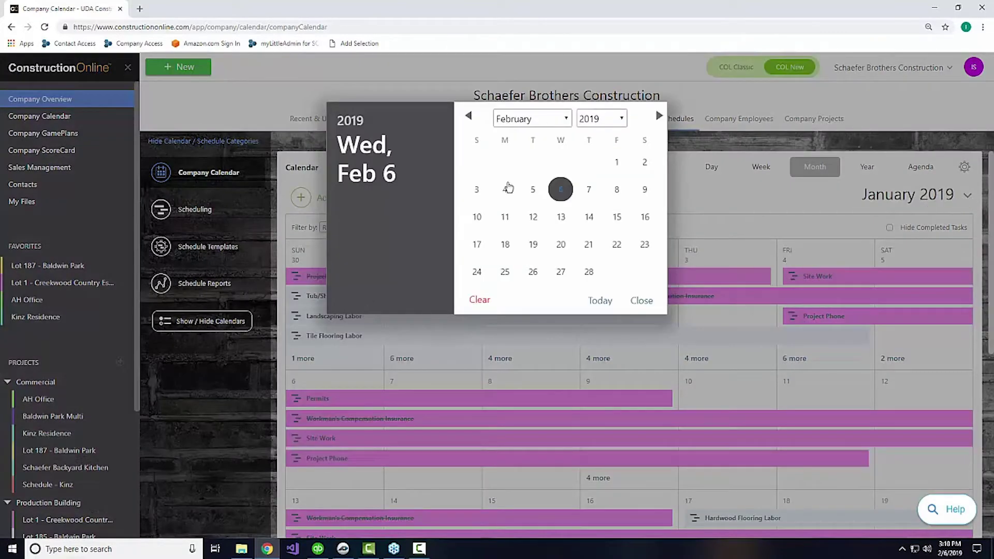
click(591, 302)
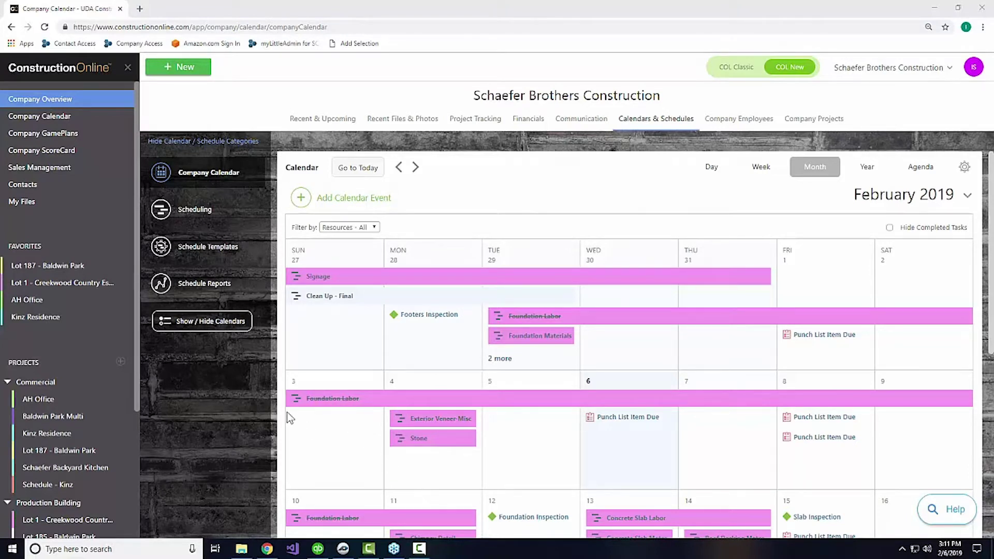
click(314, 279)
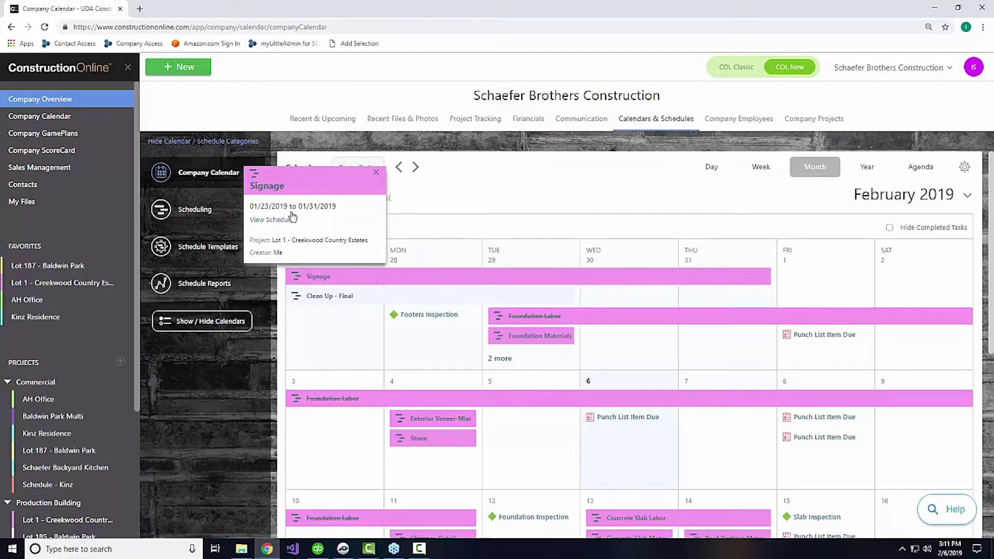
click(376, 172)
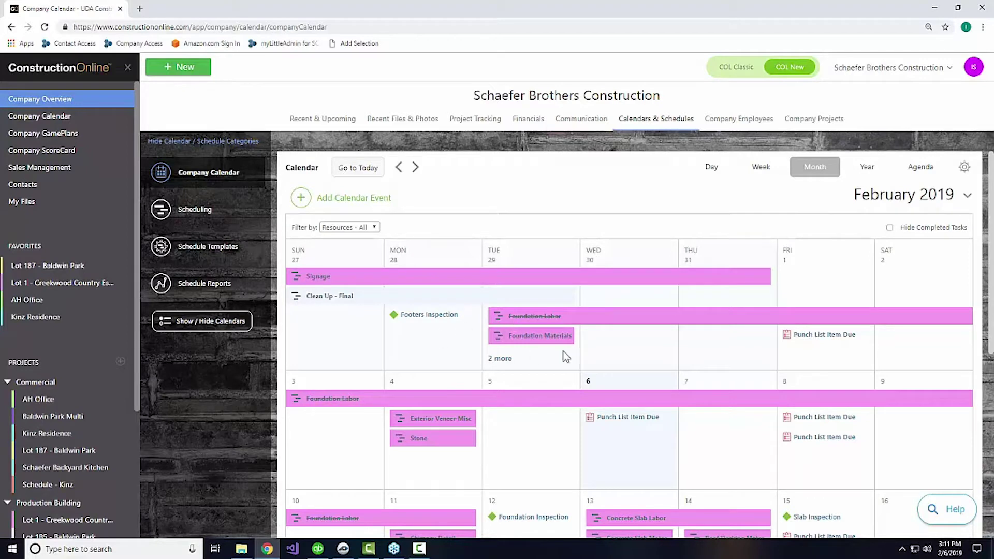
- Start a new event on January 30 in the full form and title it 'Job meeting'
click(629, 345)
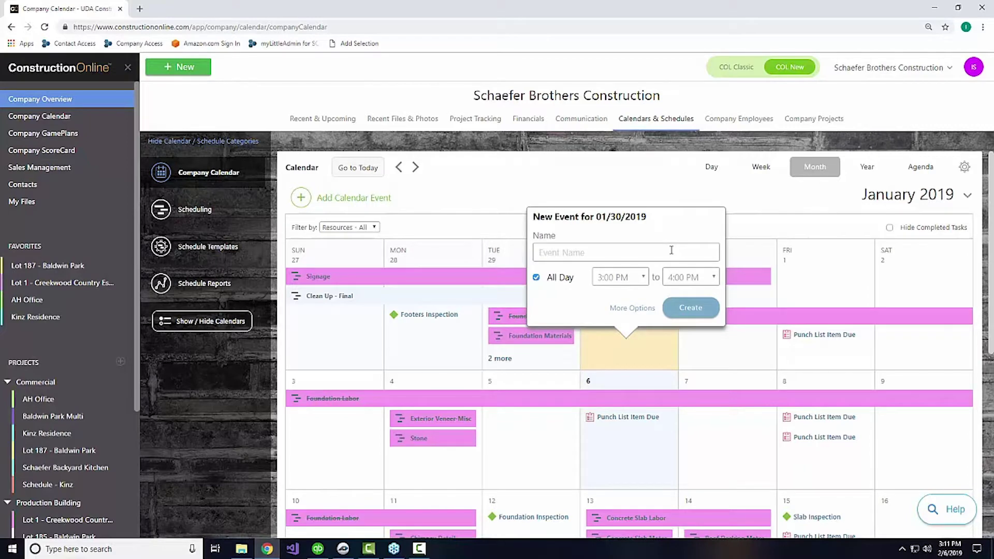
click(642, 311)
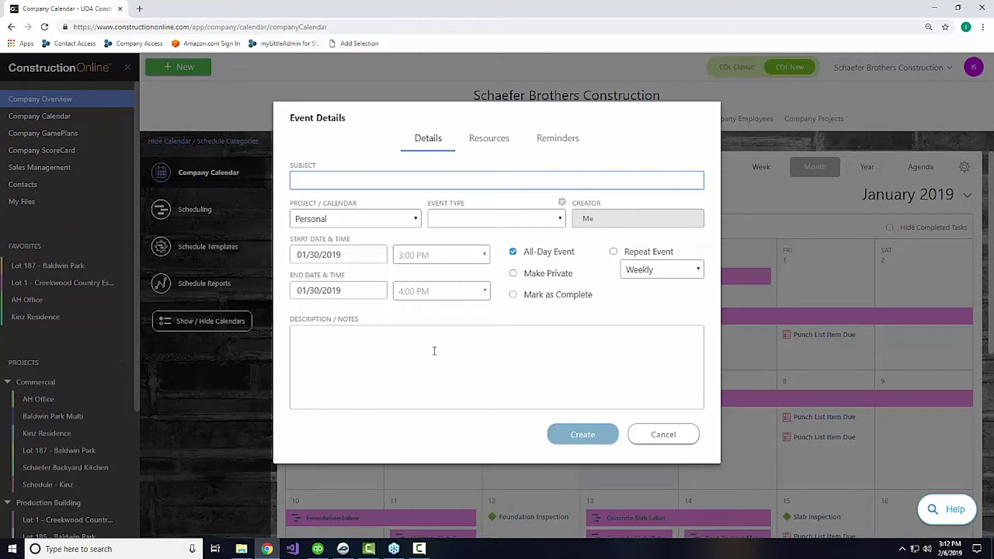
click(371, 222)
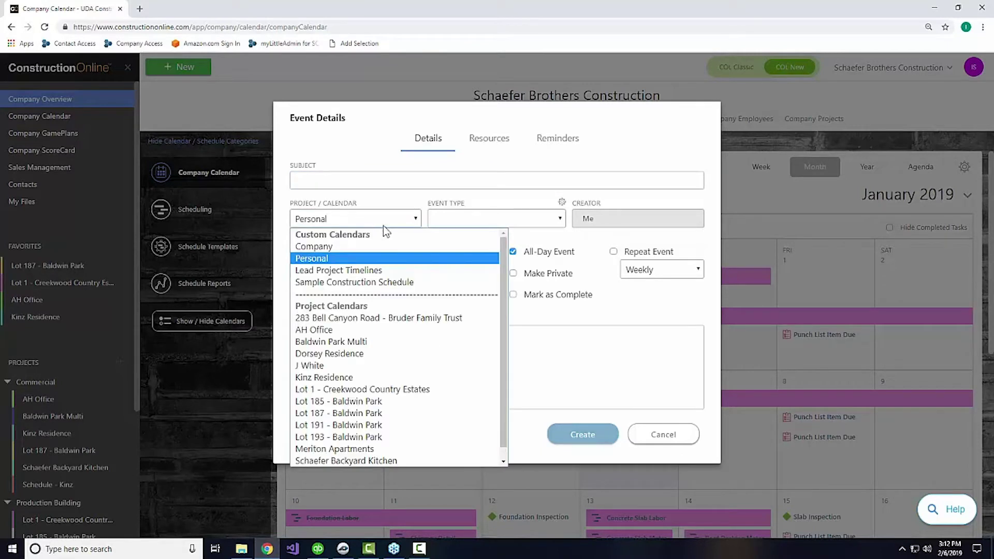
scroll(378, 313, down, 1)
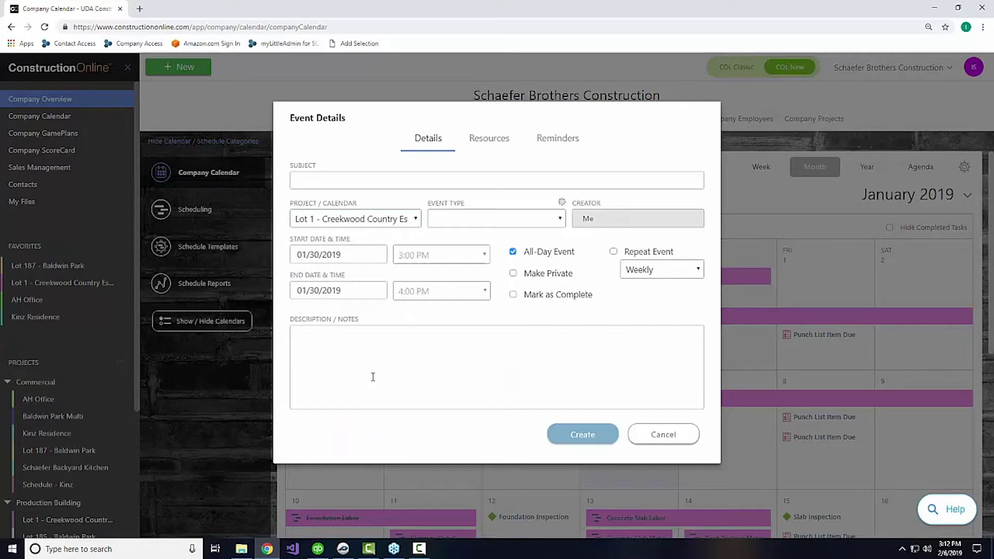
click(356, 180)
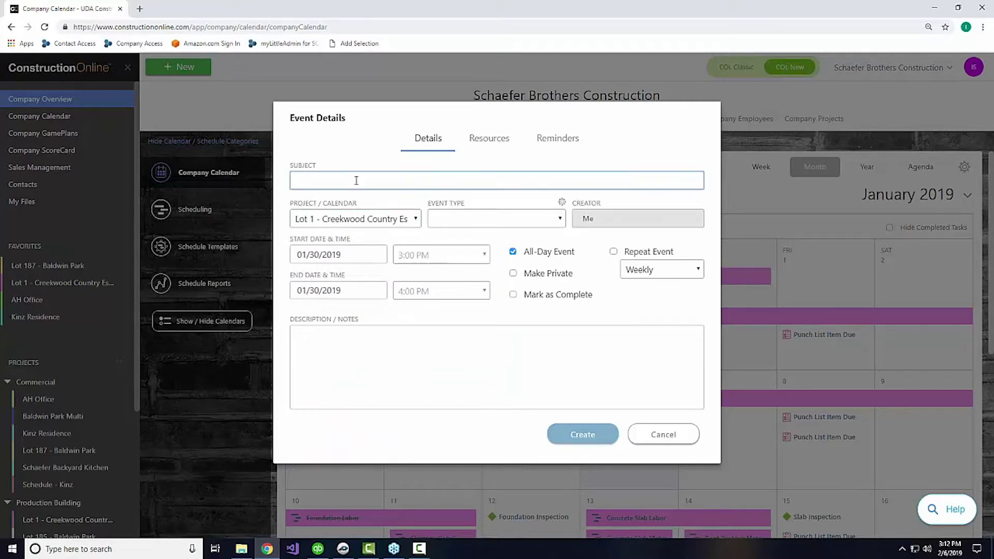
text(Job meeting)
- Move the event to 02/08/2019, 3:00–4:00 PM, not all-day, and append '(webinar)' to the title
click(373, 260)
click(659, 152)
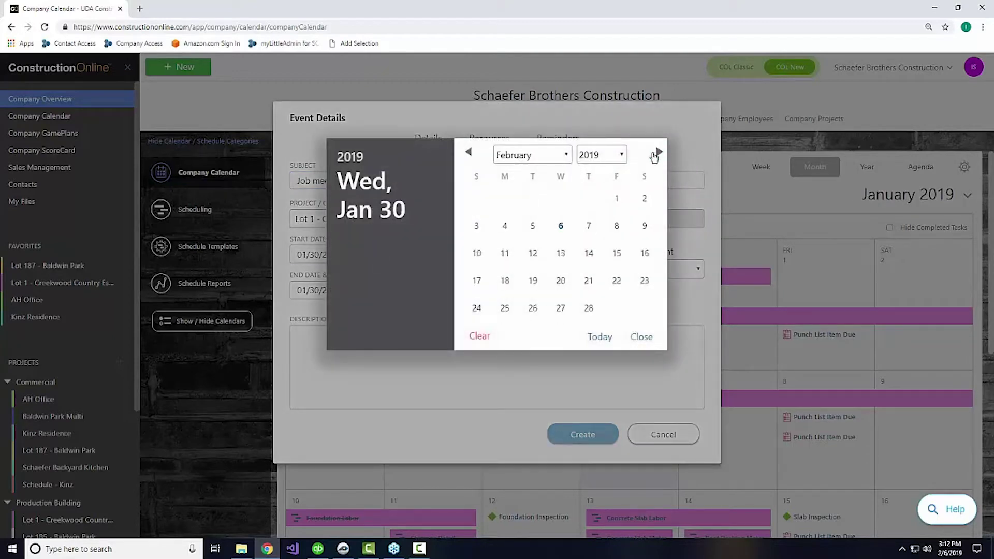
click(618, 227)
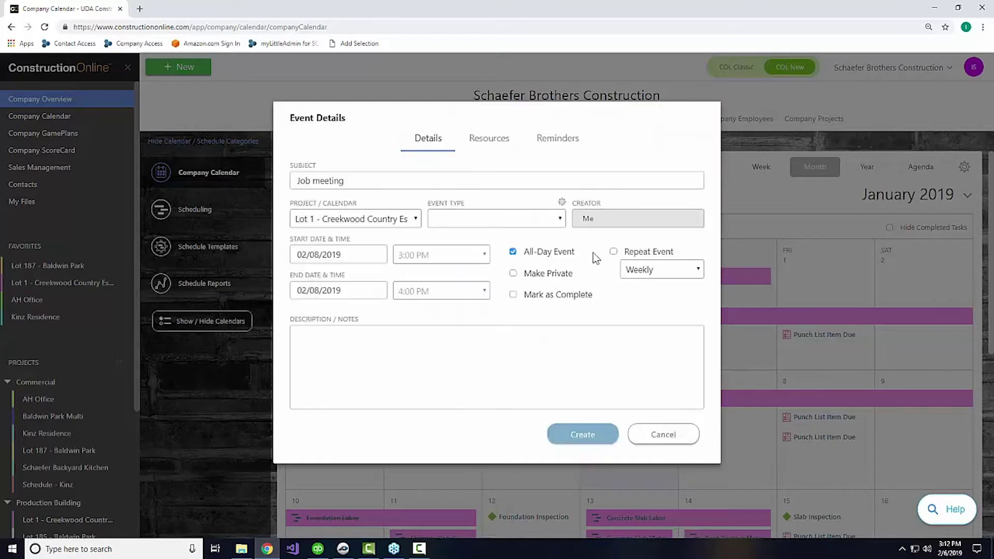
click(514, 252)
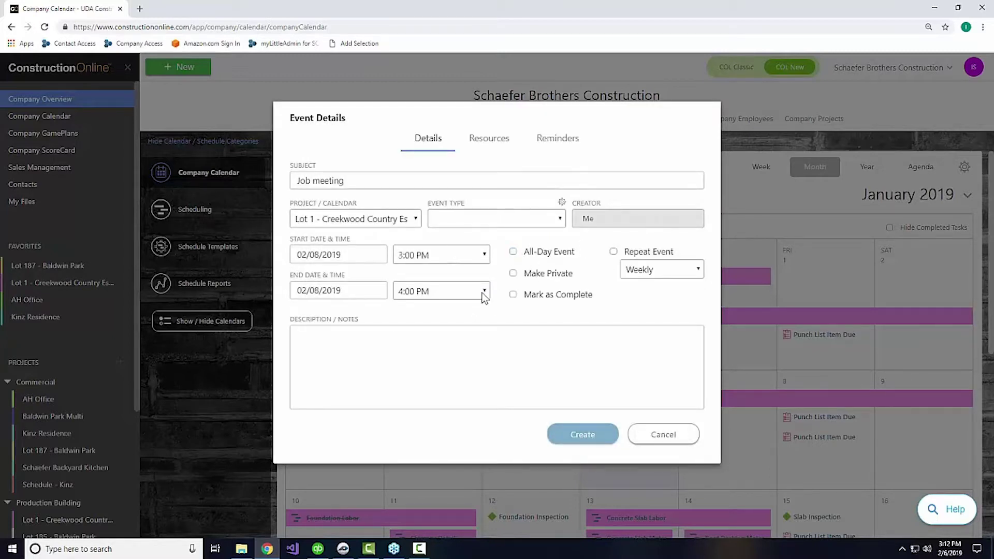
click(375, 179)
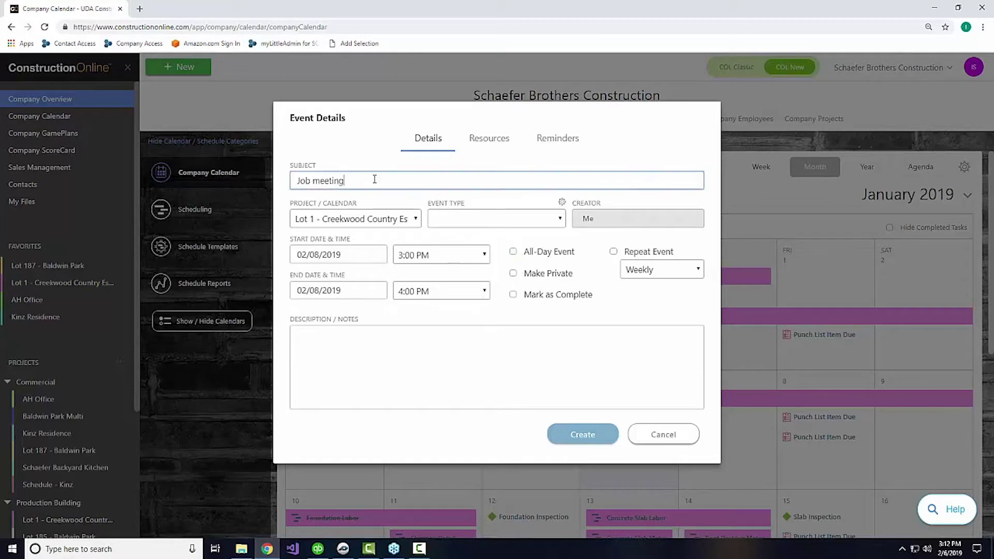
text((webinar))
click(484, 137)
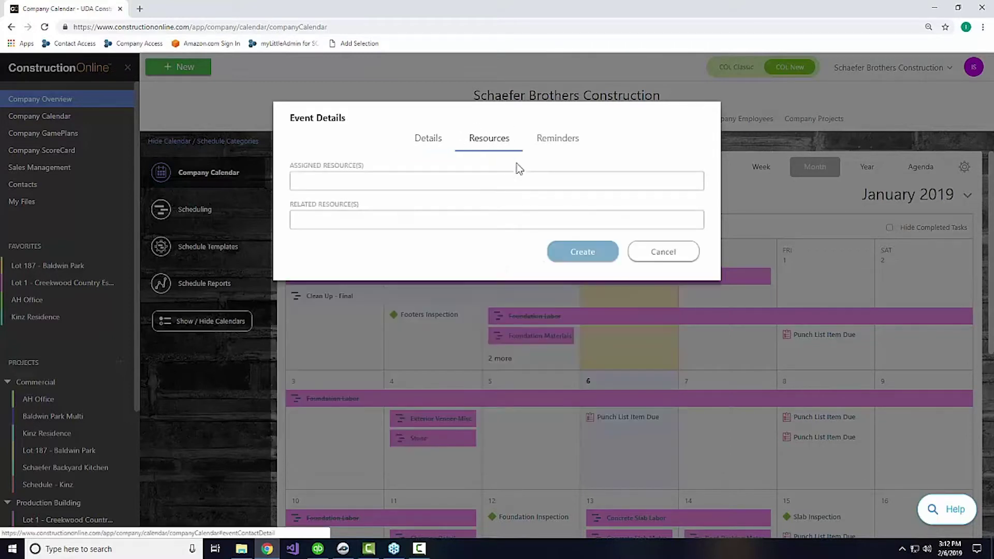
click(429, 140)
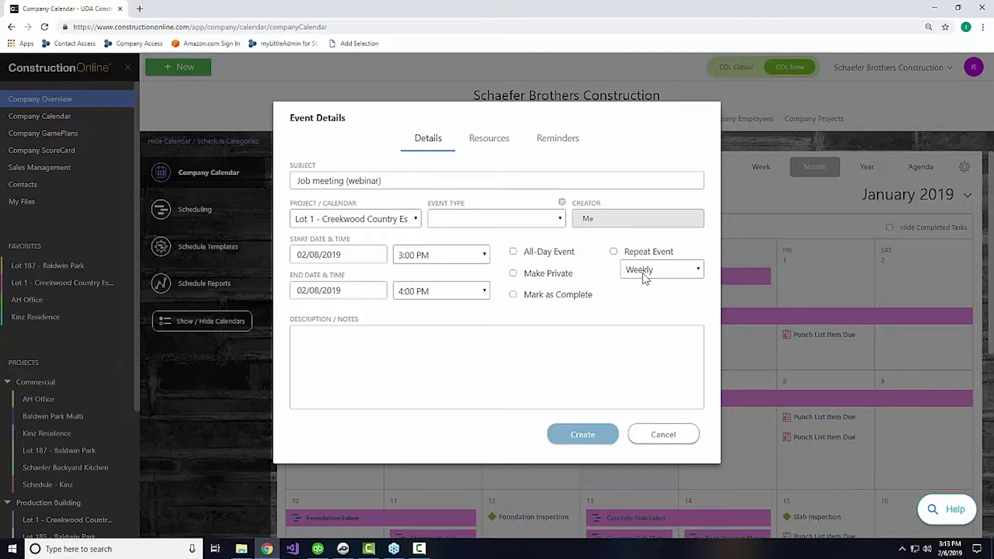
click(661, 276)
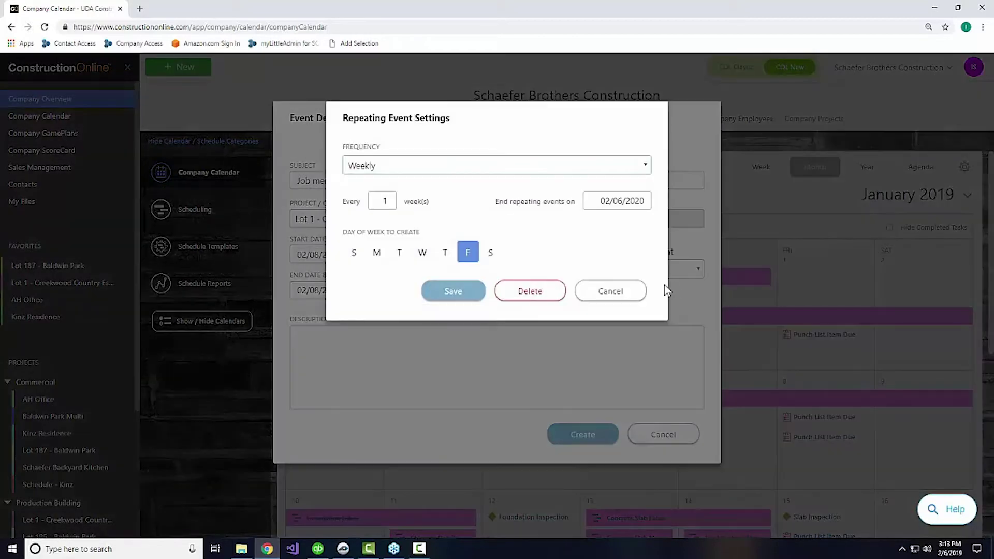
click(615, 289)
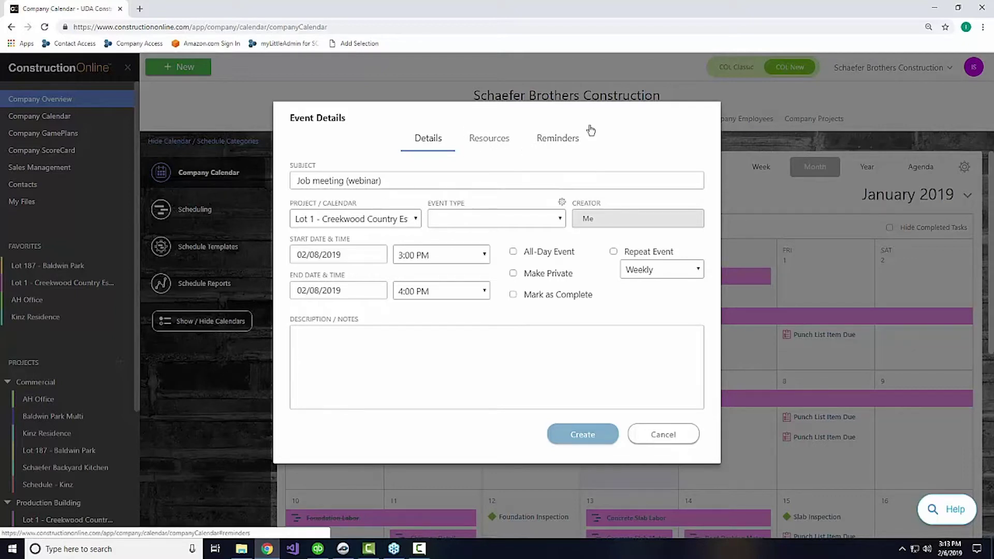
- Add a 0-day, 11:00 AM reminder, delete it again, and create the event without a reminder
click(569, 149)
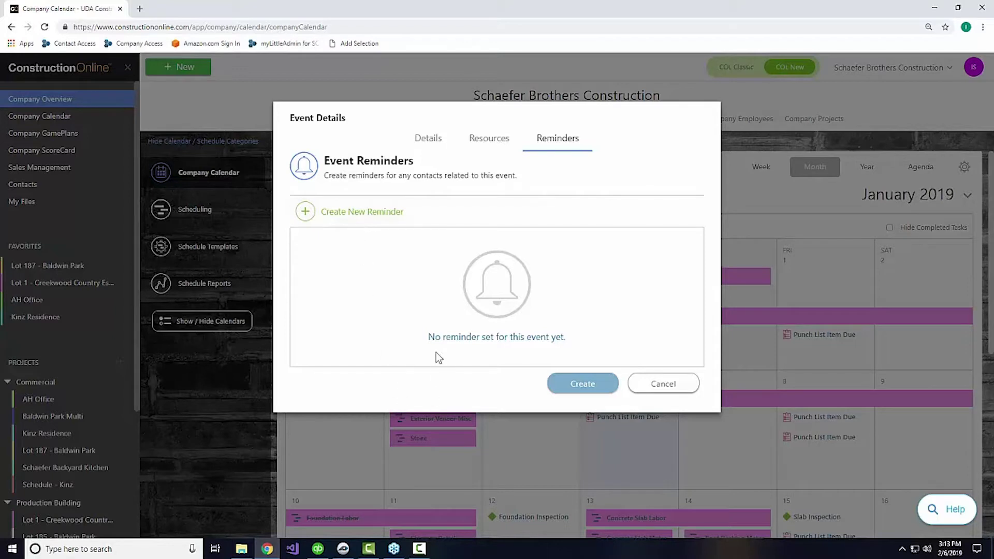
click(447, 346)
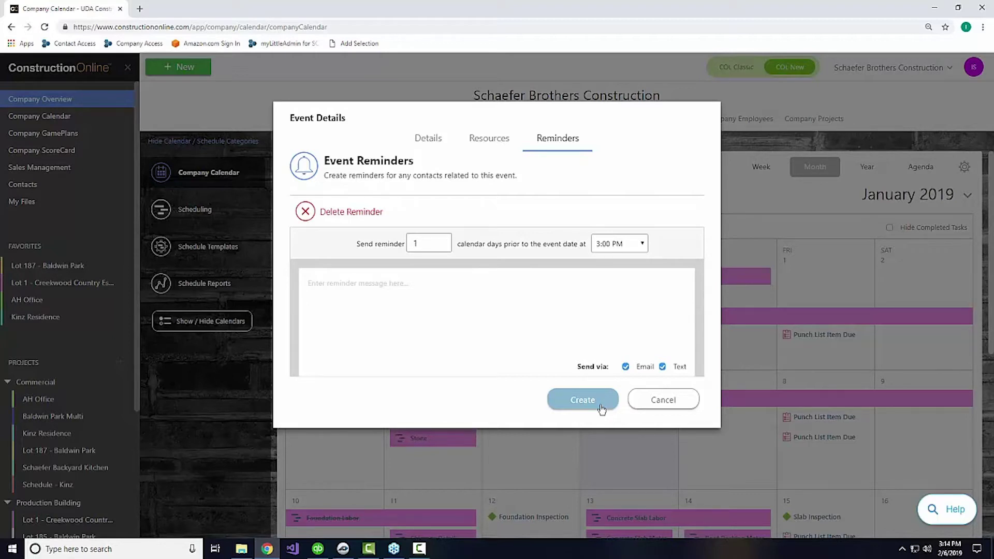
click(411, 243)
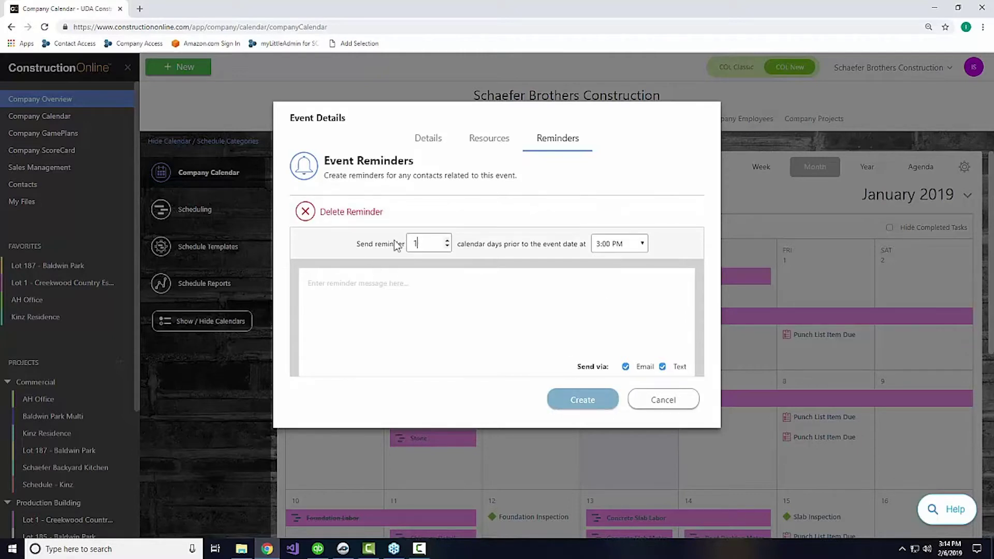
key(BackSpace)
text(0)
click(641, 244)
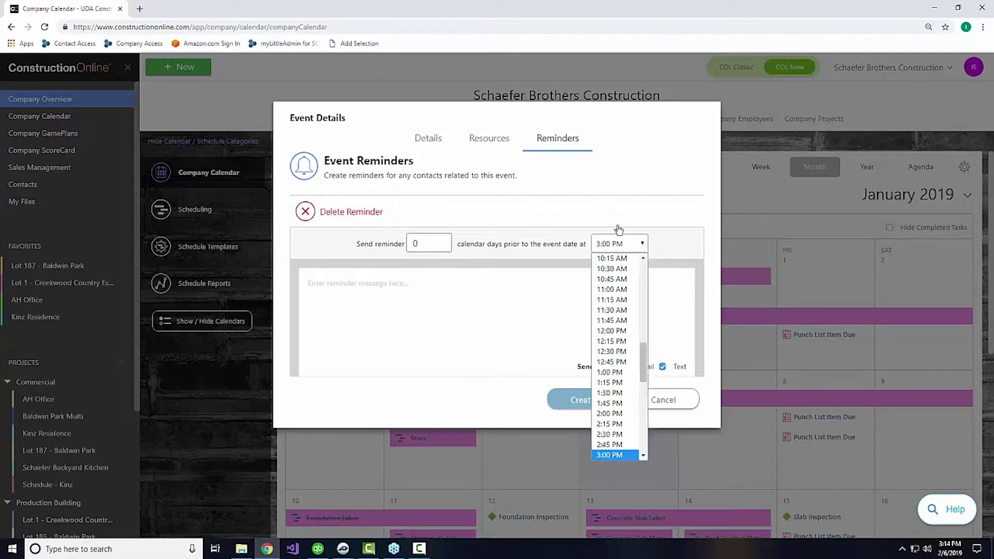
click(625, 283)
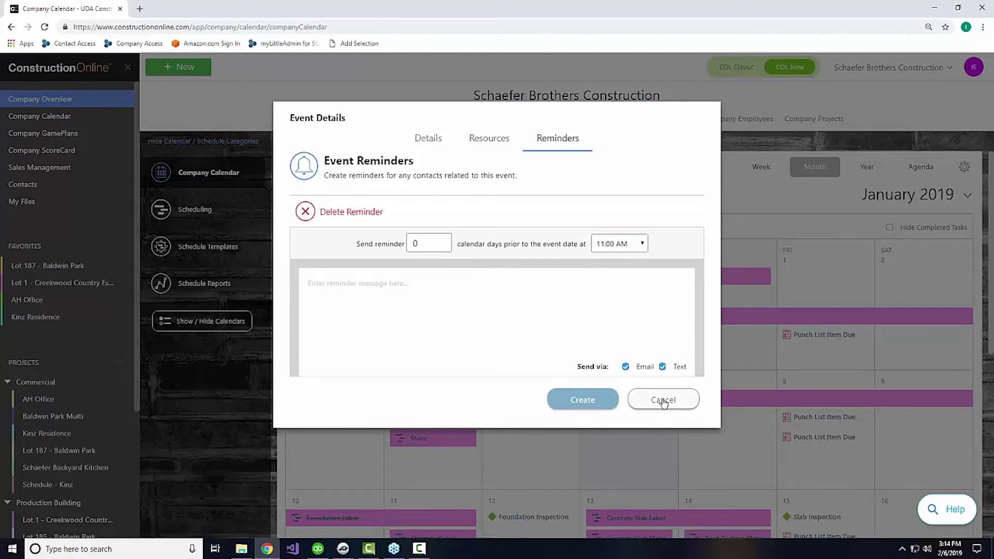
click(305, 212)
click(571, 382)
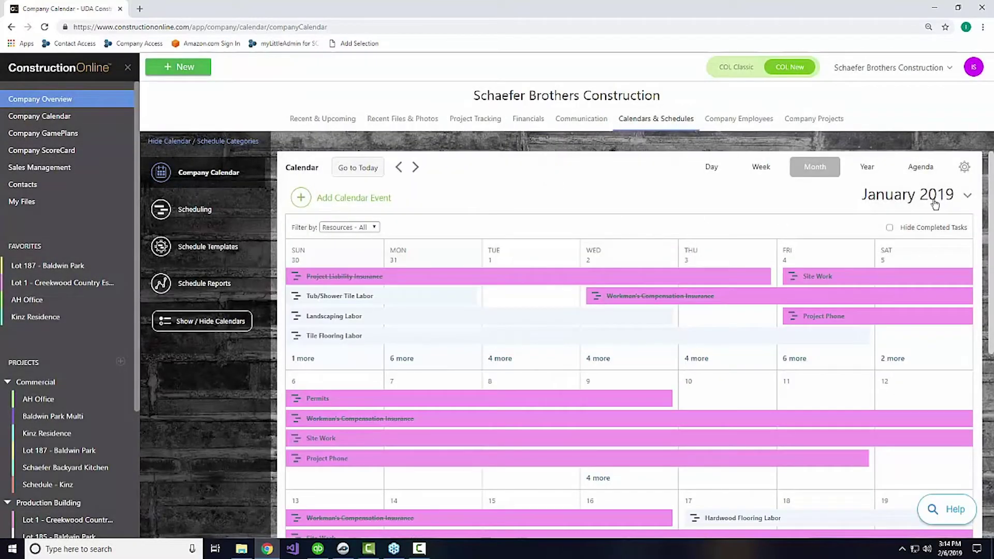
- Jump to February 2019, then view and close the Replace fusebox punch-list details
click(968, 197)
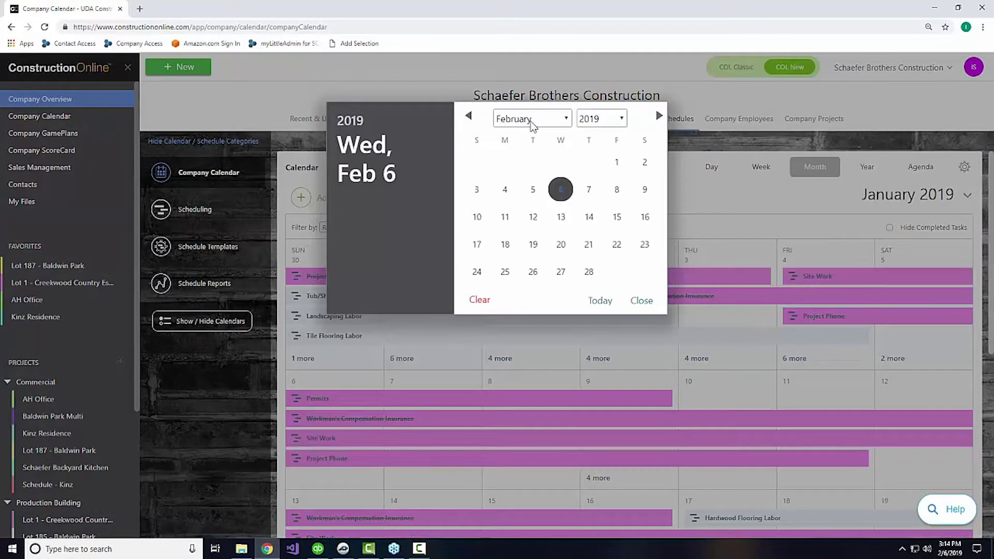
click(600, 301)
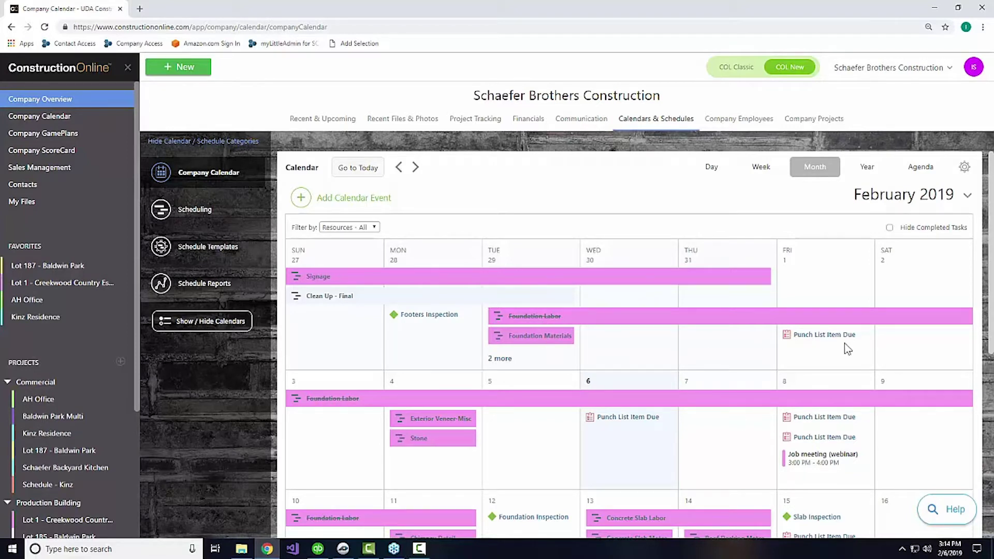
click(806, 342)
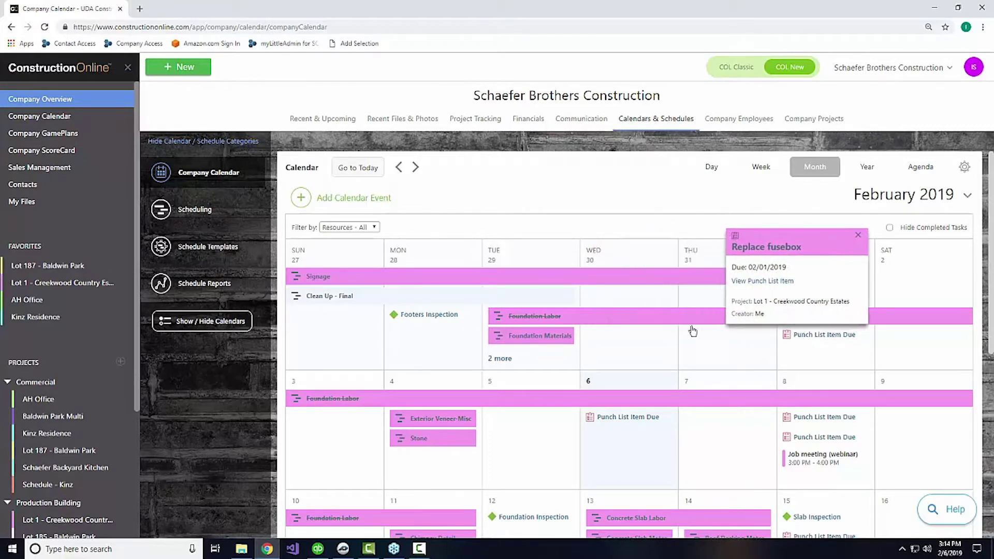
click(865, 234)
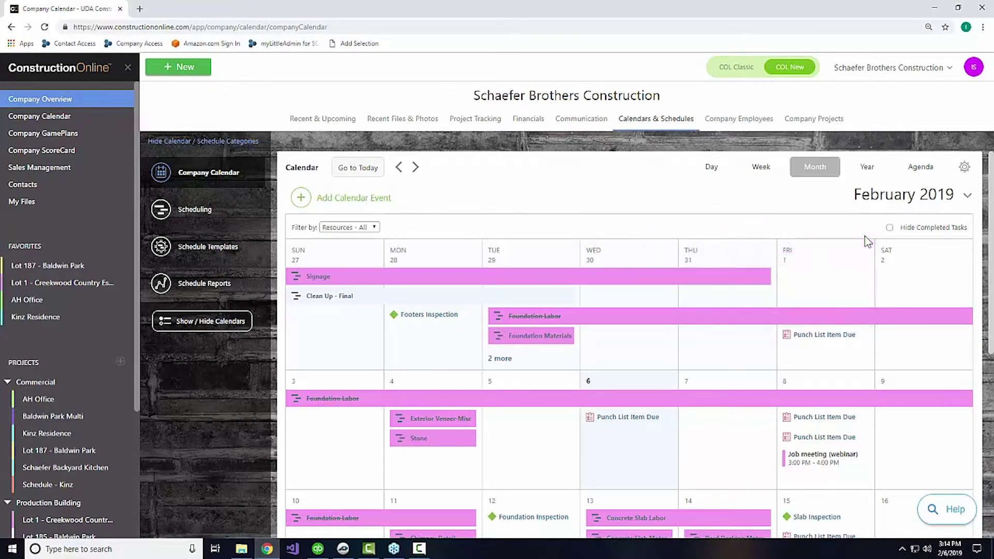
- From Show / Hide Calendars, start a new custom calendar under Custom Calendars
click(197, 322)
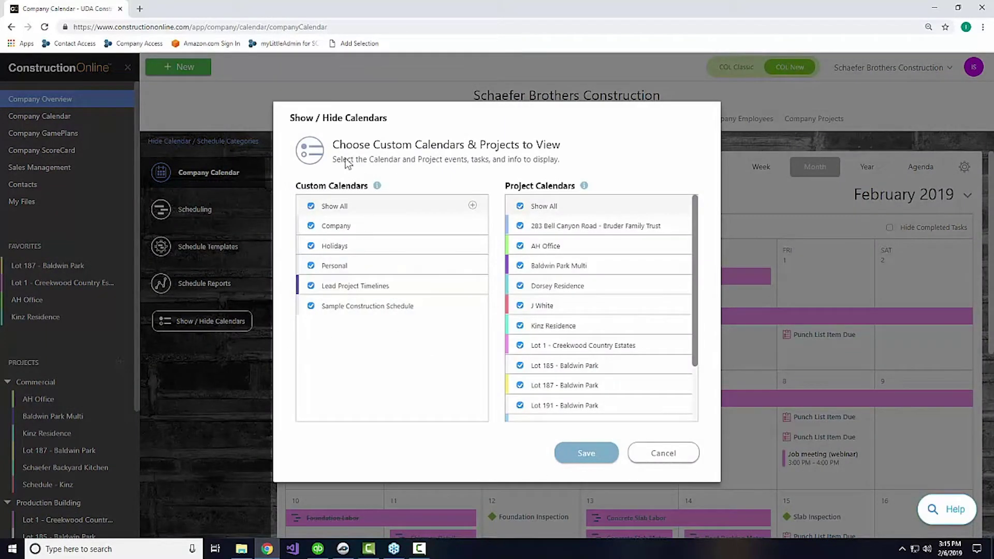
scroll(601, 250, down, 3)
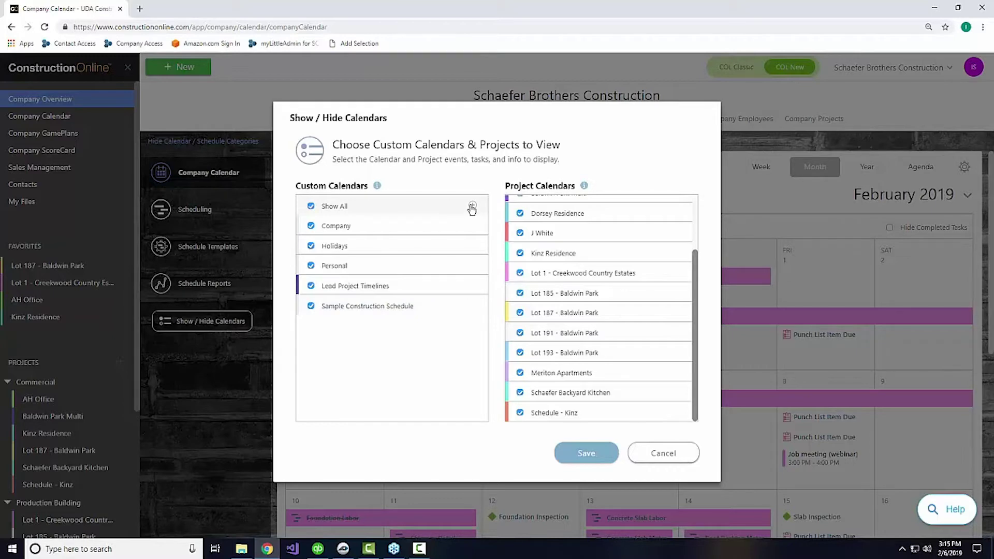
click(472, 208)
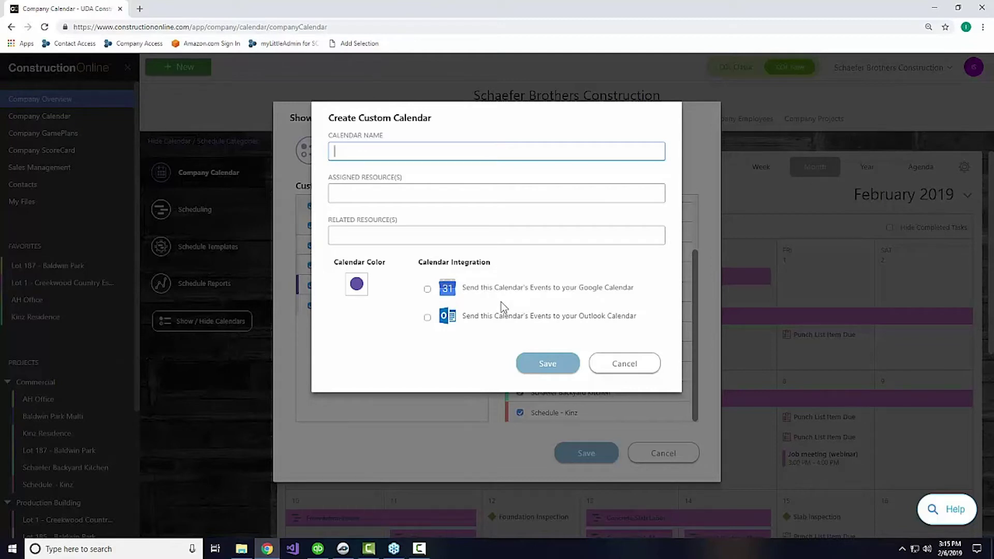
- Assign one employee as a resource and name the calendar 'Warranty Visits'
click(361, 189)
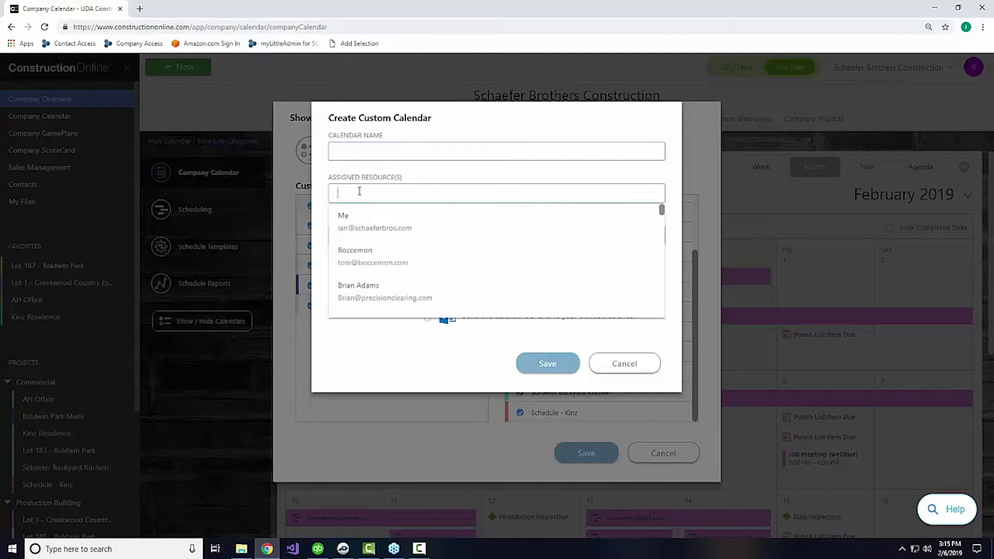
scroll(512, 252, down, 4)
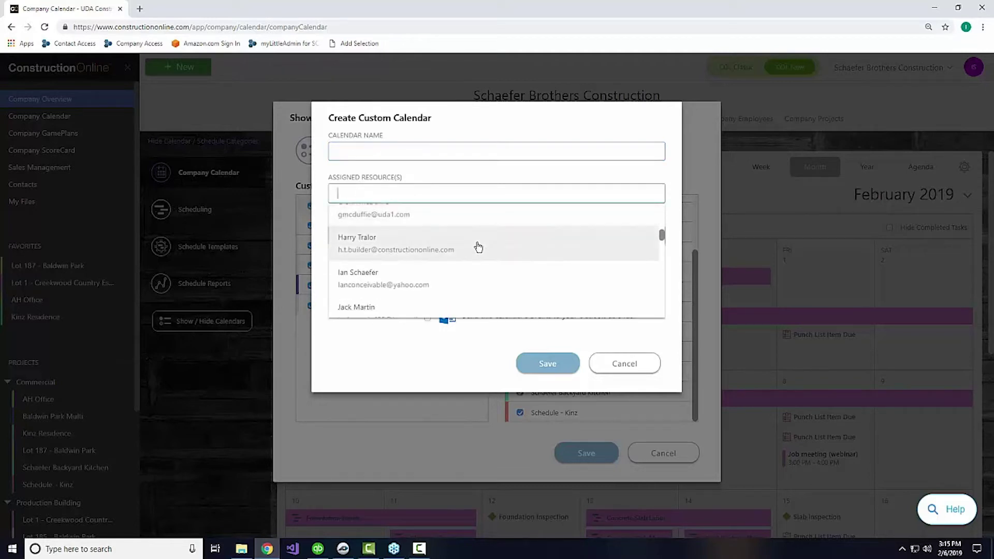
click(478, 247)
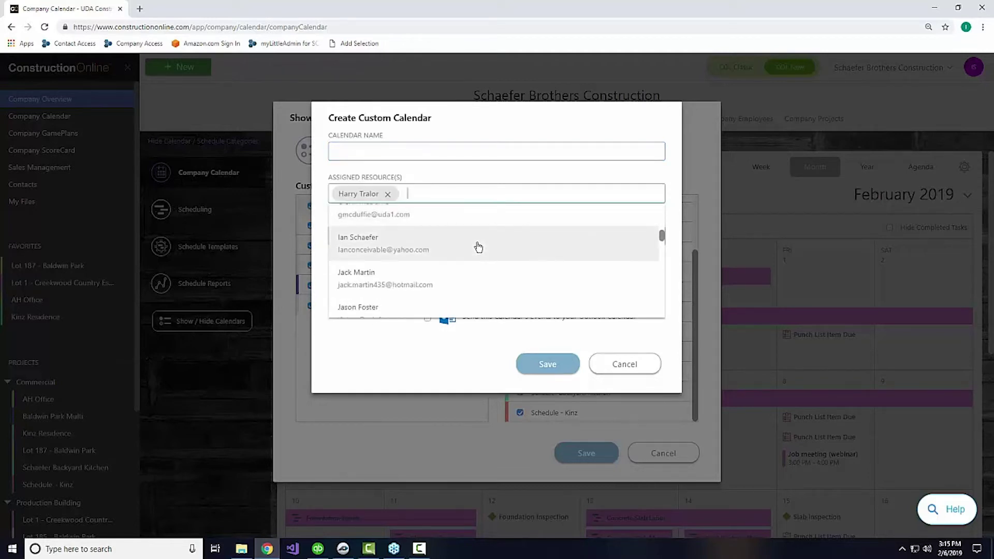
click(439, 169)
click(411, 155)
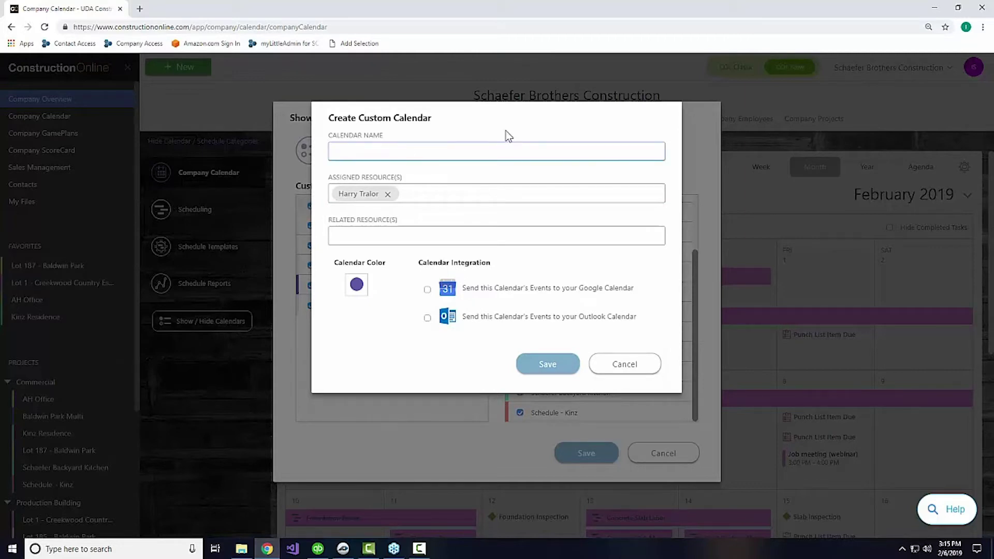
text(Warranty Visits)
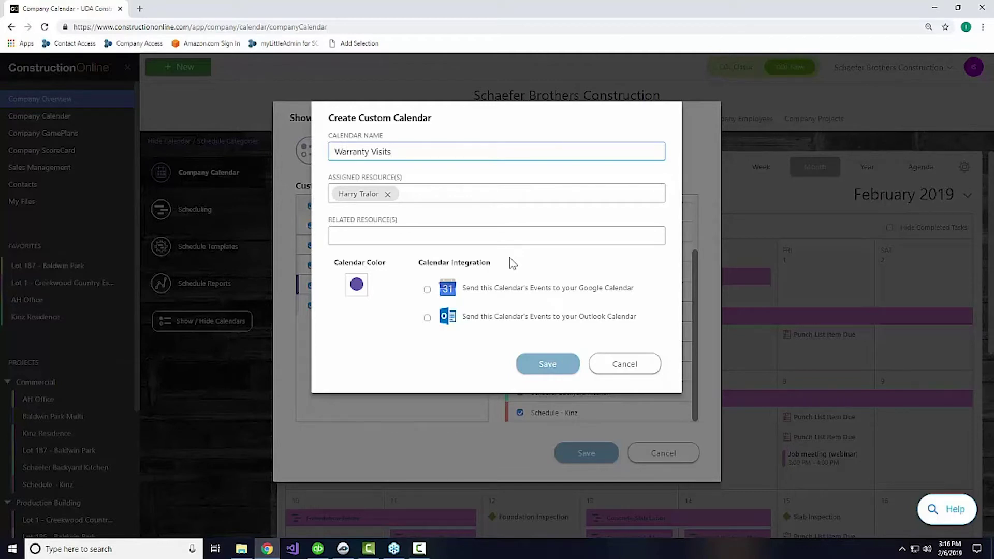
- Try saving with Google Calendar sync enabled, then dismiss the Account Not Linked warning
click(541, 366)
click(428, 290)
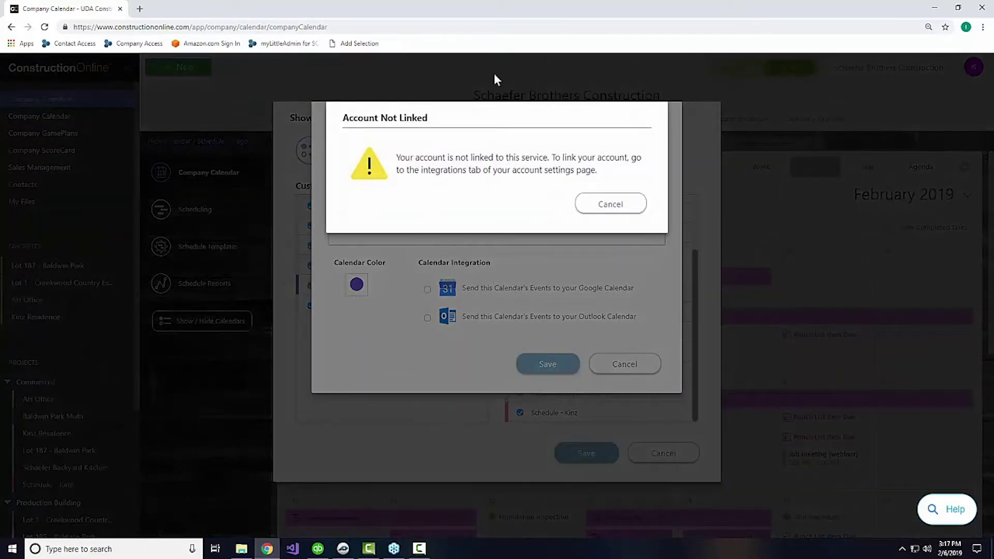
click(605, 205)
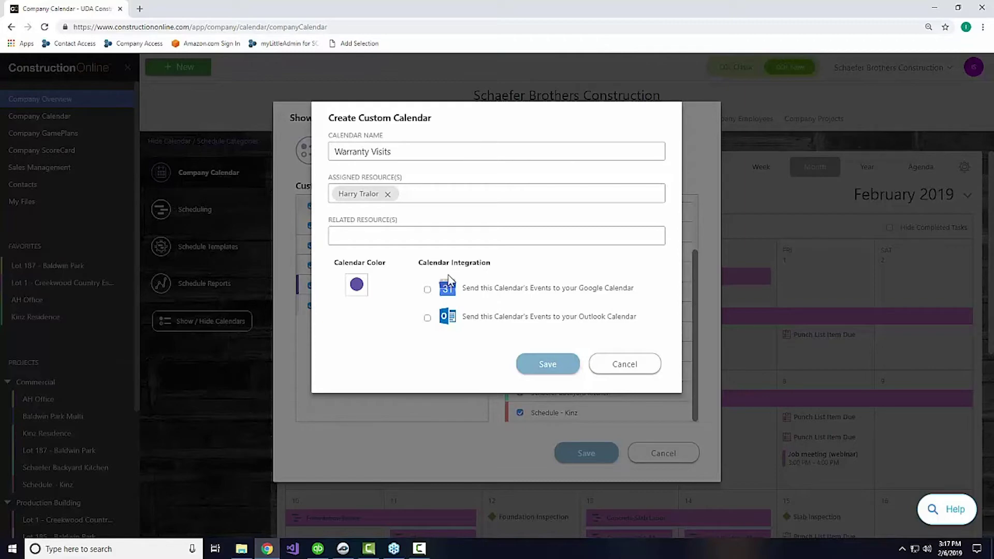
- Close the custom calendar form, review Dorsey Residence and Company colours, and save calendar visibility
click(594, 365)
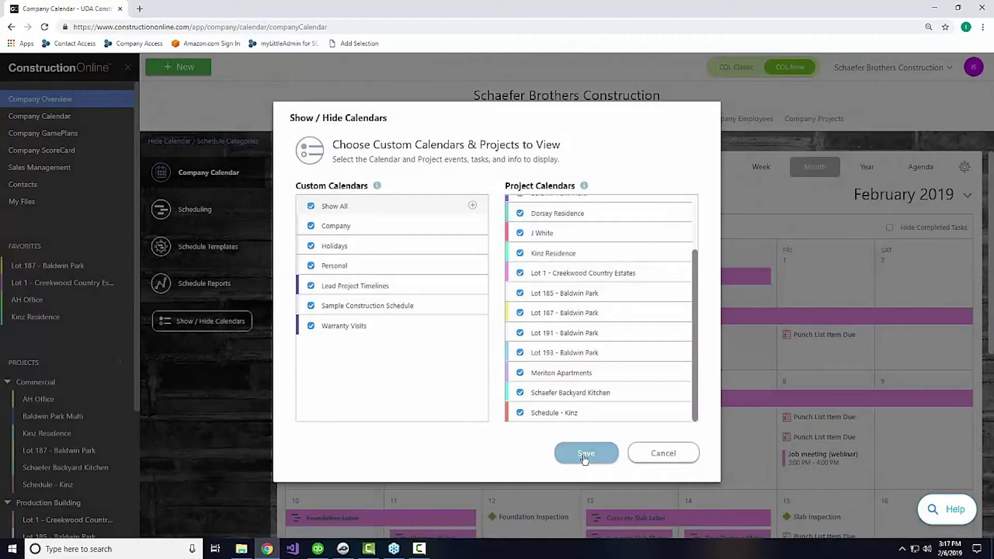
click(678, 214)
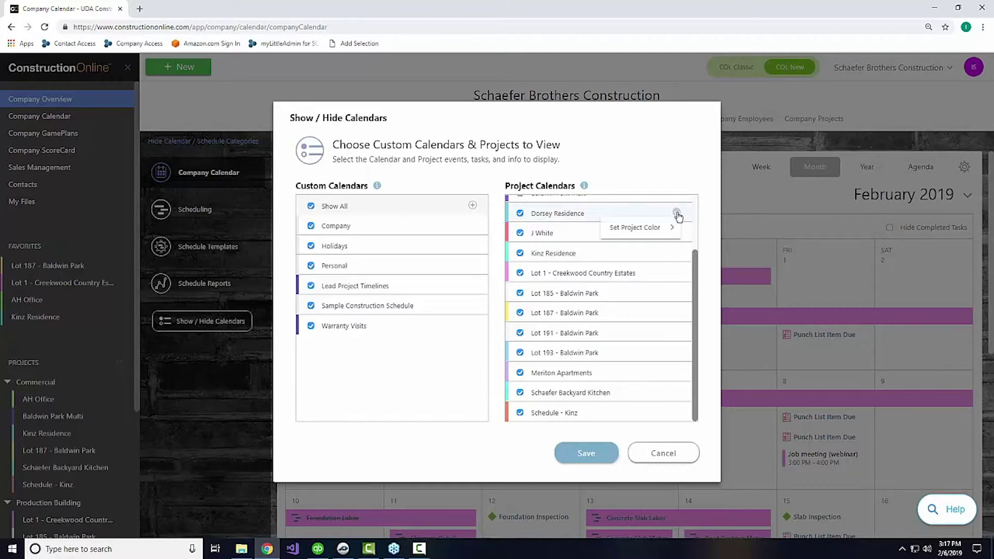
mouse_move(687, 223)
mouse_move(641, 234)
click(474, 225)
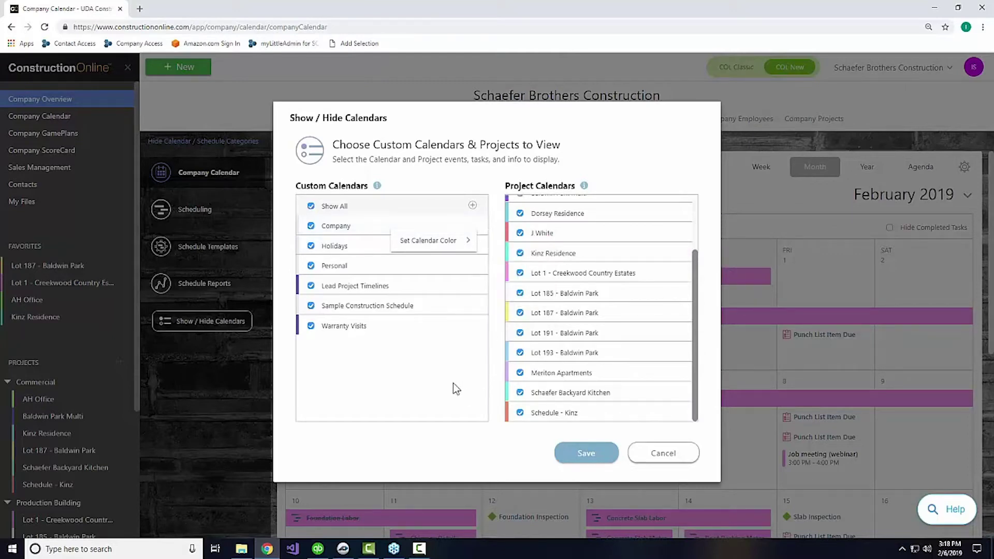
click(580, 458)
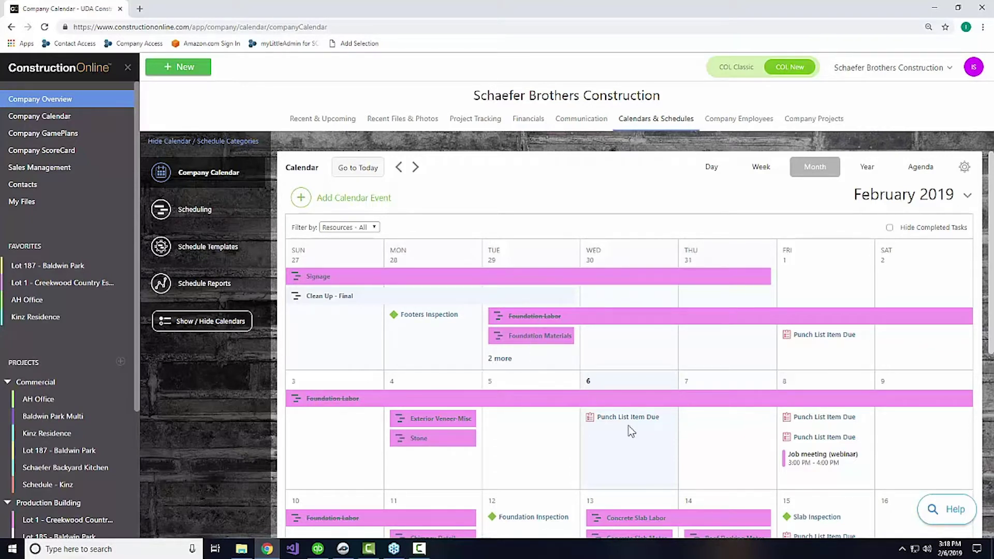
- Open the Lot 1 - Creekwood Country Estates project from the sidebar favorites
scroll(810, 461, down, 3)
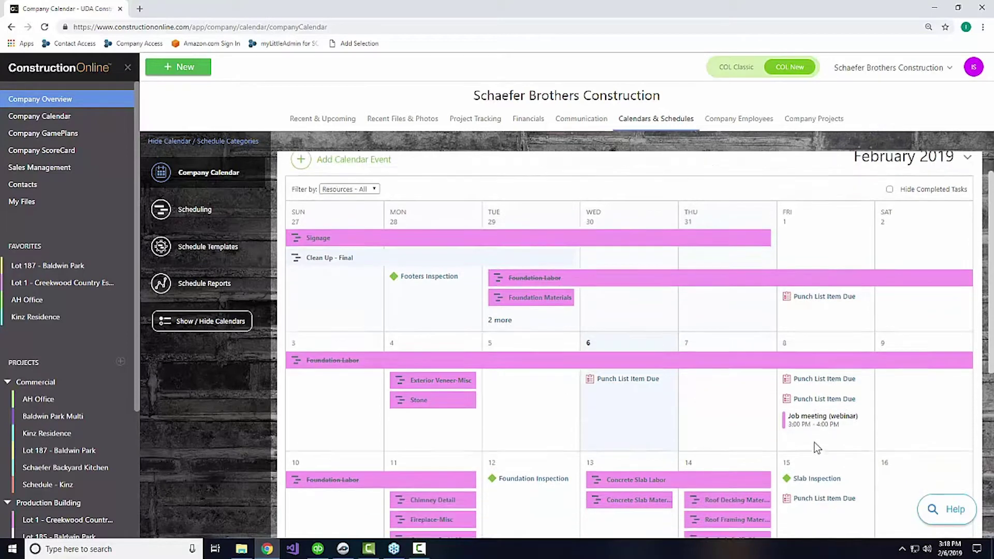
scroll(725, 413, down, 4)
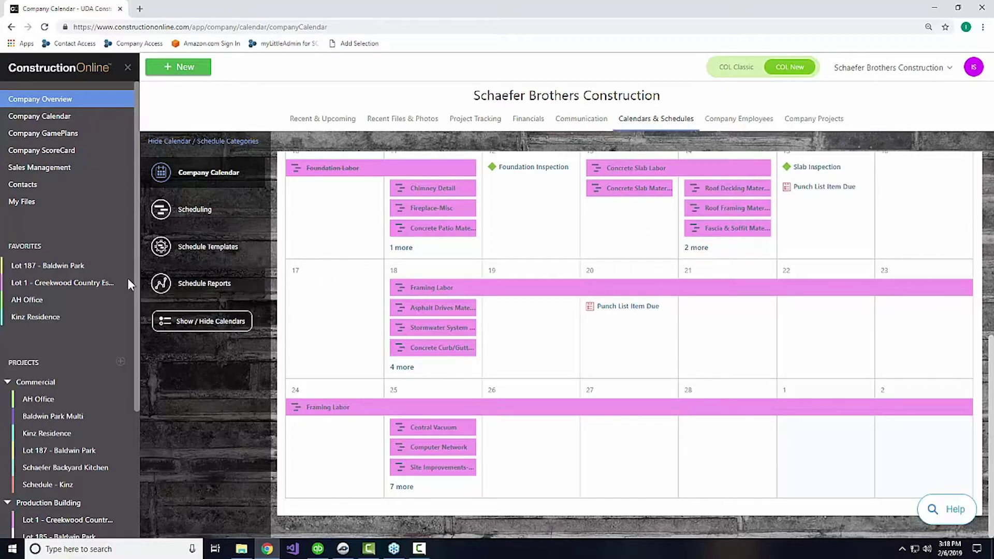
click(84, 288)
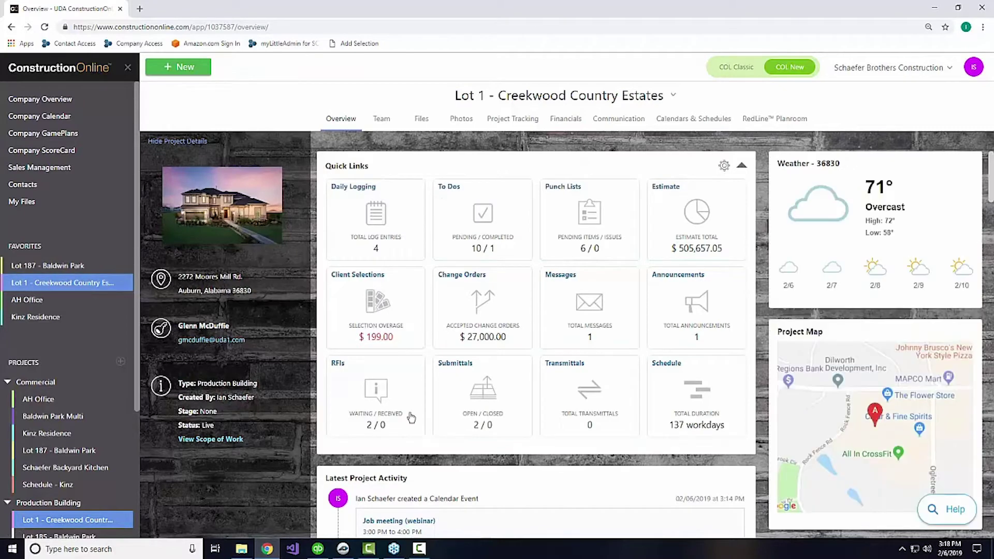
- Show the project's February 2019 calendar, preview the Replace fusebox item, and open the resource filter
click(678, 125)
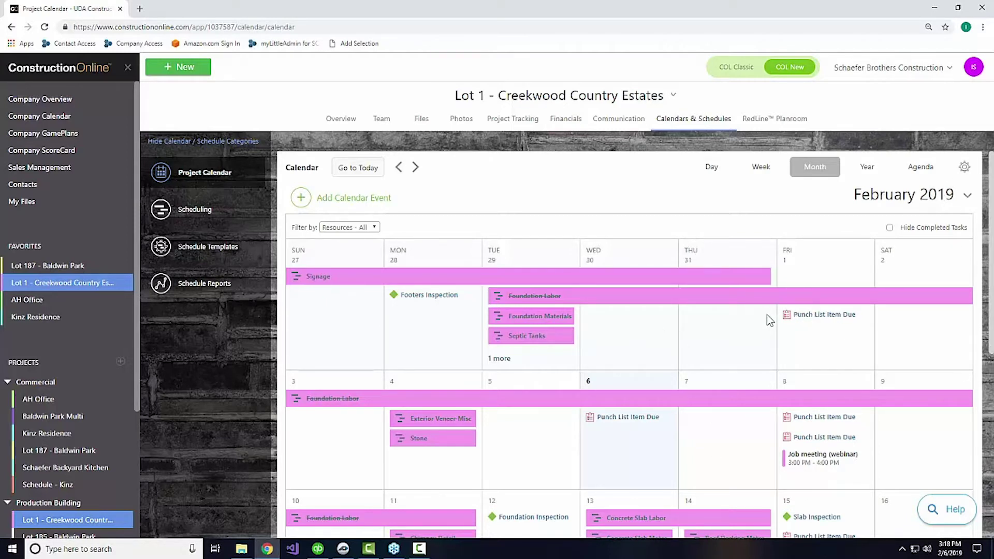
click(808, 319)
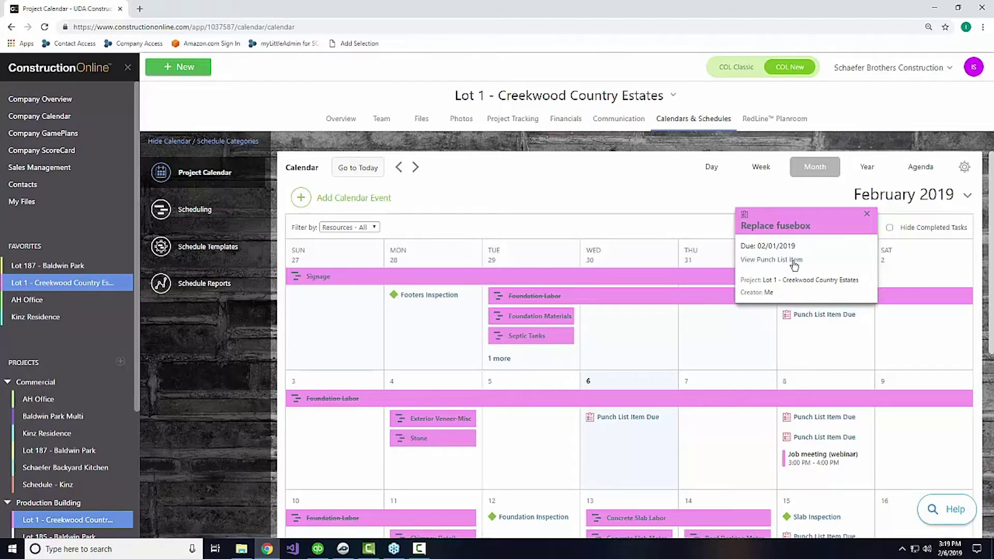
click(815, 352)
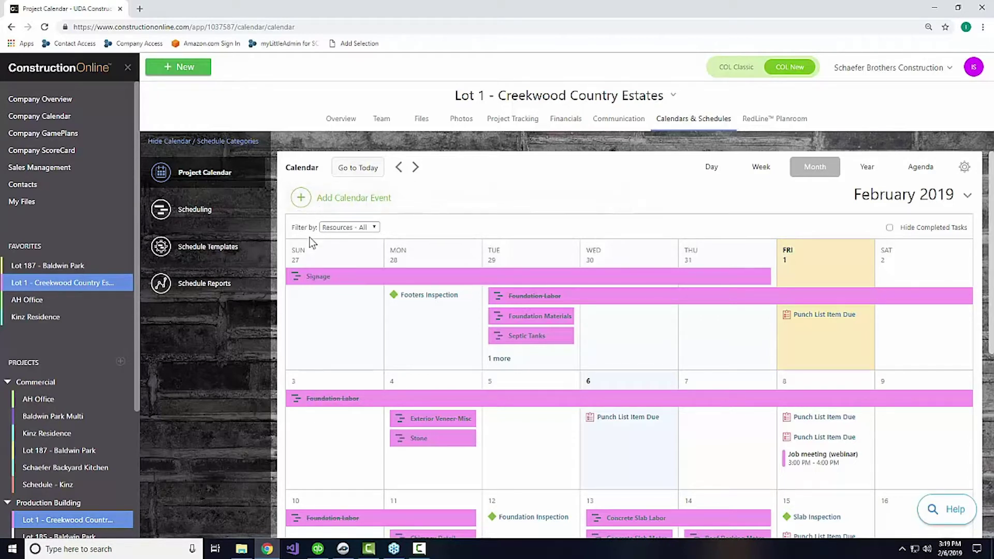
click(371, 230)
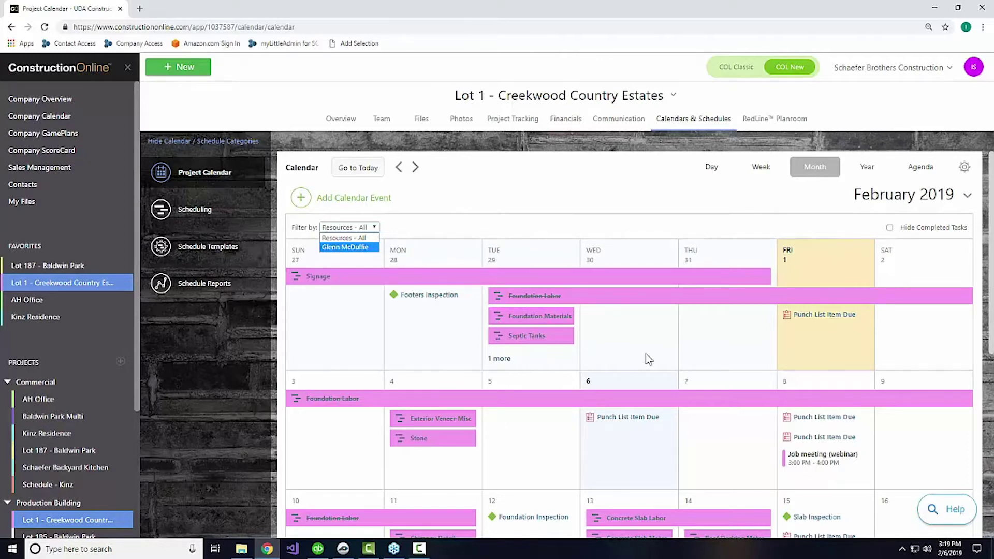
- Open the Job meeting (webinar) event's Resources tab and its Assigned Resource(s) dropdown
click(823, 456)
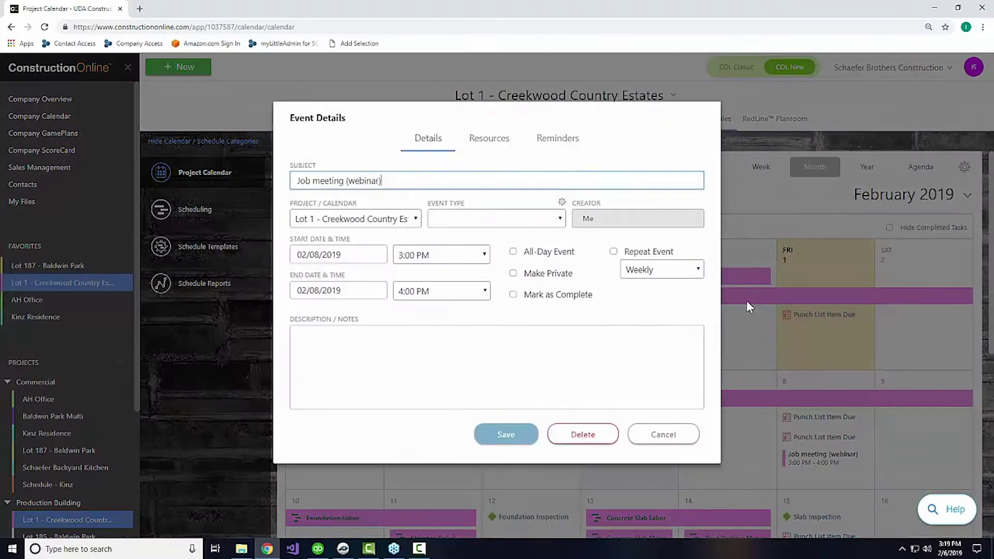
click(489, 138)
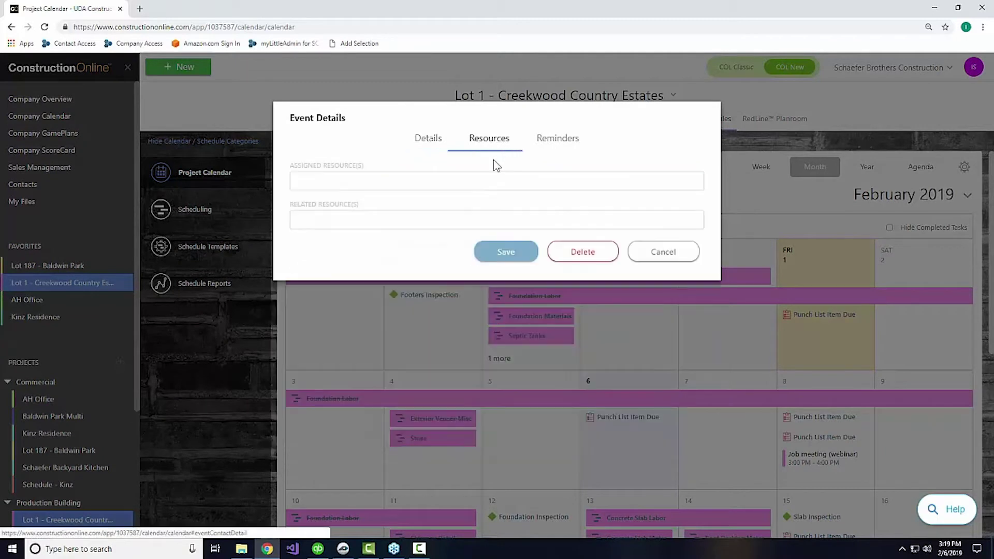
click(337, 181)
- Pick three contacts from the dropdown as the meeting's assigned resources
scroll(360, 204, down, 3)
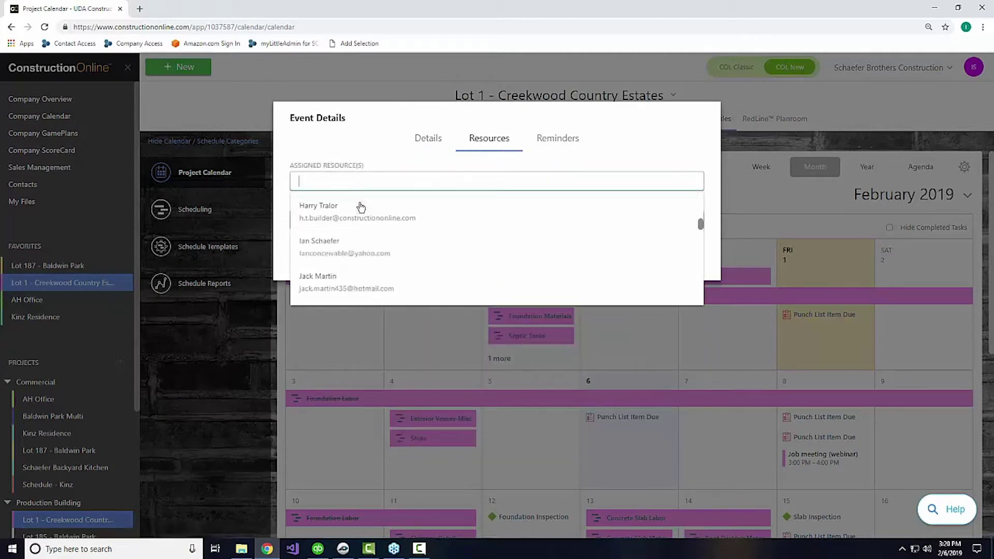
scroll(361, 207, down, 2)
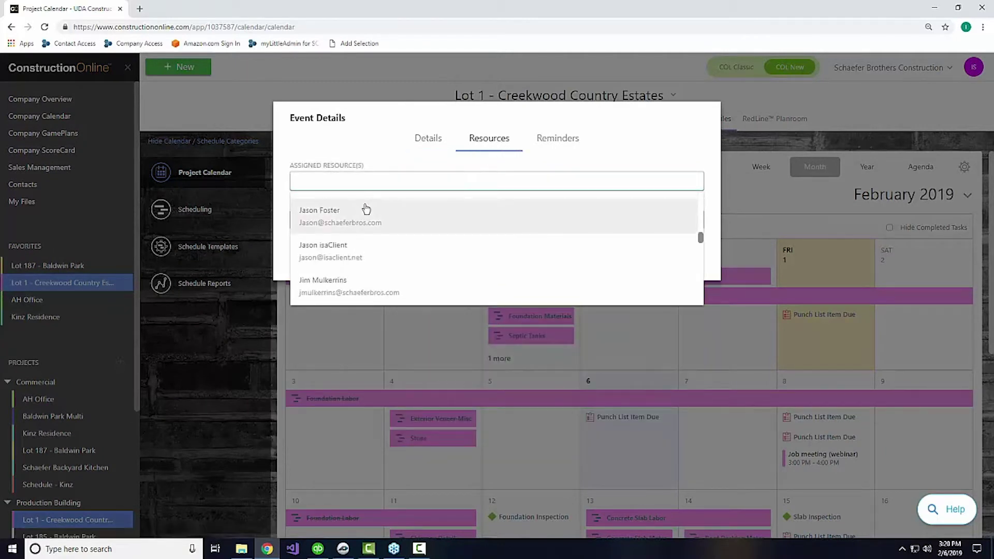
click(394, 229)
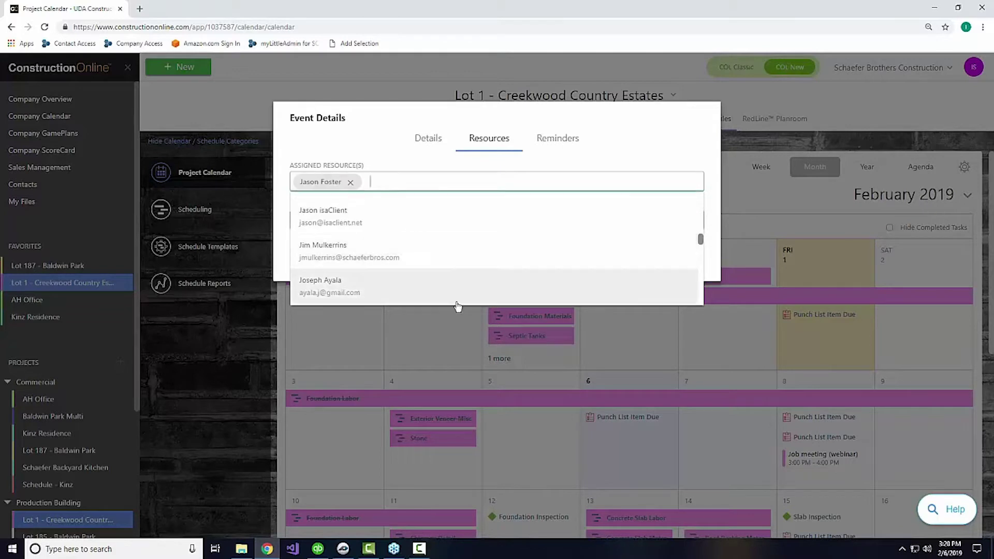
scroll(432, 228, down, 1)
scroll(437, 244, down, 1)
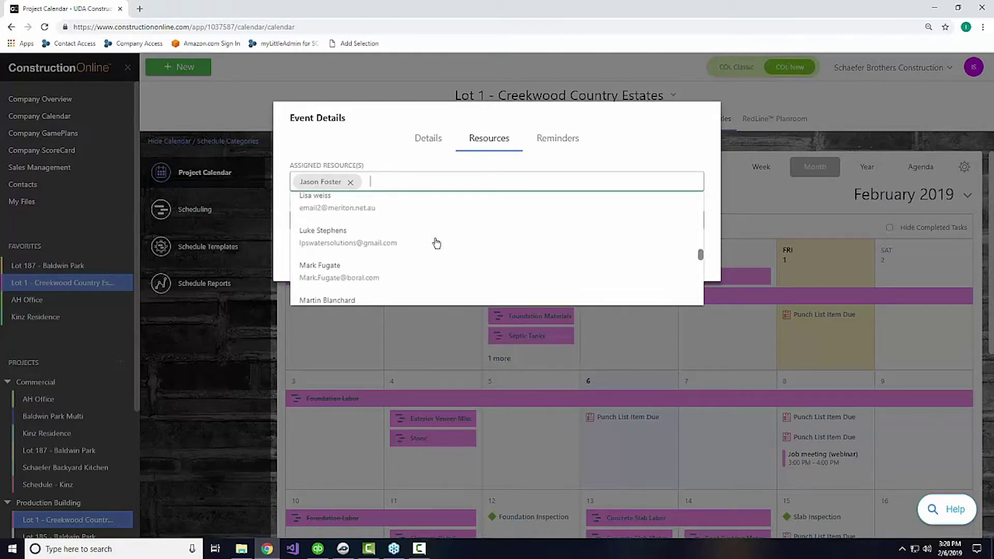
scroll(435, 243, down, 4)
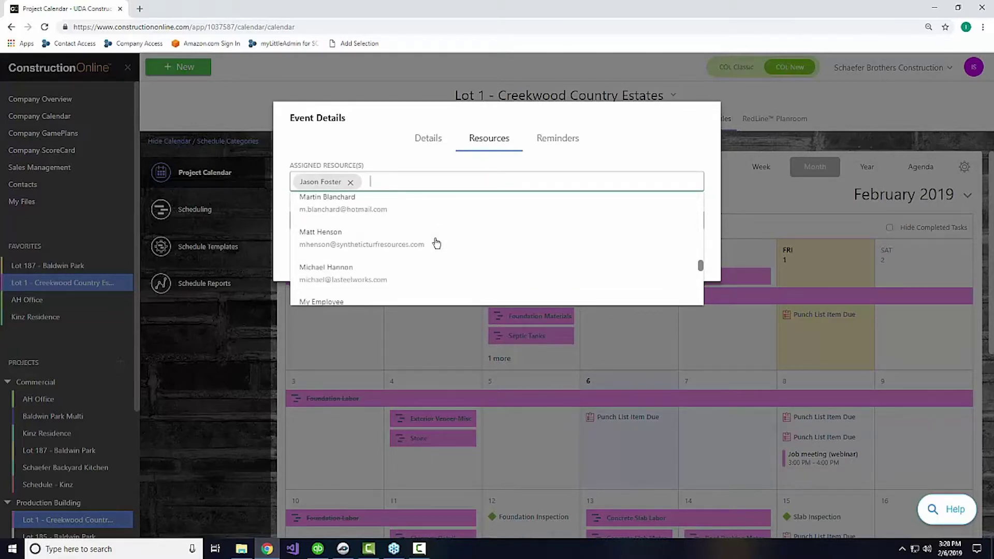
click(417, 242)
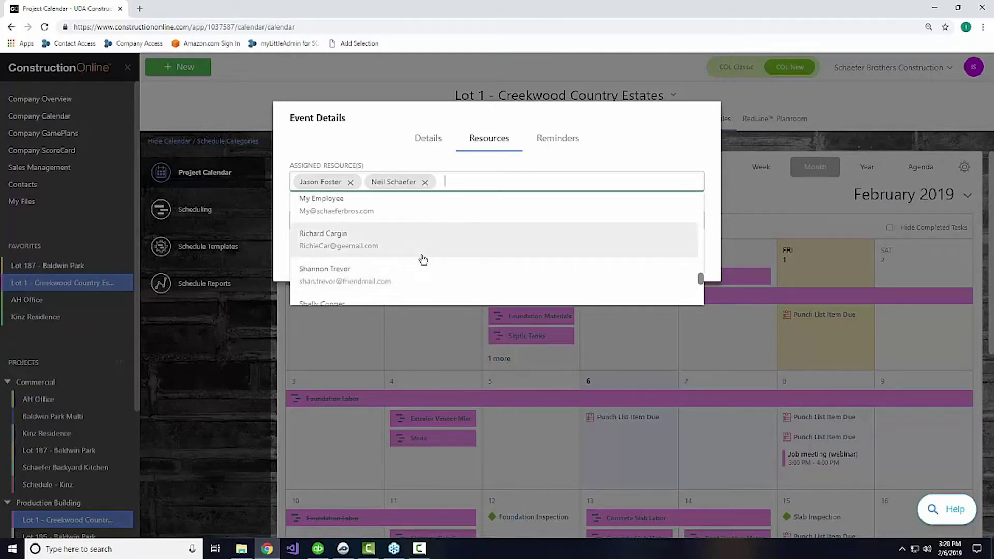
scroll(422, 258, up, 5)
scroll(424, 259, up, 6)
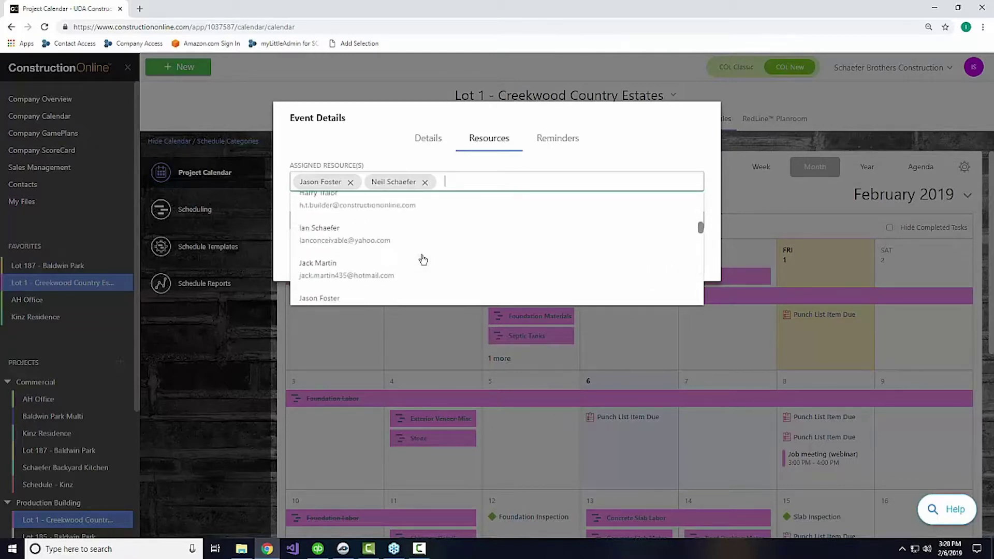
click(378, 280)
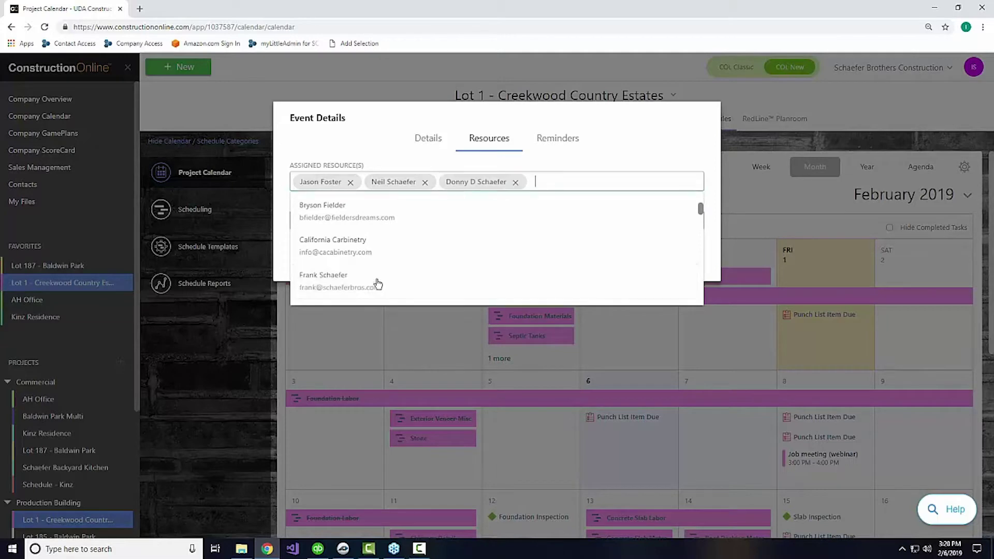
click(645, 164)
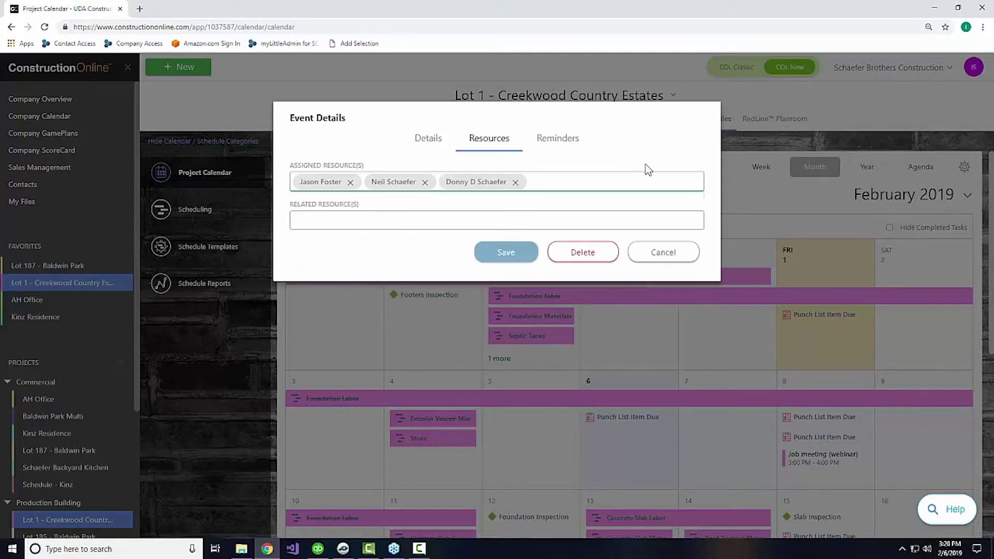
- Save the Job meeting (webinar) event with its three assigned resources
click(506, 251)
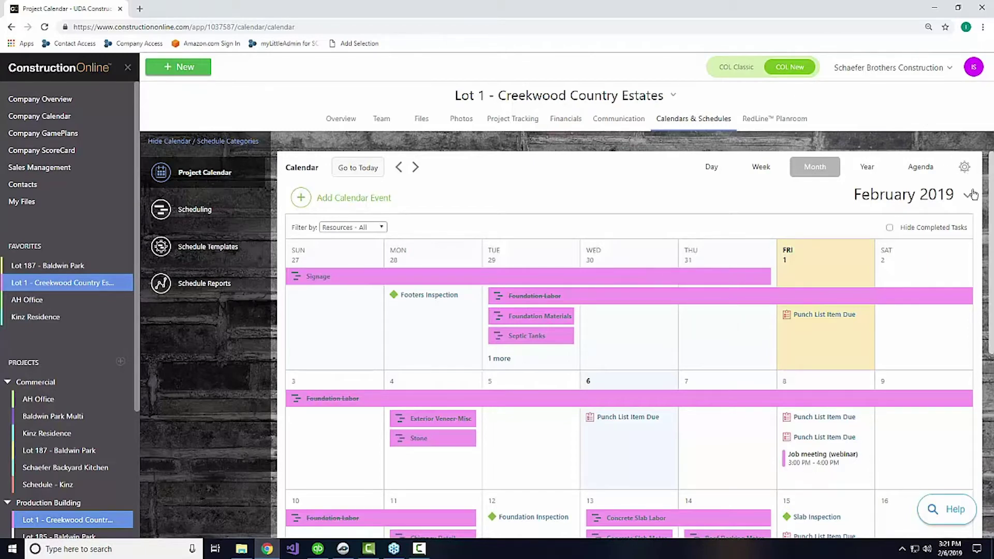
click(963, 169)
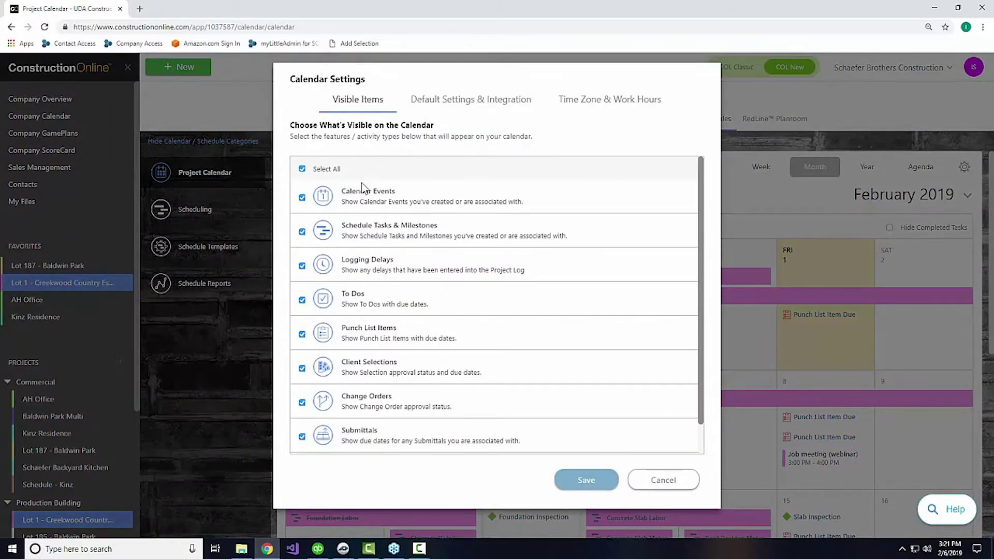
scroll(376, 411, down, 1)
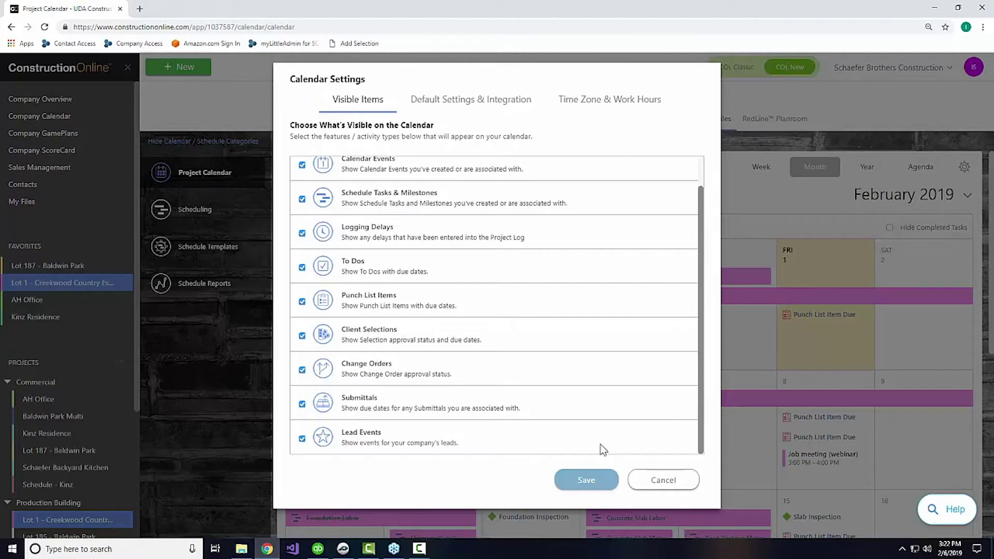
click(646, 479)
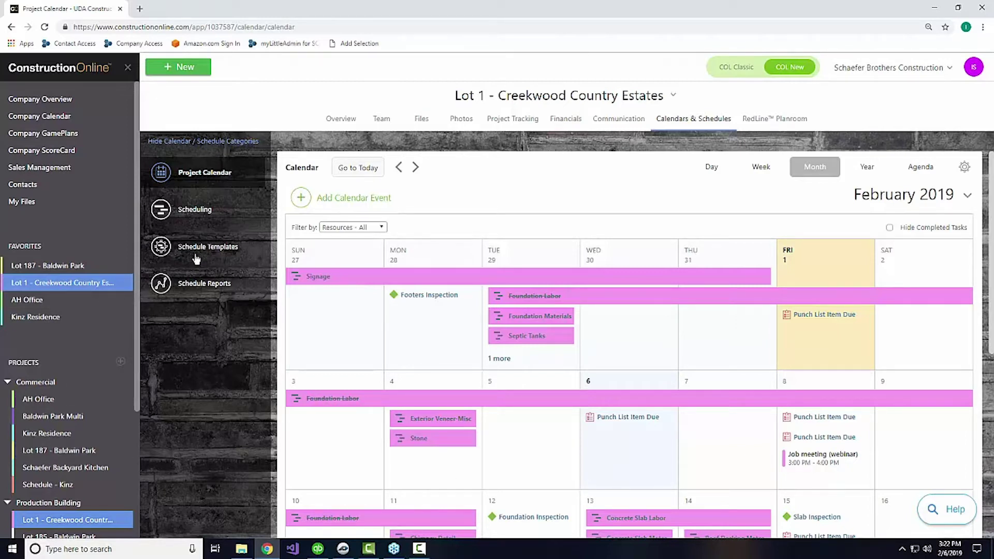
- Open Scheduling to display the Lot 1 Gantt chart
click(192, 217)
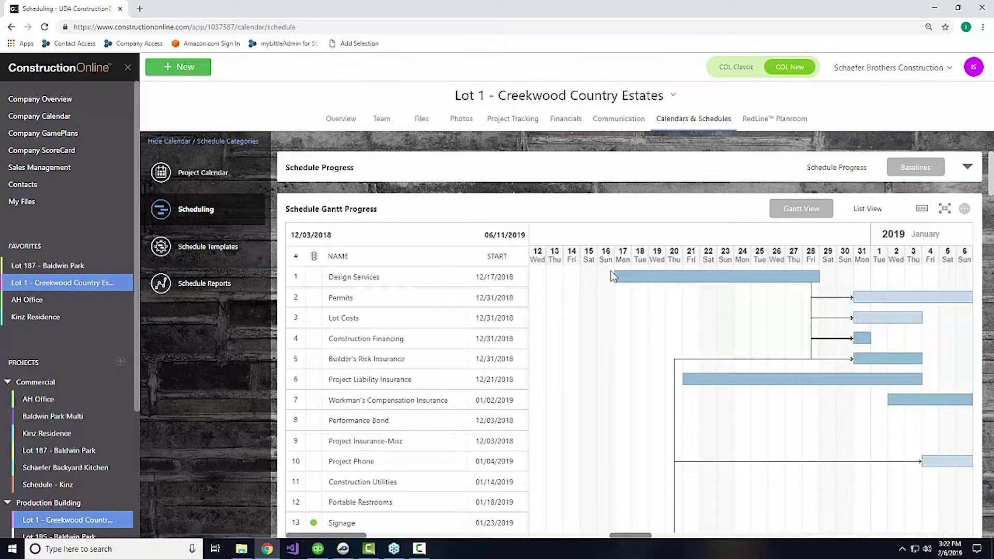
- Hide the schedule categories panel, make the Gantt fullscreen, and select Foundation Inspection
click(176, 147)
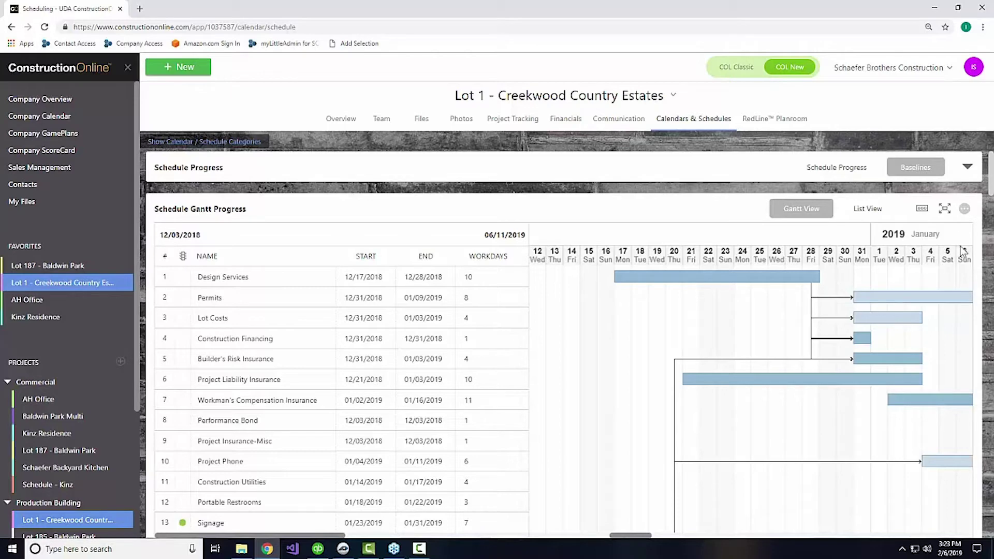
click(945, 210)
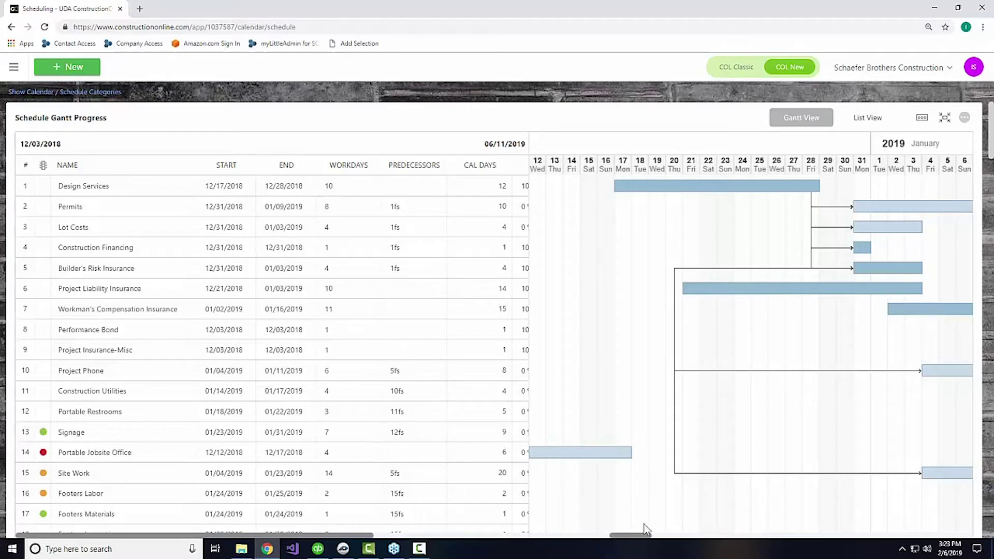
mouse_move(637, 534)
mouse_down()
mouse_move(742, 534)
mouse_move(646, 533)
mouse_up()
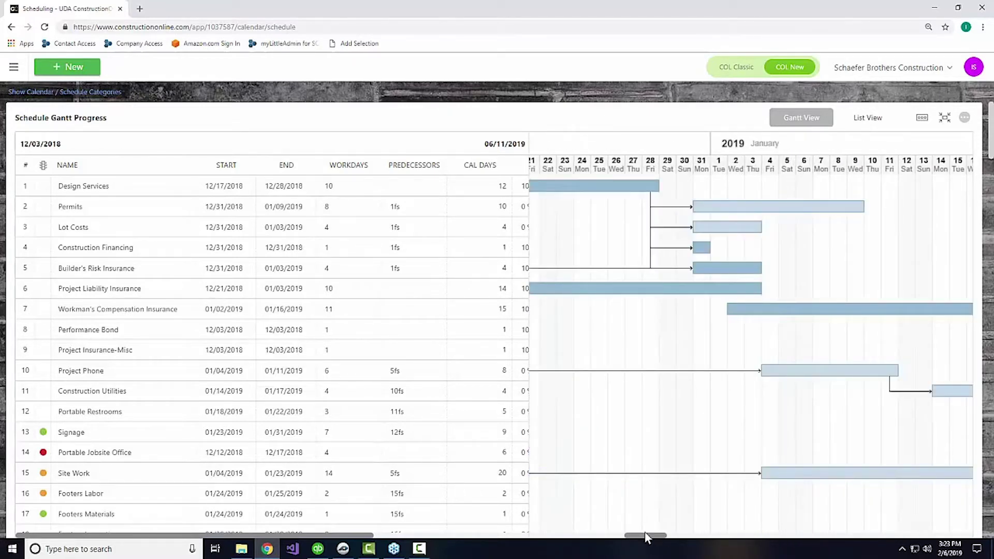
scroll(432, 383, down, 5)
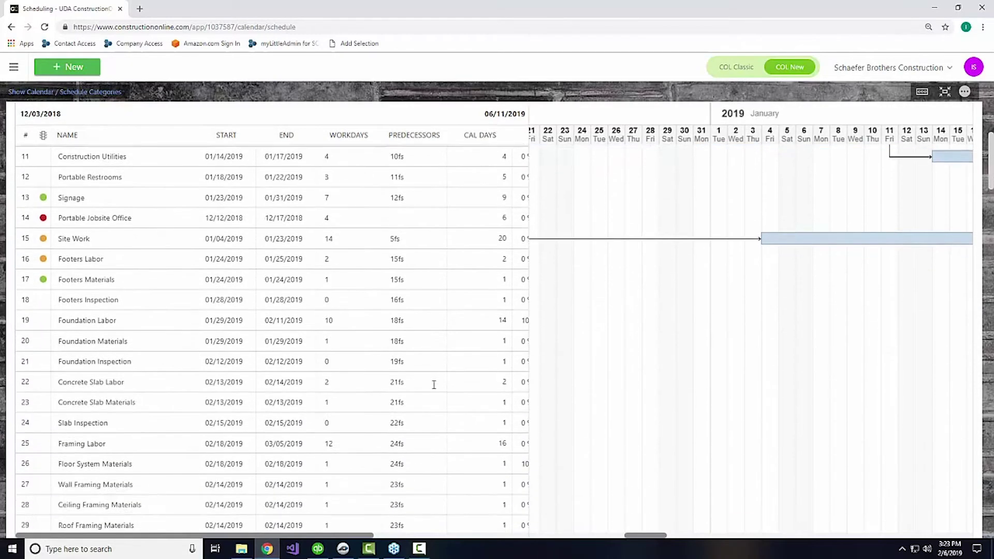
scroll(434, 385, down, 2)
click(141, 290)
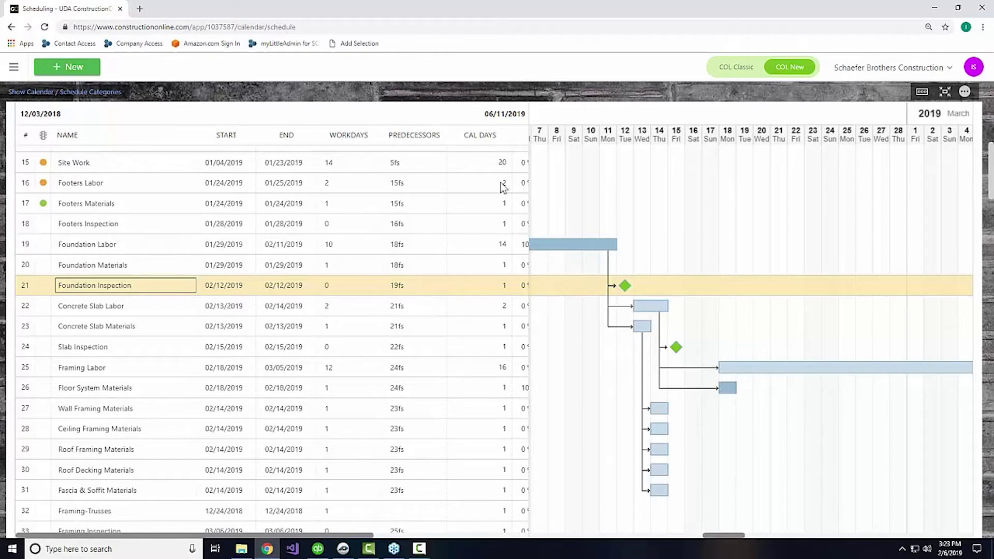
click(724, 535)
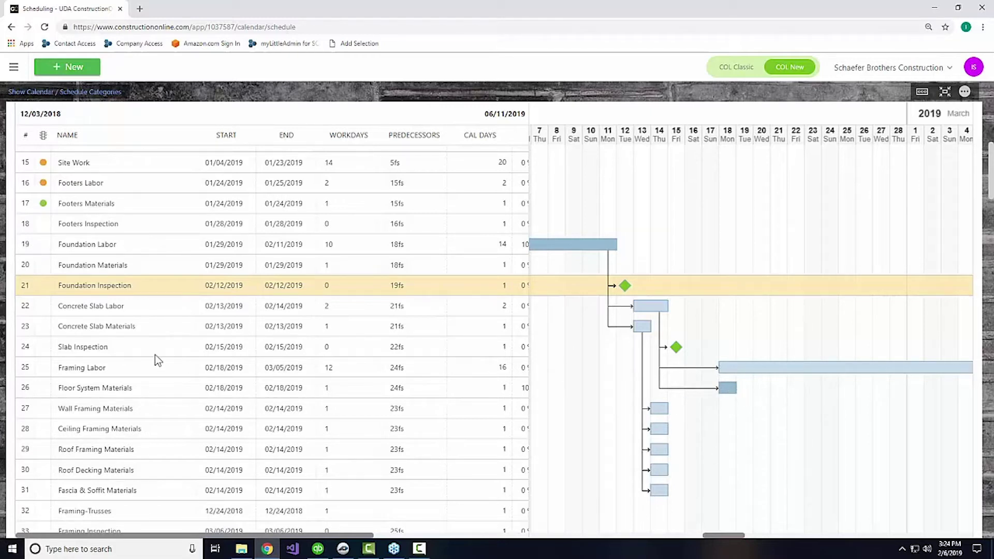
- Insert a new group below Slab Inspection and name it 'Framing'
right_click(141, 352)
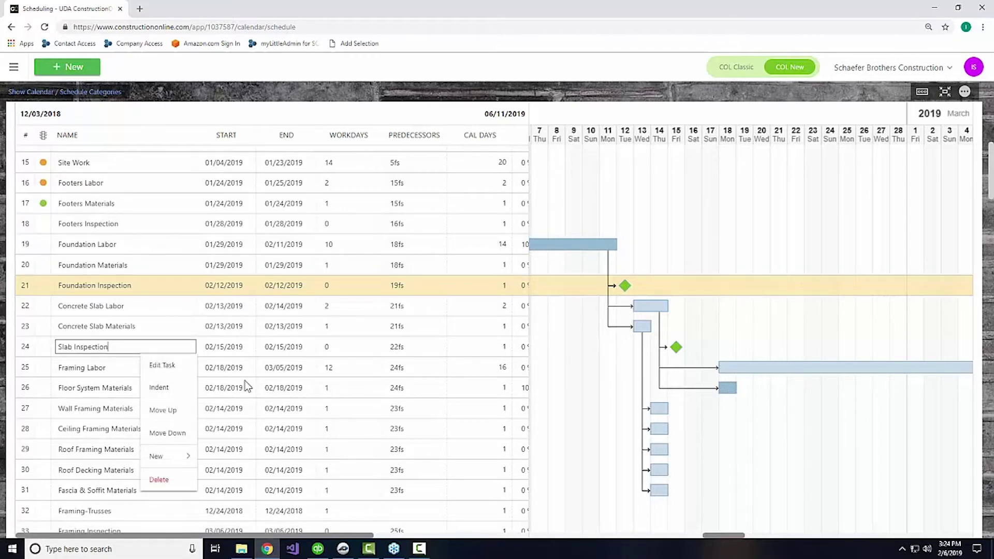
mouse_move(185, 458)
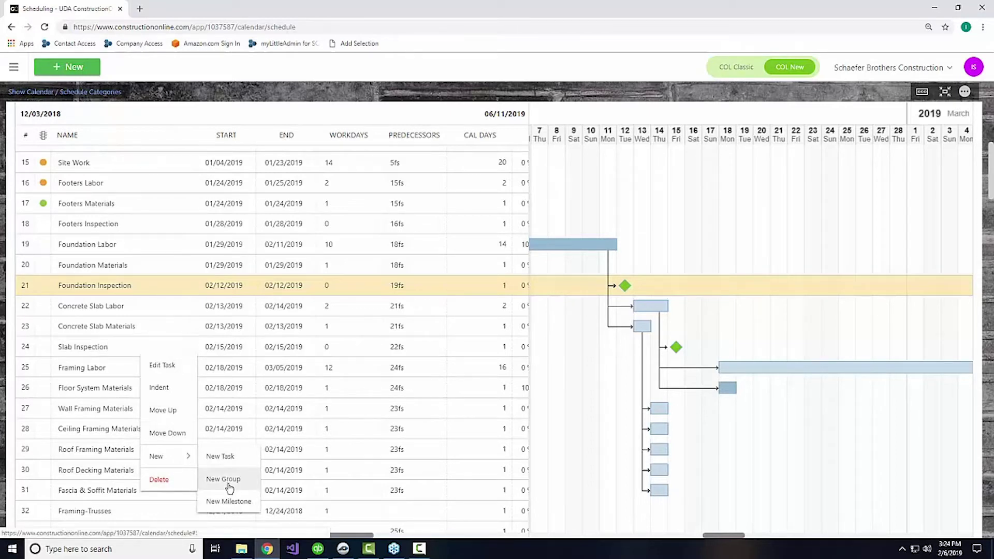
click(224, 480)
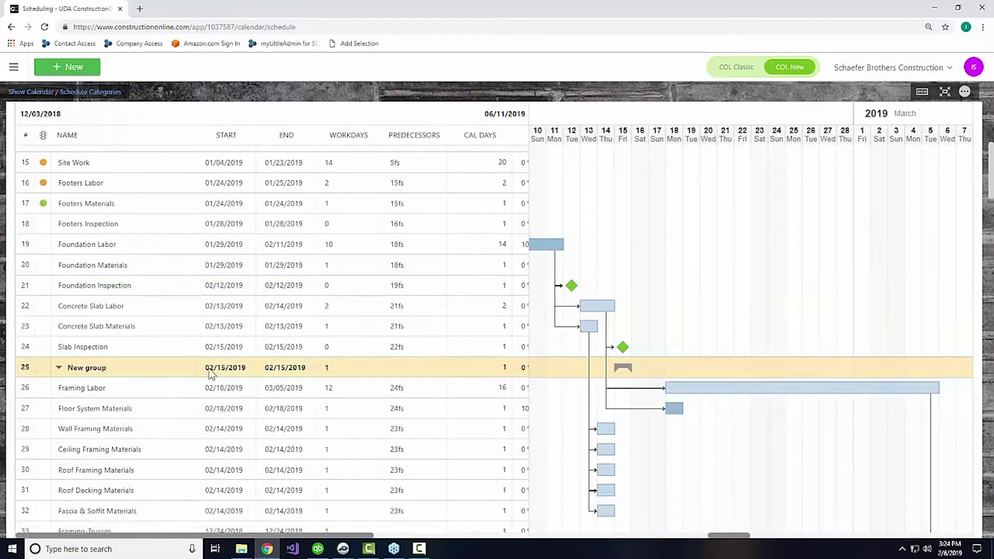
click(131, 372)
key(BackSpace)
key(BackSpace)
key(BackSpace)
key(BackSpace)
key(BackSpace)
key(BackSpace)
key(BackSpace)
key(BackSpace)
key(BackSpace)
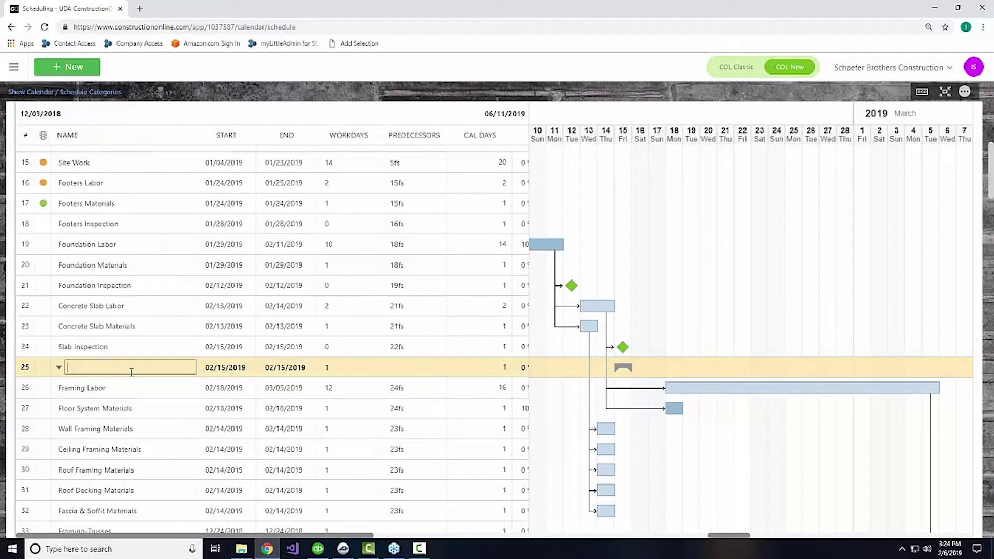
text(Framing)
key(Return)
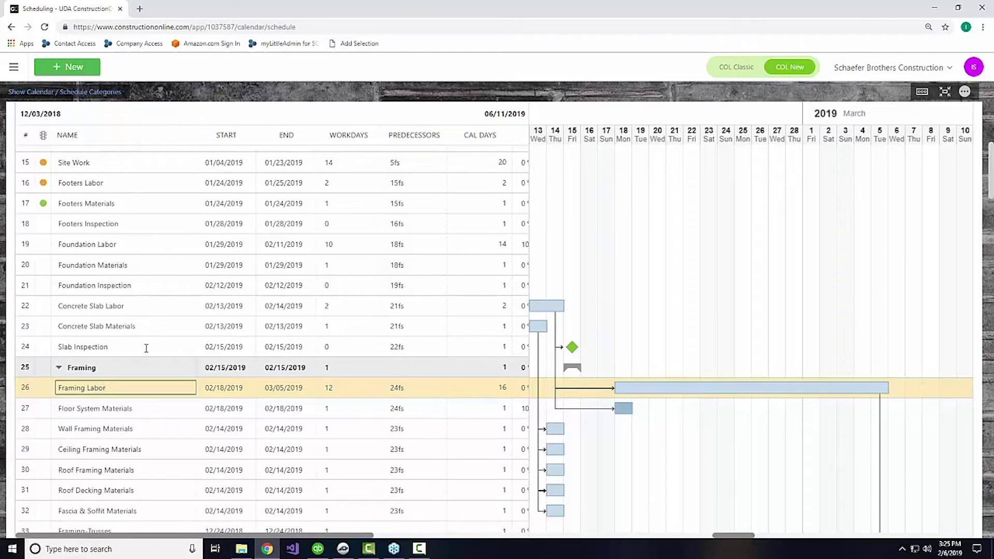
- Indent Framing Labor, Floor System Materials and Wall Framing Materials under Framing
click(172, 412)
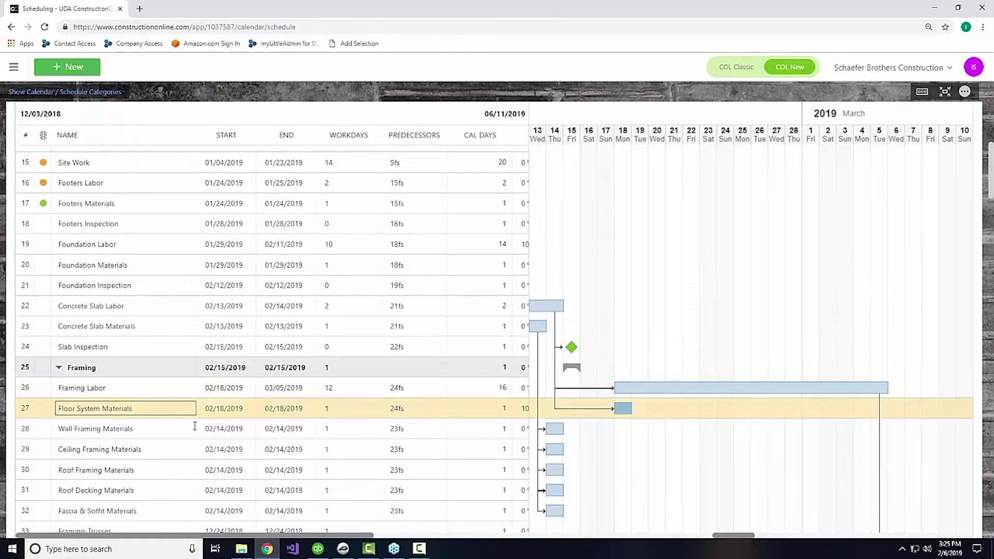
right_click(122, 387)
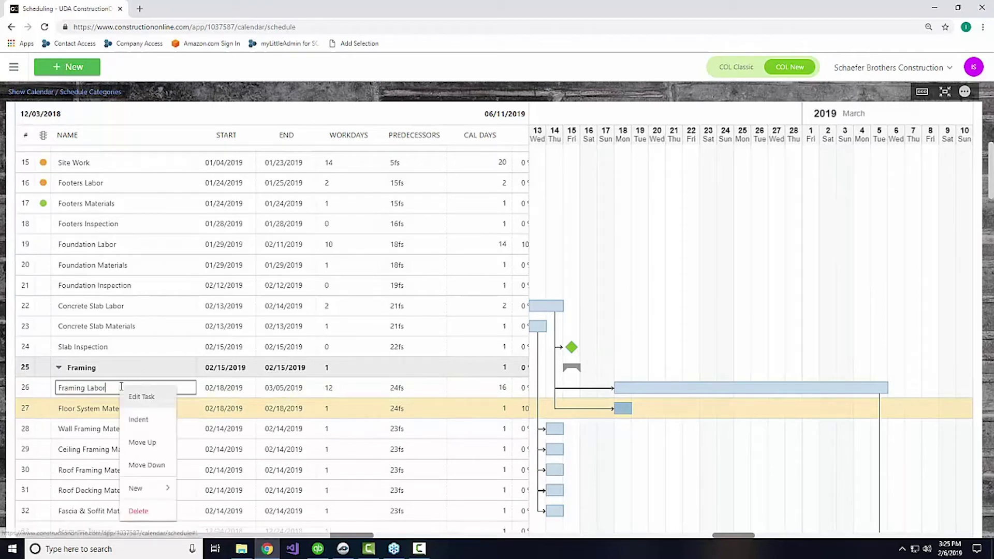
click(150, 421)
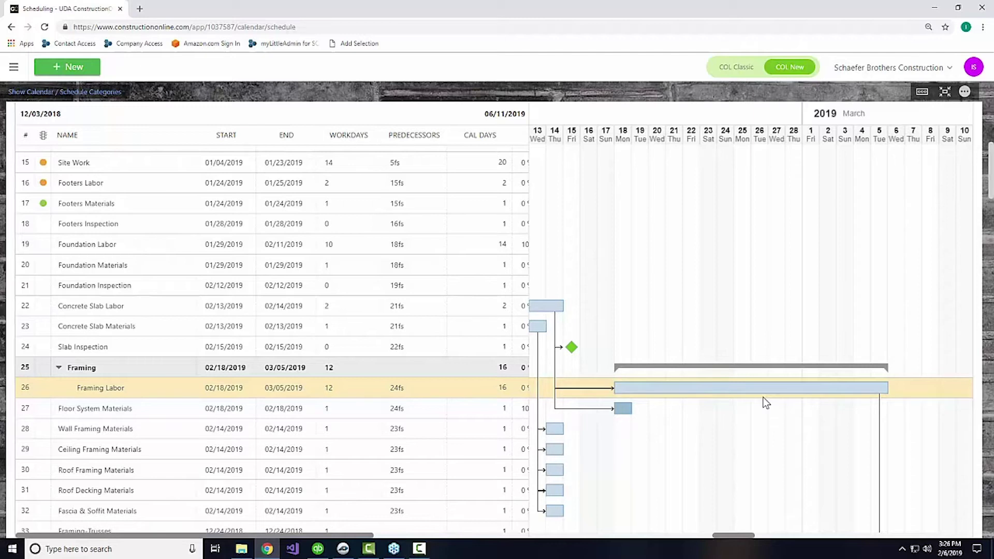
right_click(163, 411)
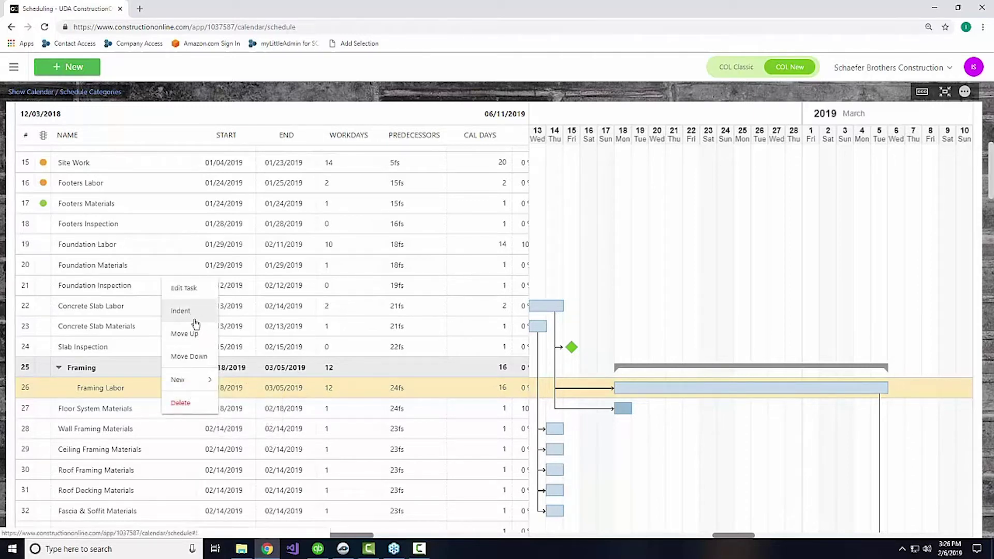
click(196, 322)
right_click(155, 429)
click(177, 326)
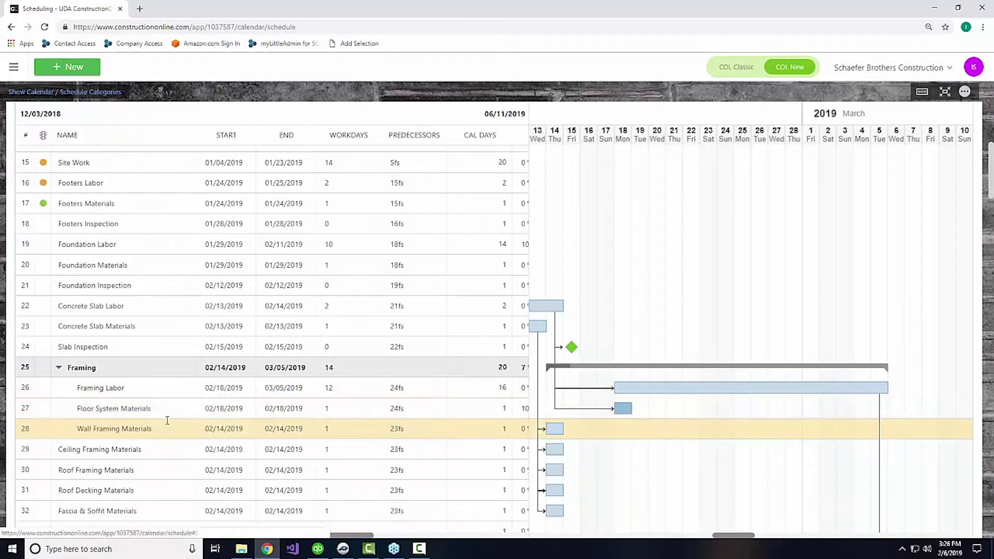
- Indent Ceiling Framing Materials as well, then collapse and re-expand the Framing group
click(164, 452)
right_click(162, 451)
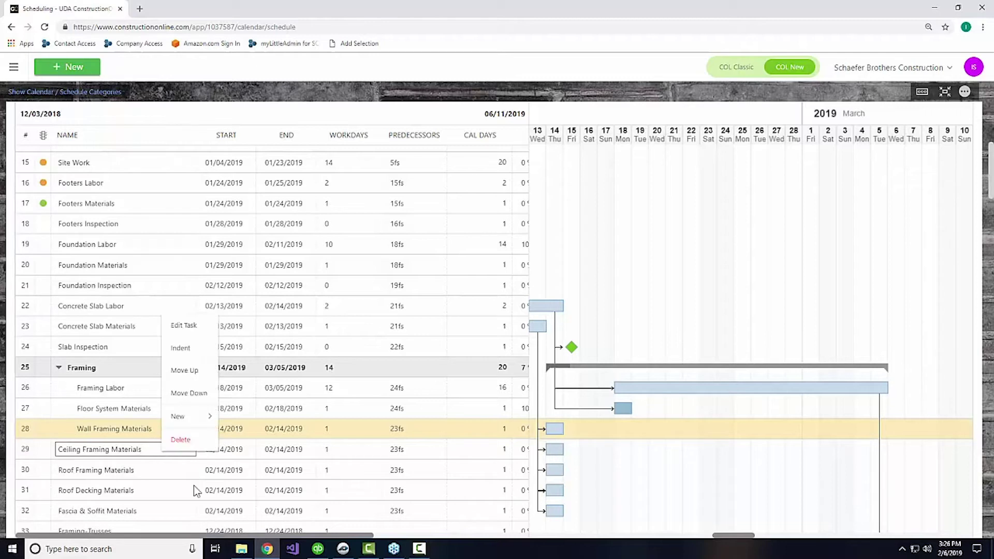
click(199, 350)
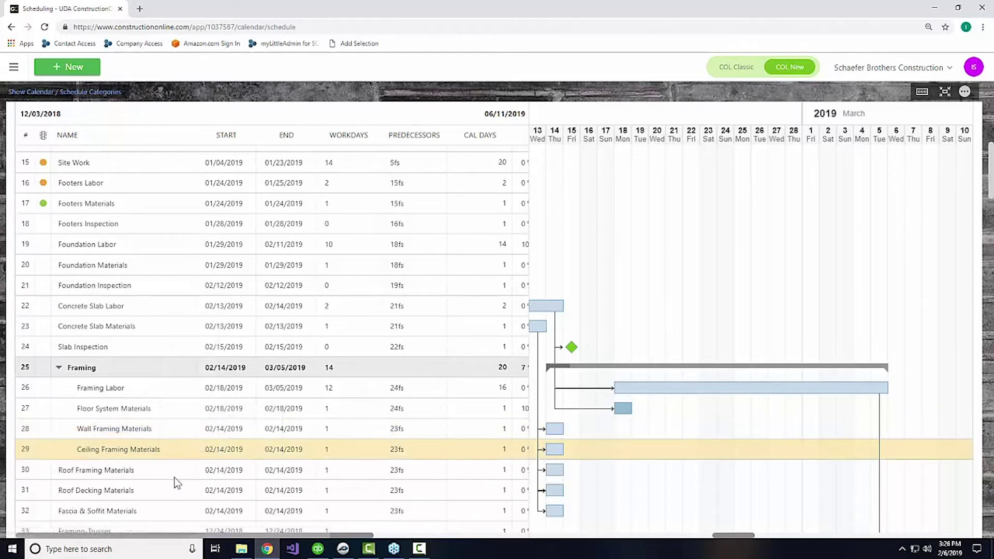
click(173, 470)
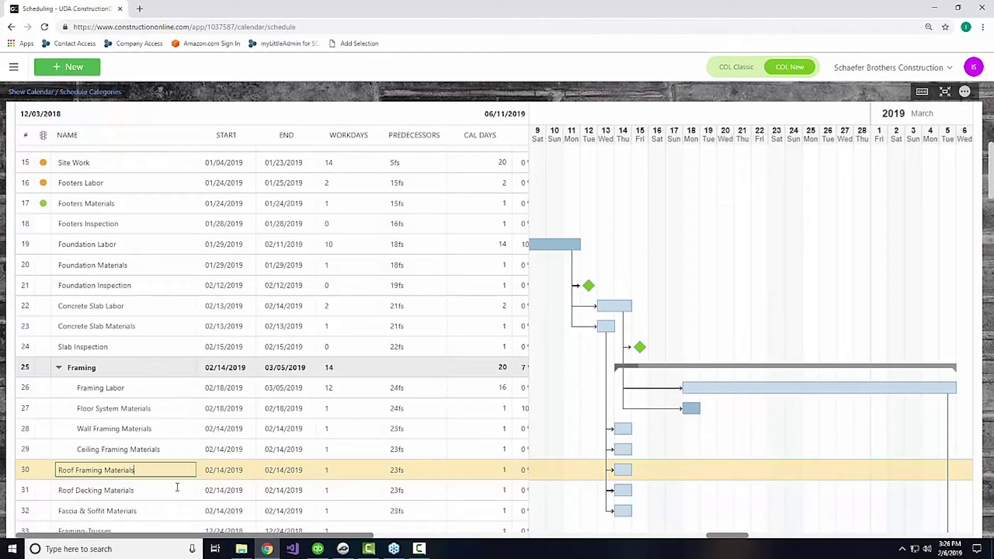
click(59, 368)
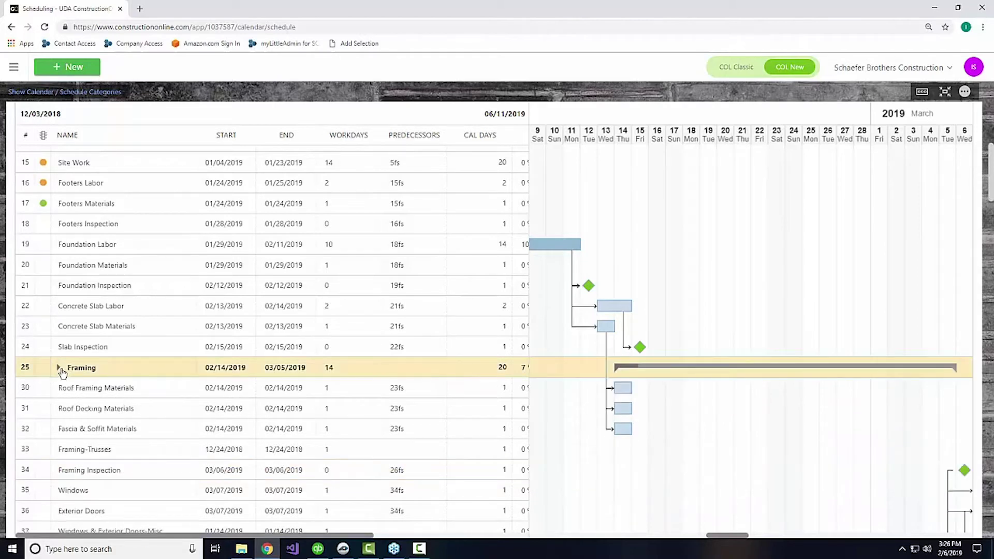
click(59, 368)
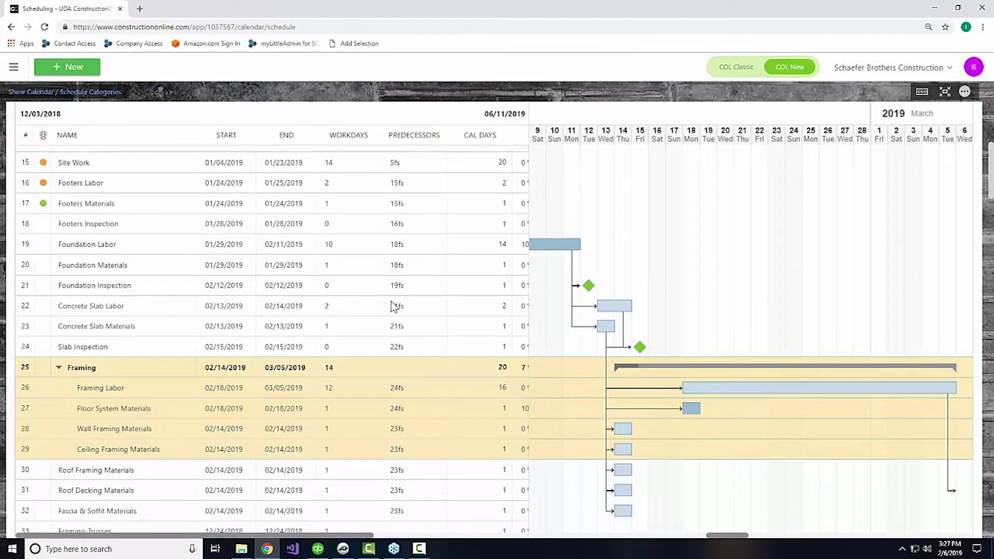
- Extend Lot Costs to end 01/07/2019 and move Construction Financing to 01/07/2019
scroll(265, 272, up, 6)
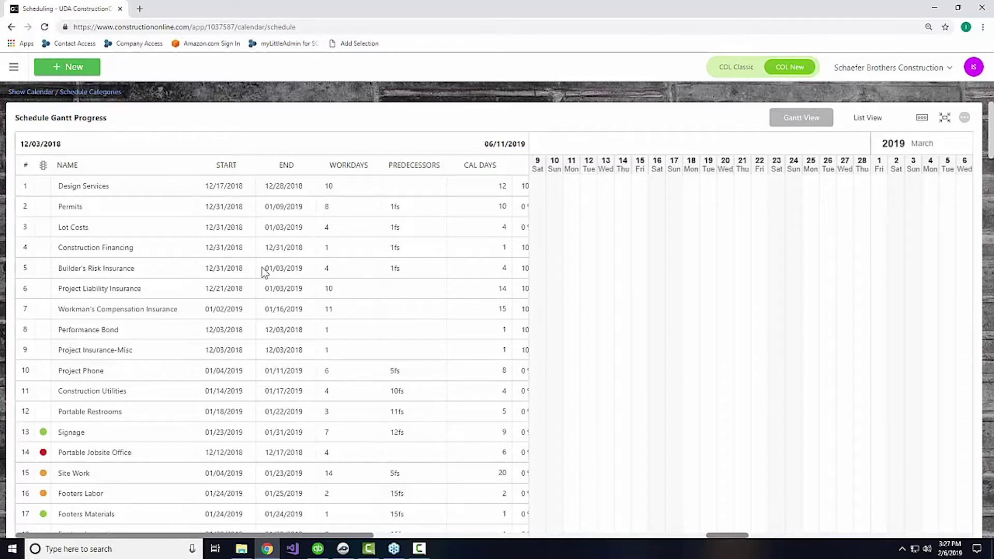
click(69, 227)
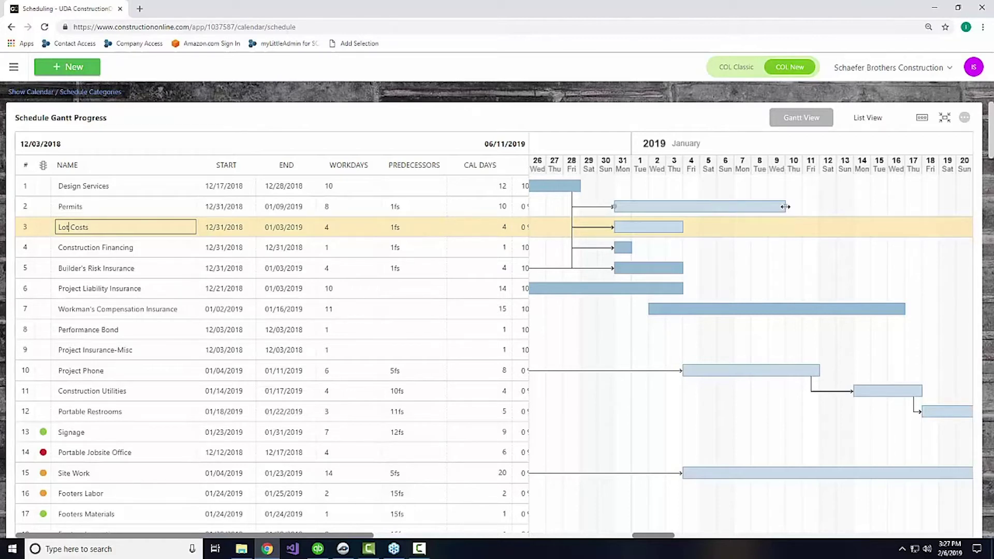
mouse_move(786, 207)
mouse_down()
mouse_move(927, 212)
mouse_move(780, 209)
mouse_move(914, 211)
mouse_move(812, 217)
mouse_move(924, 222)
mouse_move(781, 209)
mouse_move(795, 209)
mouse_up()
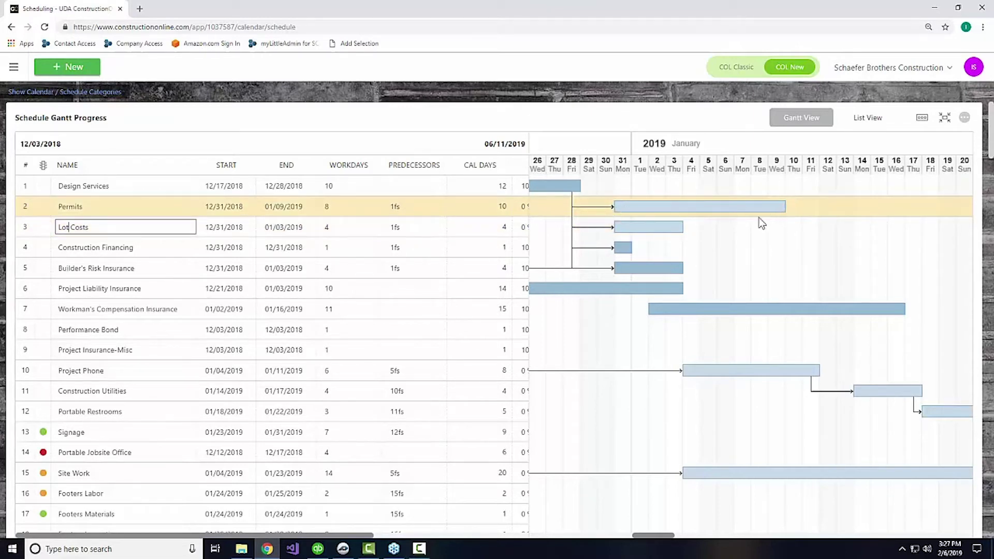
drag(684, 228, 756, 227)
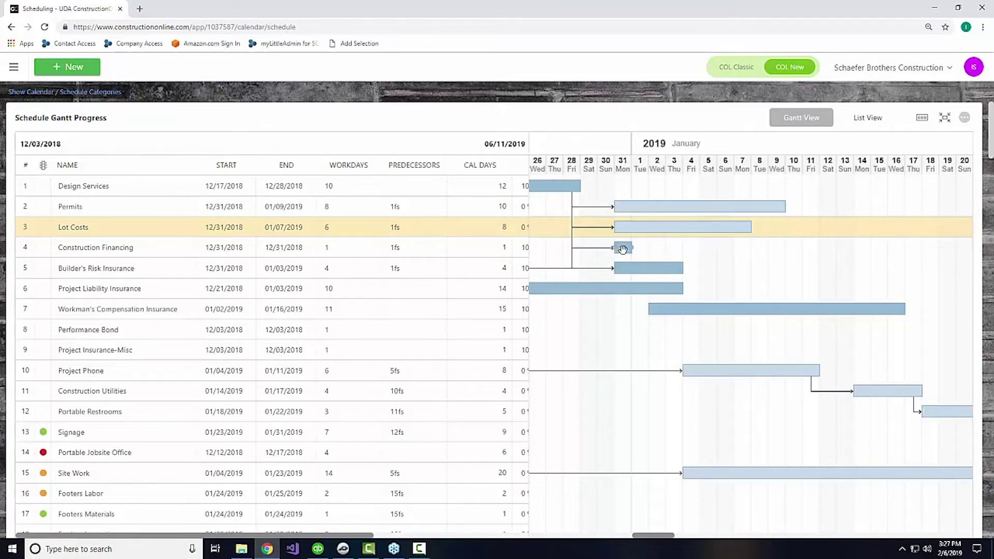
drag(623, 250, 744, 250)
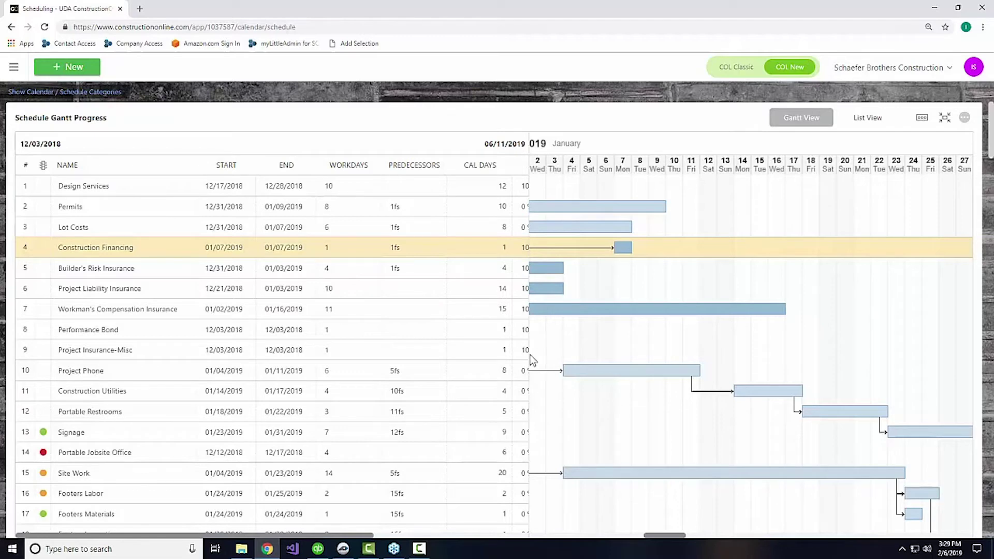
- Resize the grid/chart splitter until the Workdays and Predecessors columns appear
drag(529, 355, 339, 367)
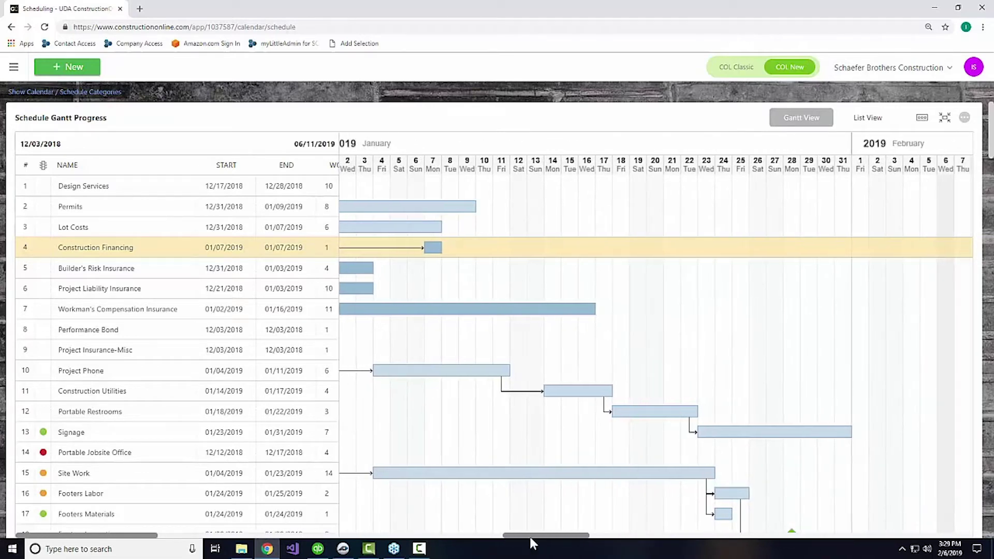
drag(528, 536, 486, 539)
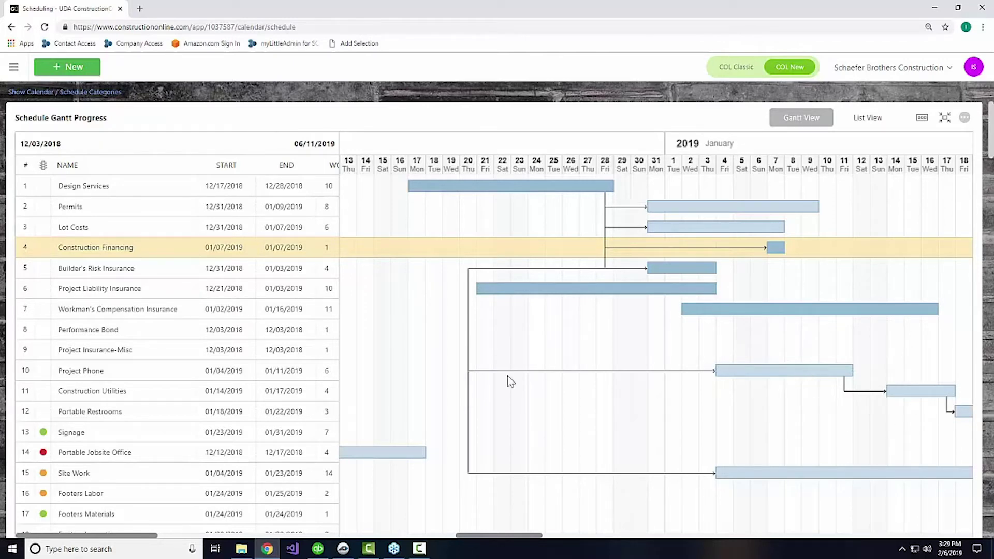
drag(337, 392, 427, 395)
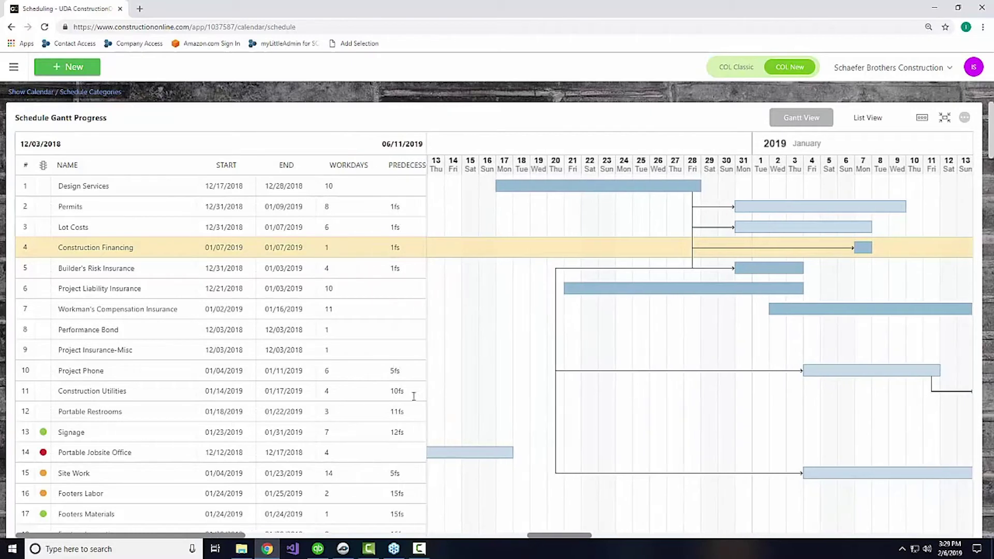
- Leave Construction Utilities at 10fs and open Portable Jobsite Office's empty predecessor field
click(397, 389)
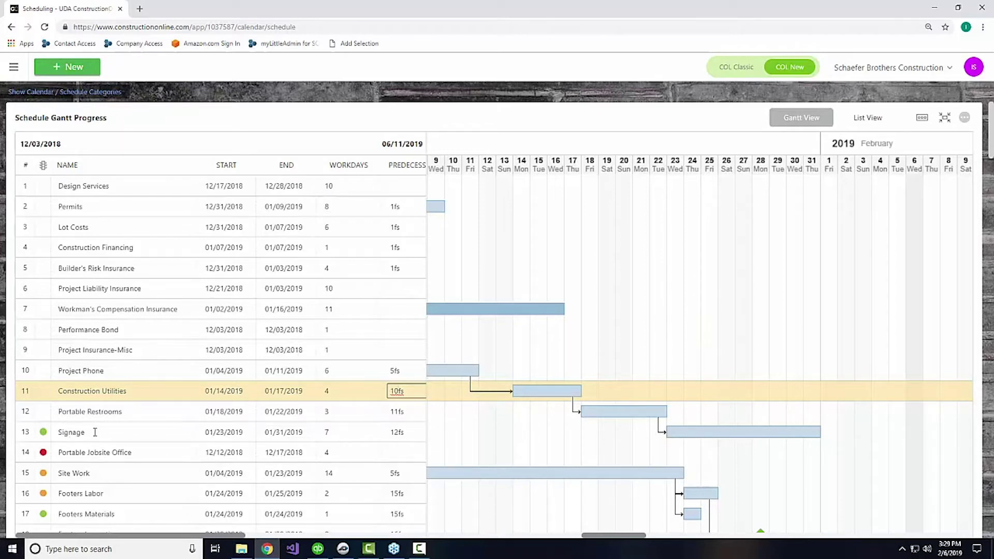
click(398, 454)
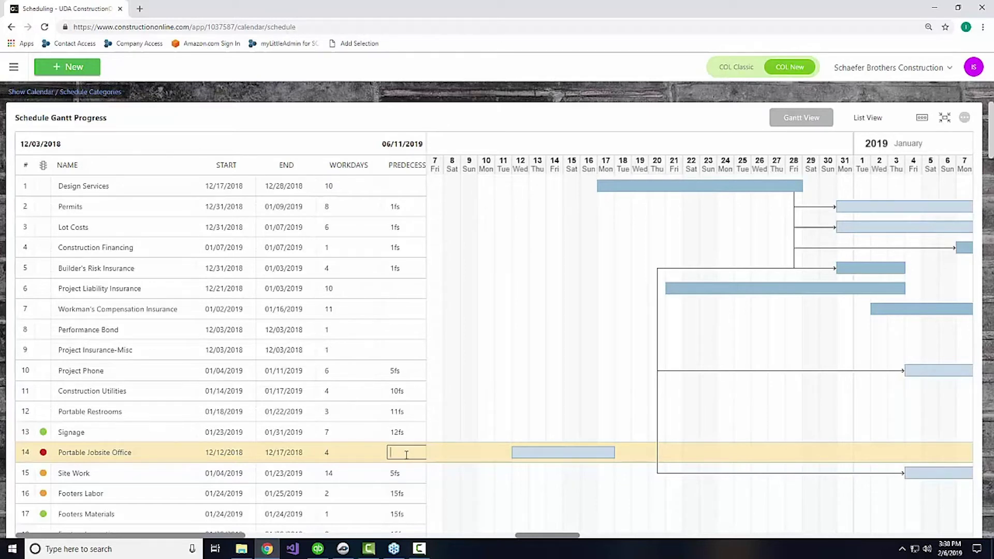
- Make Portable Jobsite Office follow task 4 (4fs) and give Site Work predecessor 5fs+2
text(4fs)
key(Return)
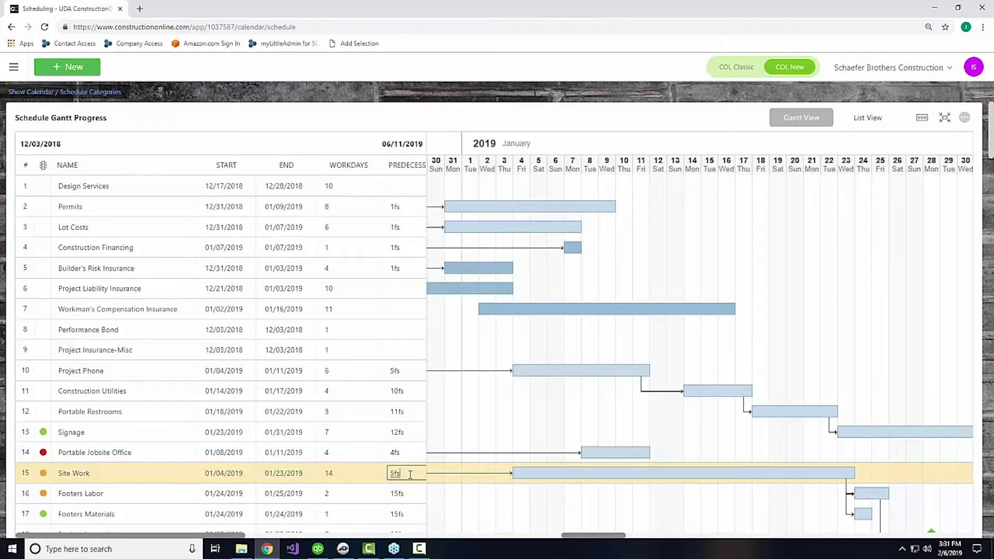
text(+2)
scroll(671, 386, down, 2)
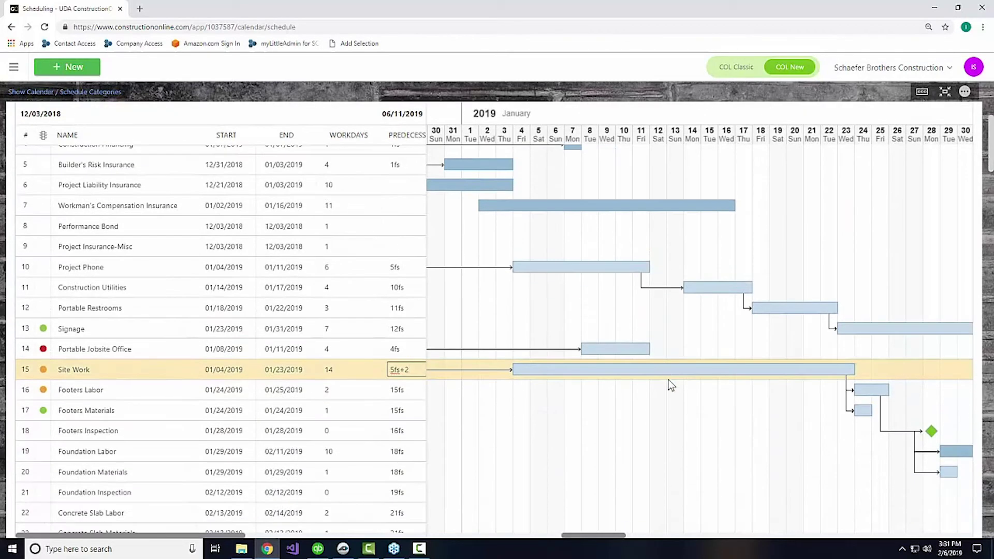
key(Return)
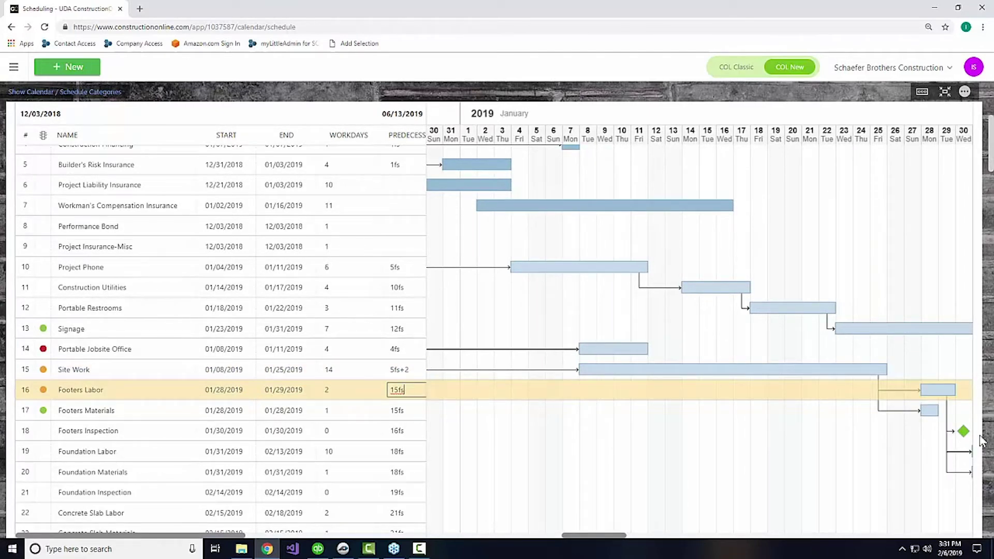
drag(598, 535, 617, 541)
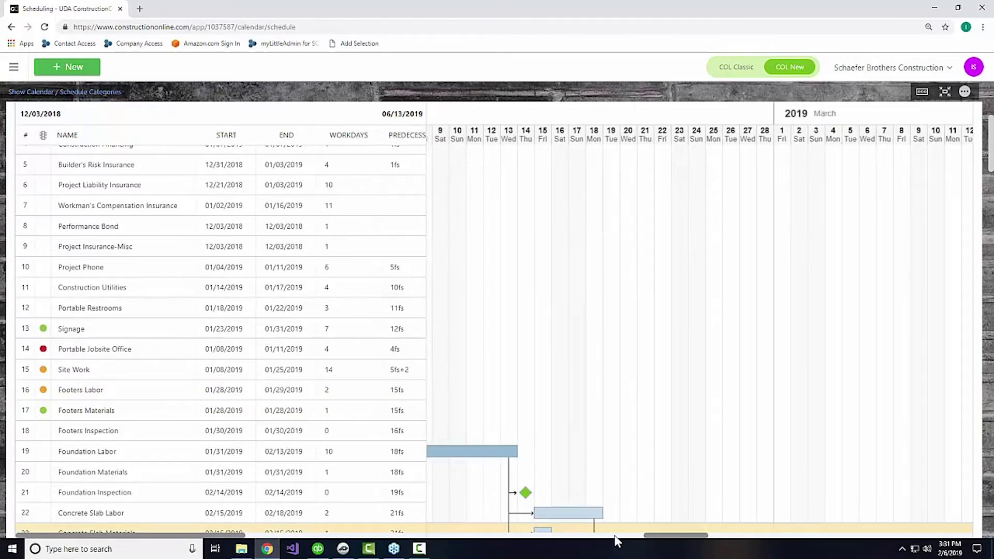
click(277, 450)
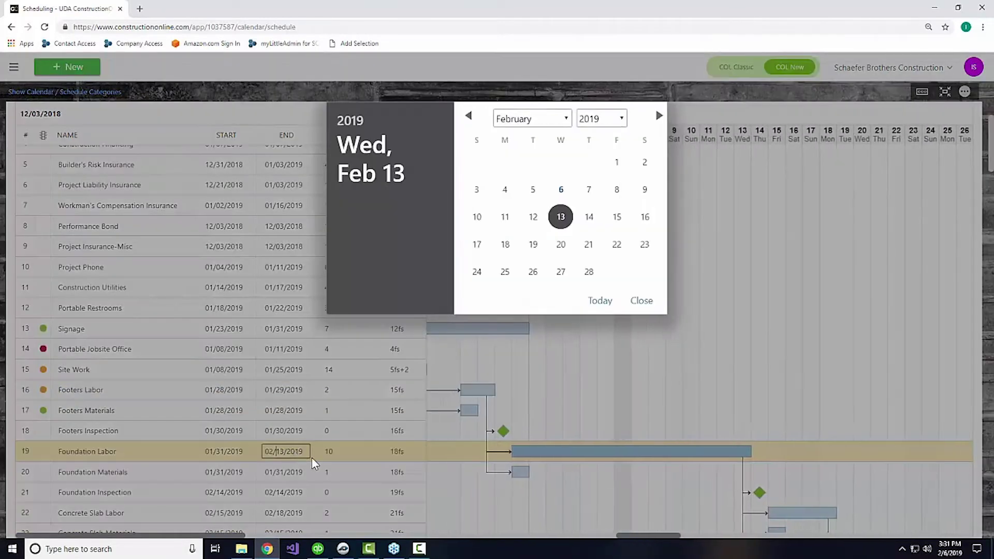
click(632, 301)
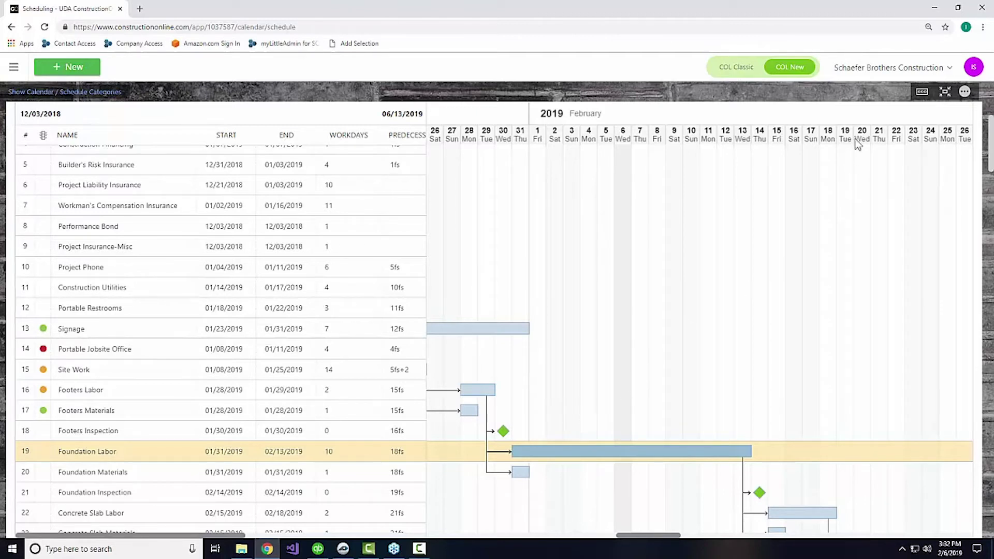
- Bring up the schedule tools panel, viewing Task options, then the Tools options
click(922, 93)
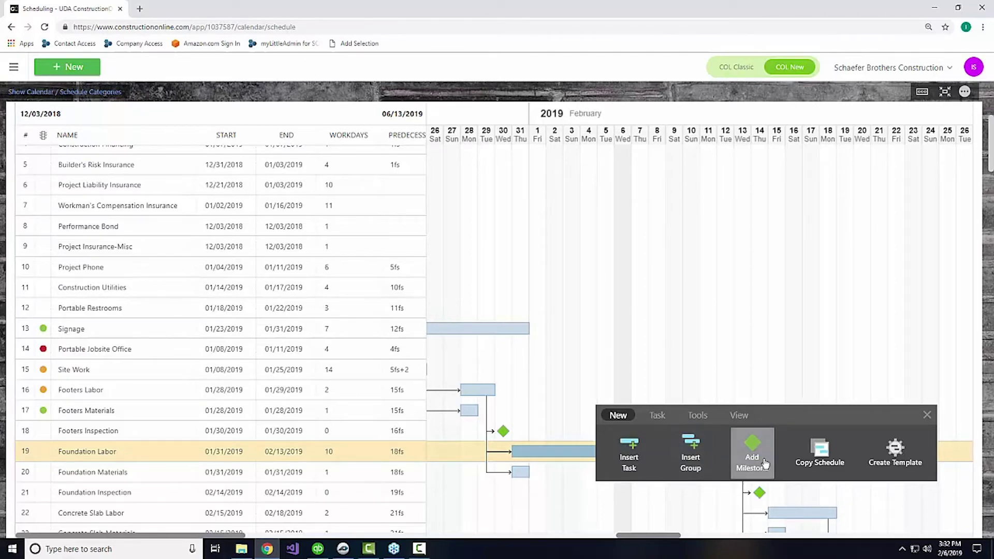
click(657, 415)
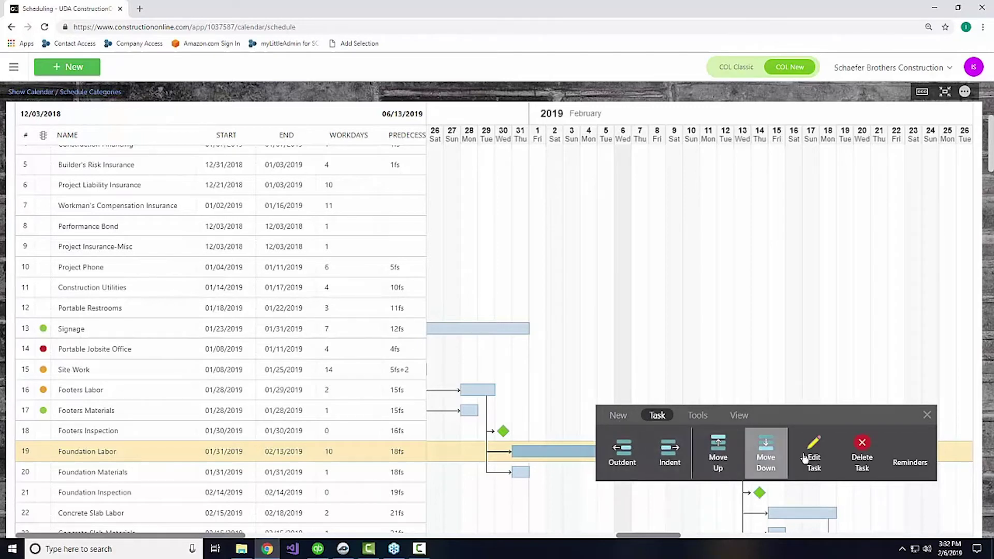
click(692, 421)
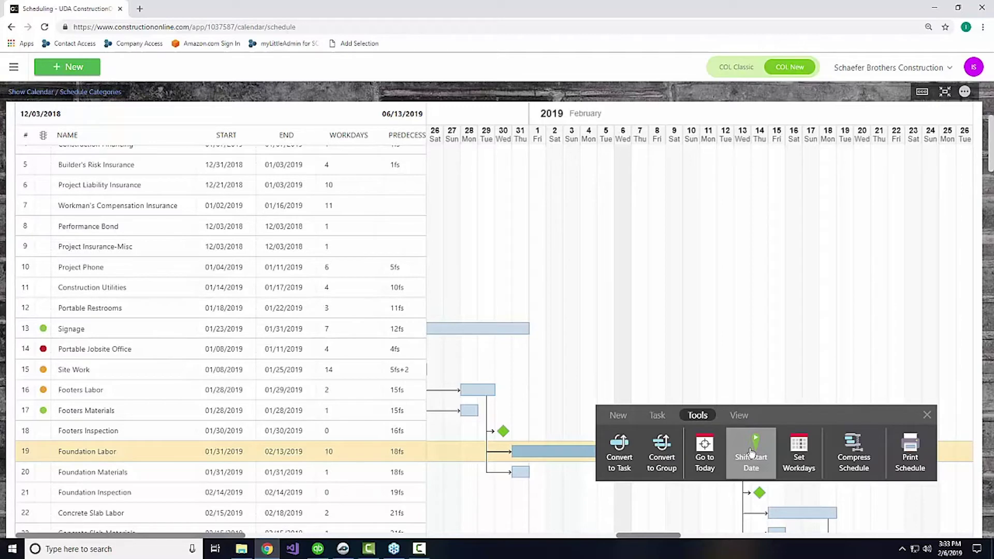
- Open Set Workdays to show the Workdays and Holidays dialog, Monday–Saturday as workdays
click(799, 461)
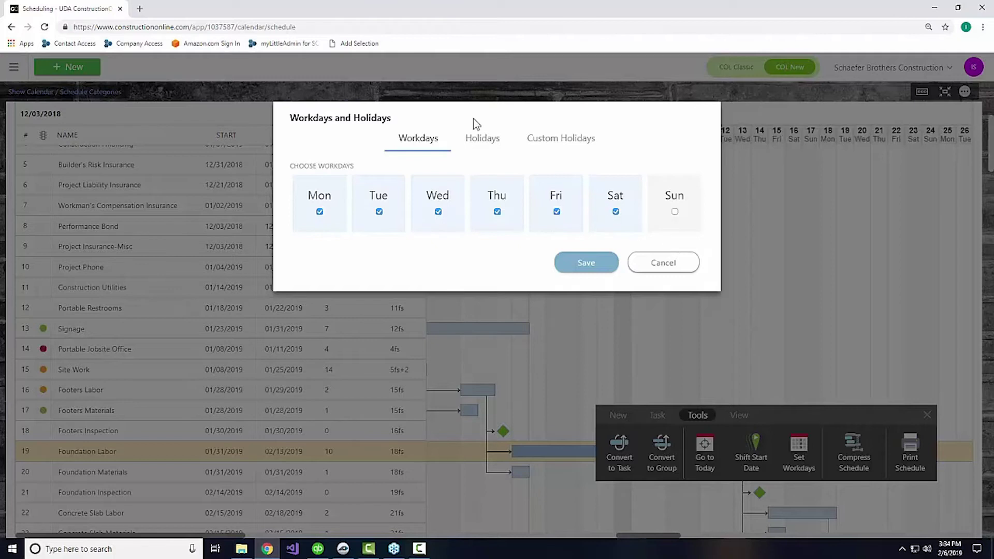
- Keep United States of America, check New Year's Day and MLK Day, then go to Custom Holidays
click(489, 147)
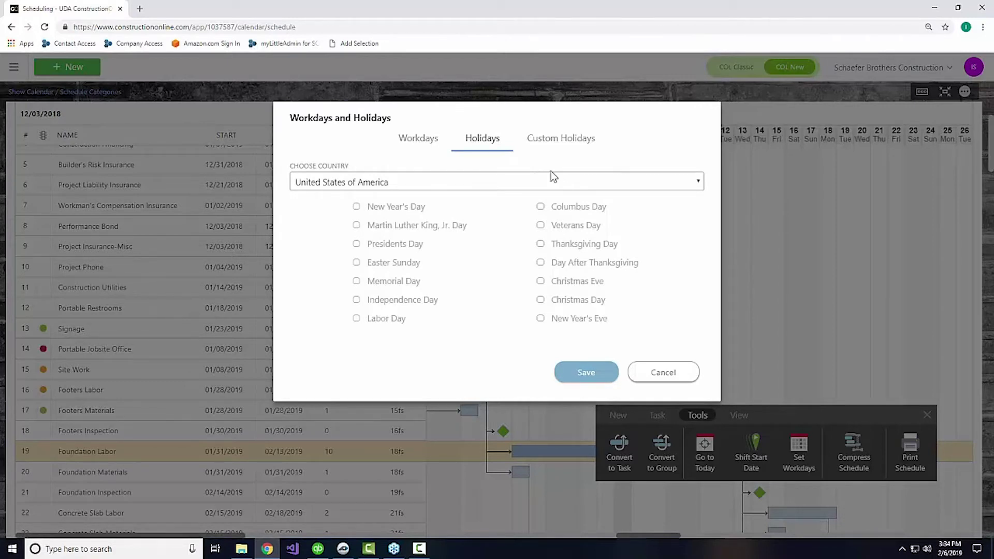
click(694, 181)
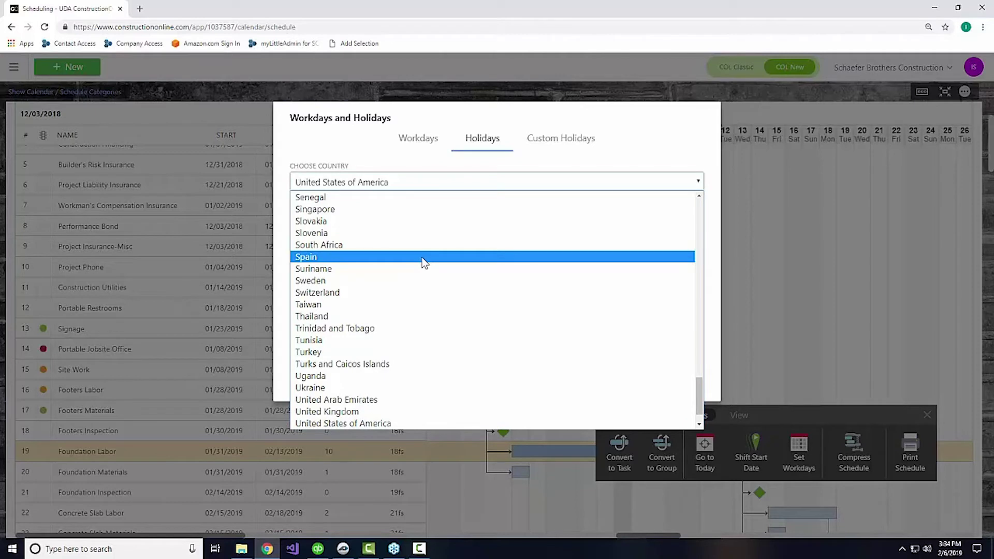
click(672, 155)
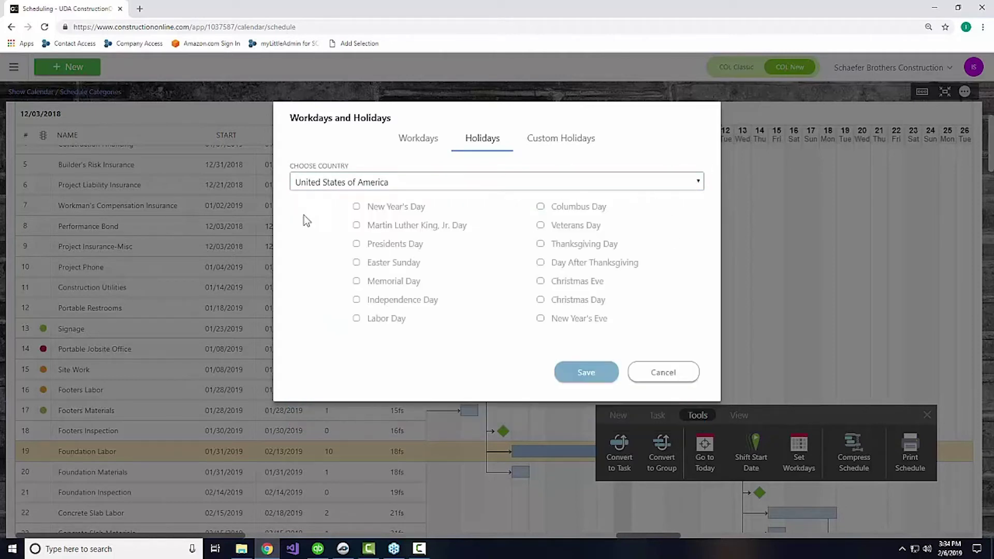
click(357, 207)
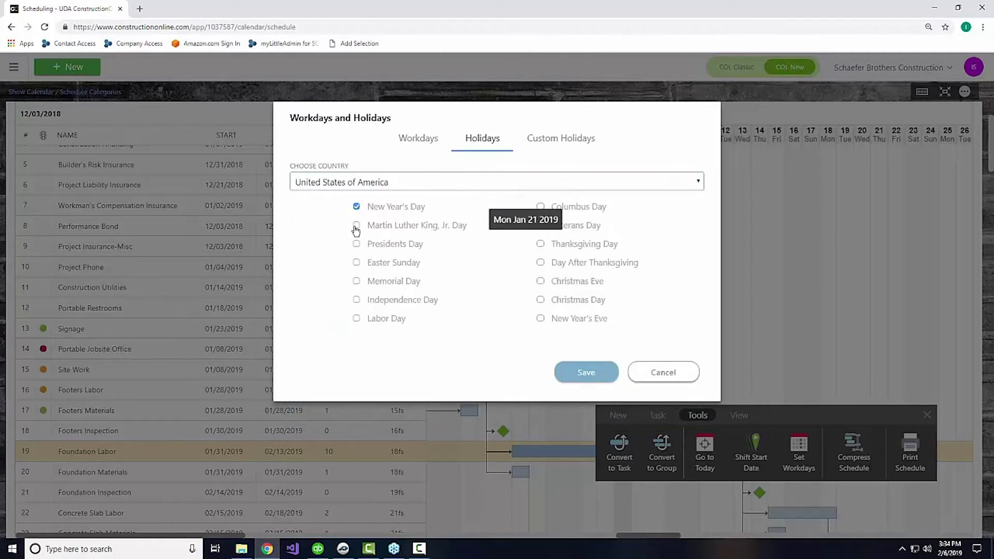
click(357, 225)
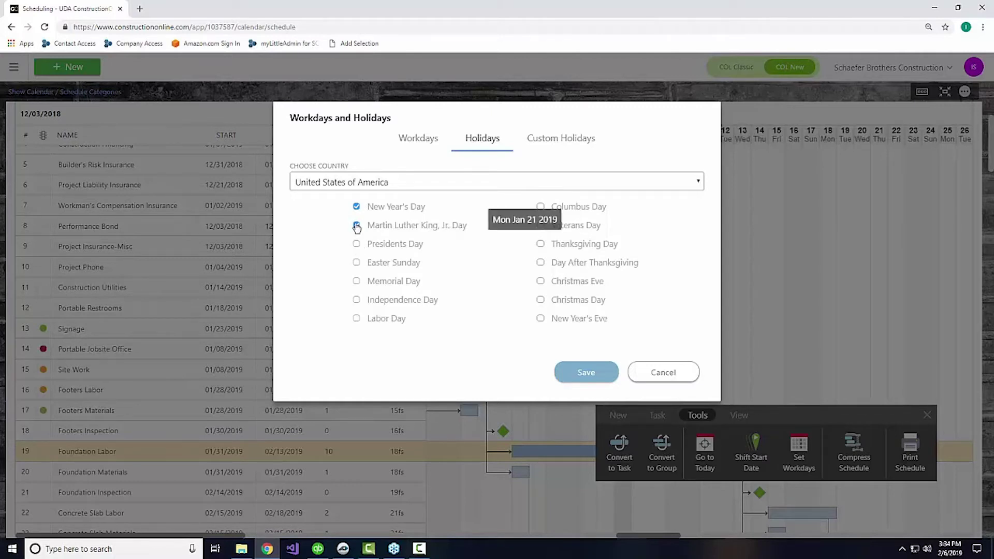
click(547, 145)
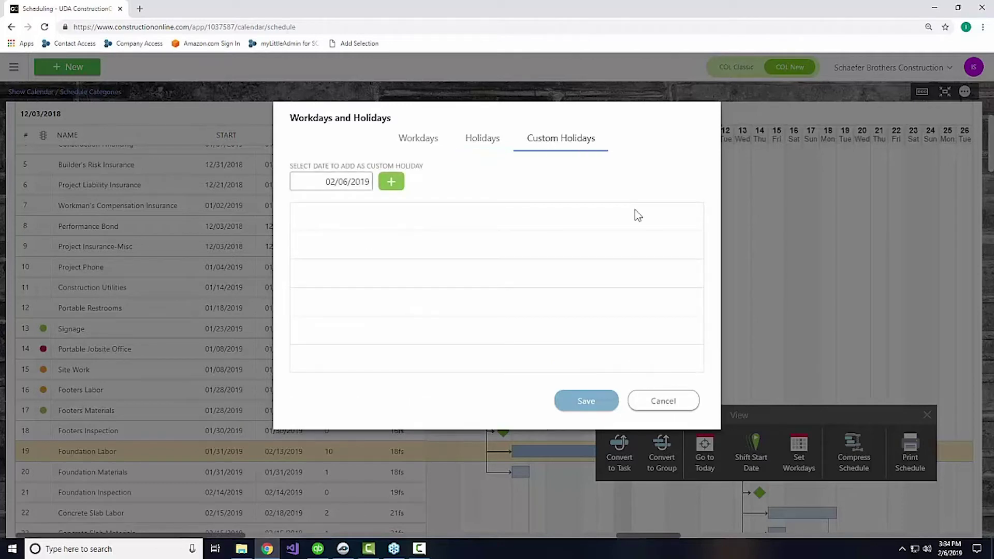
click(396, 189)
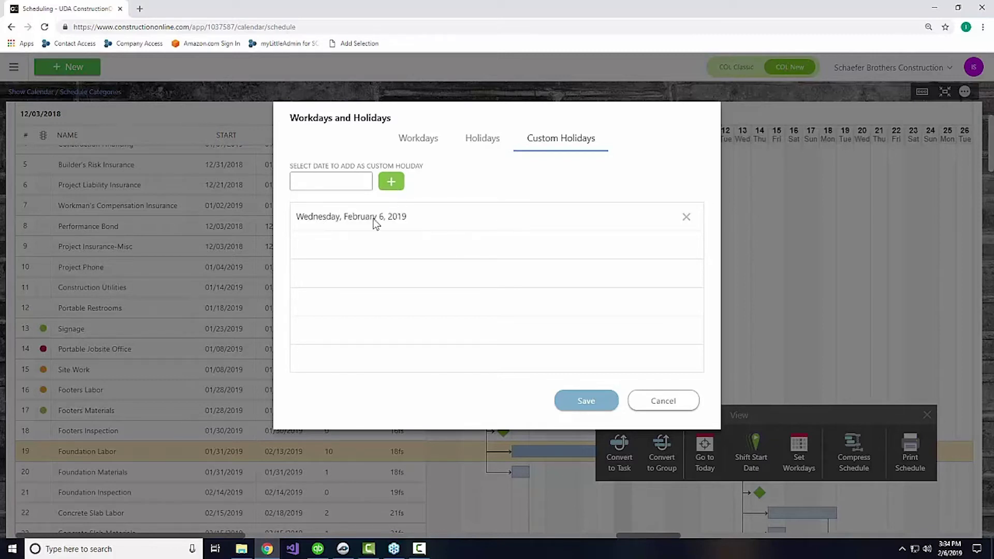
click(686, 217)
- Close the holiday settings unsaved and compress the schedule so tasks start earliest
click(664, 402)
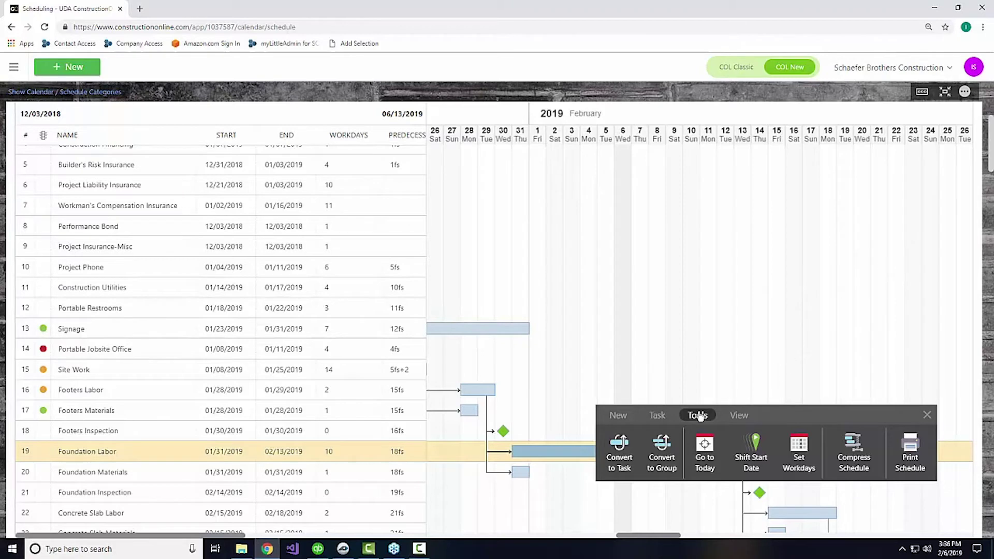
click(849, 464)
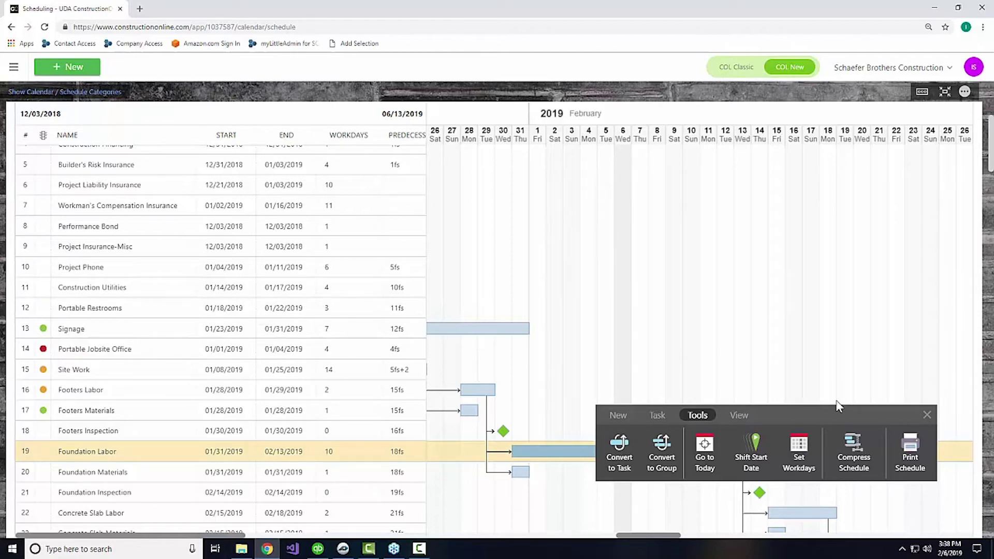
- Switch the Gantt chart to 2 Week View and scroll down to Foundation Labor (01/31–02/13/2019)
click(729, 418)
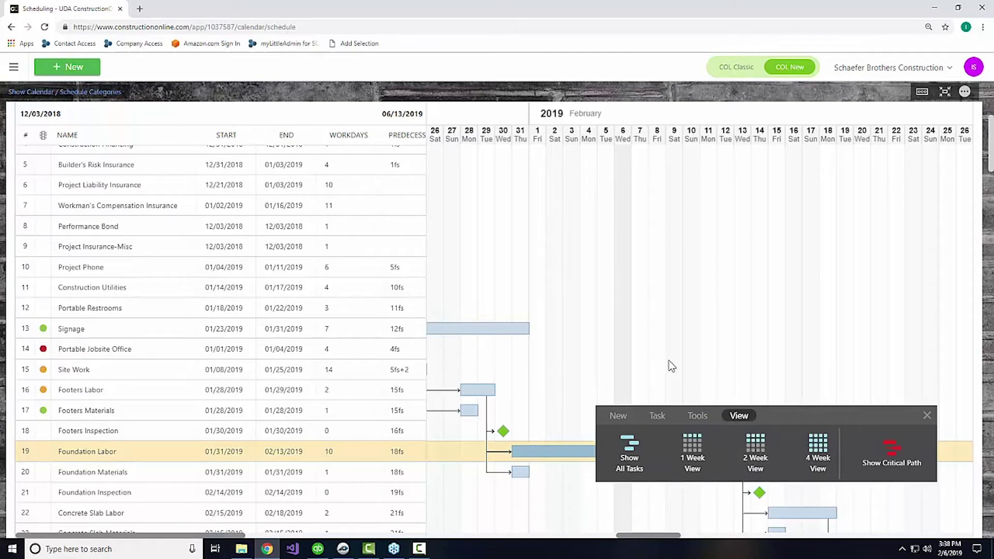
click(772, 454)
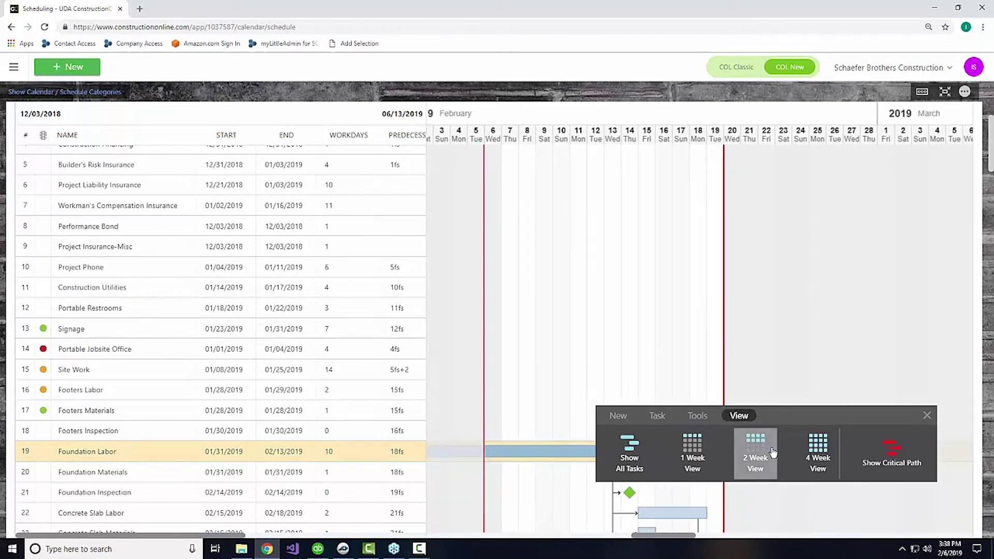
drag(802, 417, 866, 488)
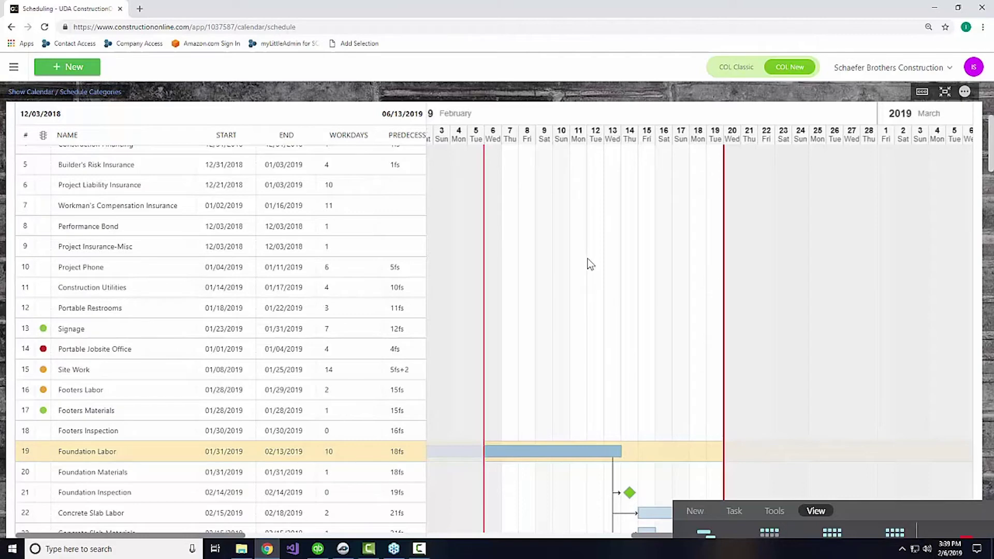
scroll(589, 264, down, 5)
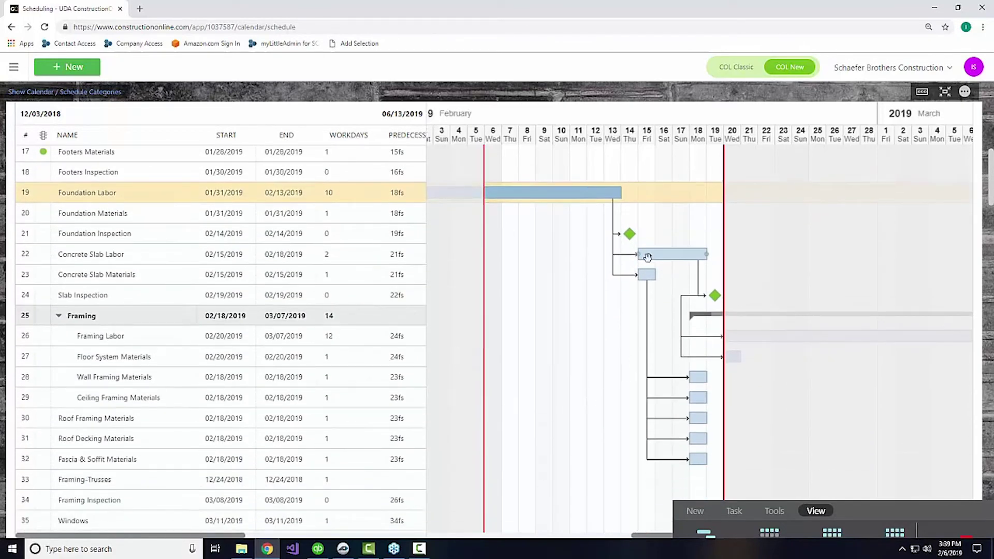
- Show all tasks across the timeline and highlight the critical path in red
click(864, 512)
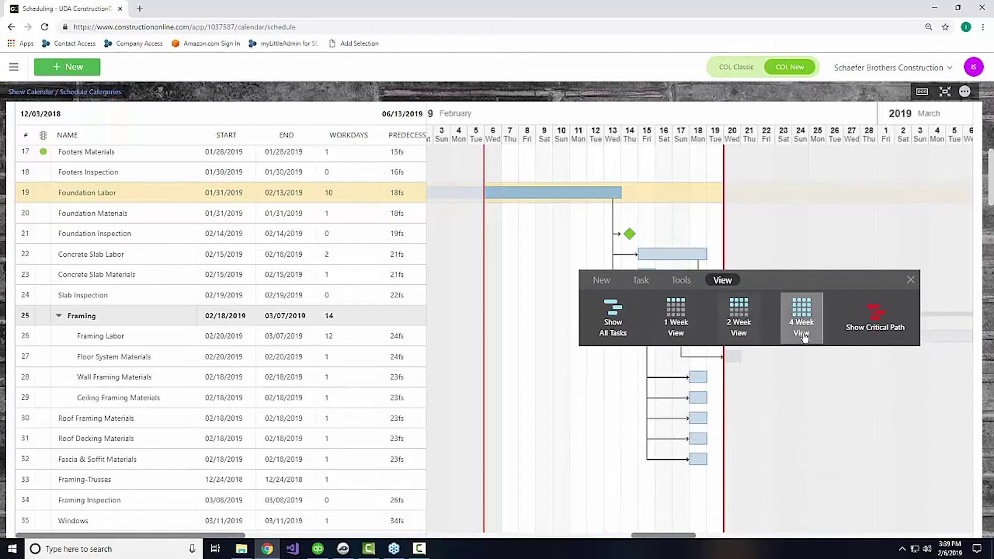
click(617, 337)
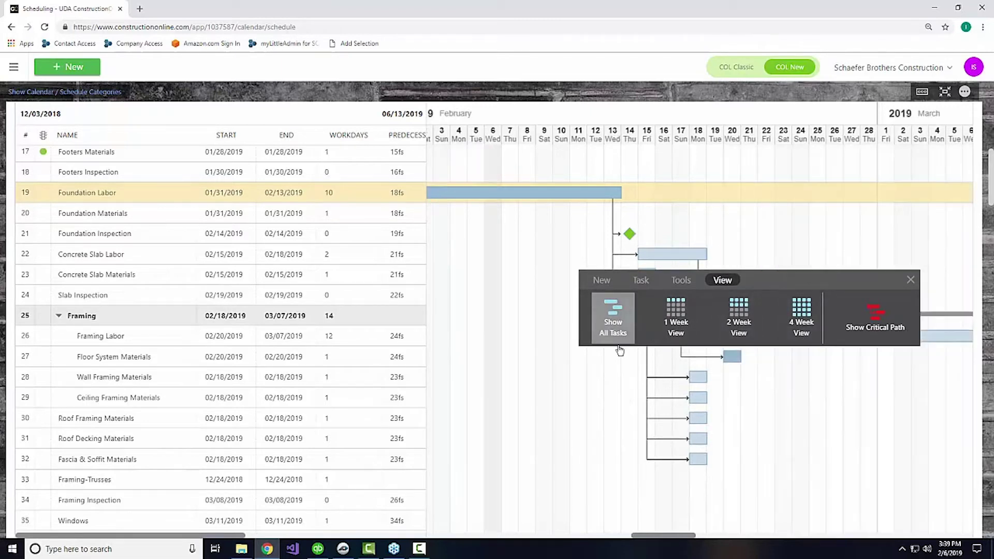
click(886, 317)
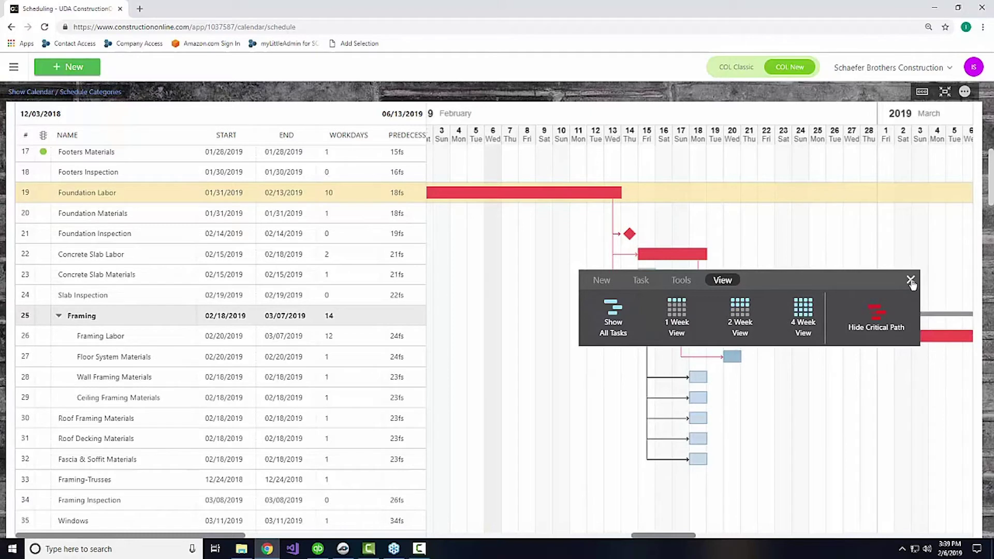
click(911, 280)
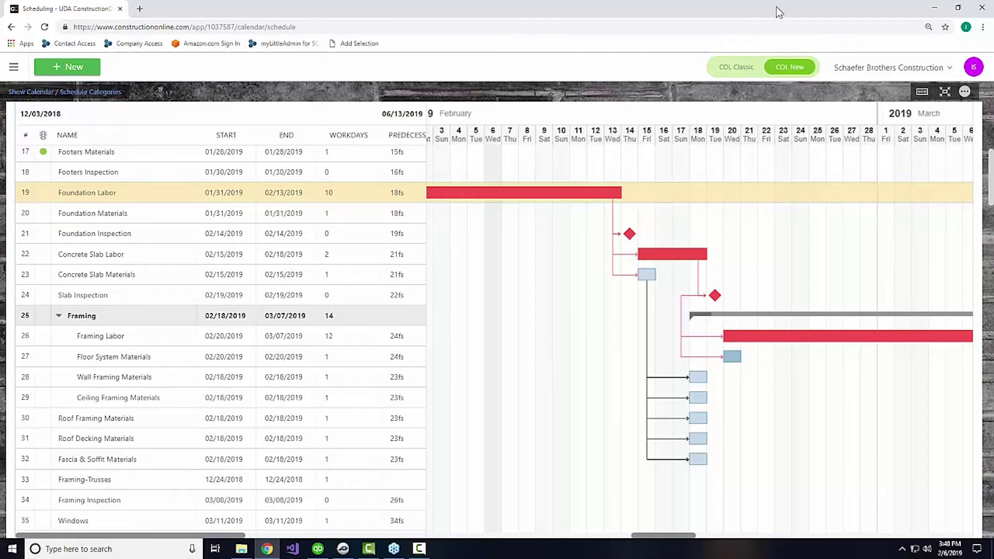
- Exit full-screen schedule view and return to the top of the Lot 1 - Creekwood Country Estates page
click(945, 93)
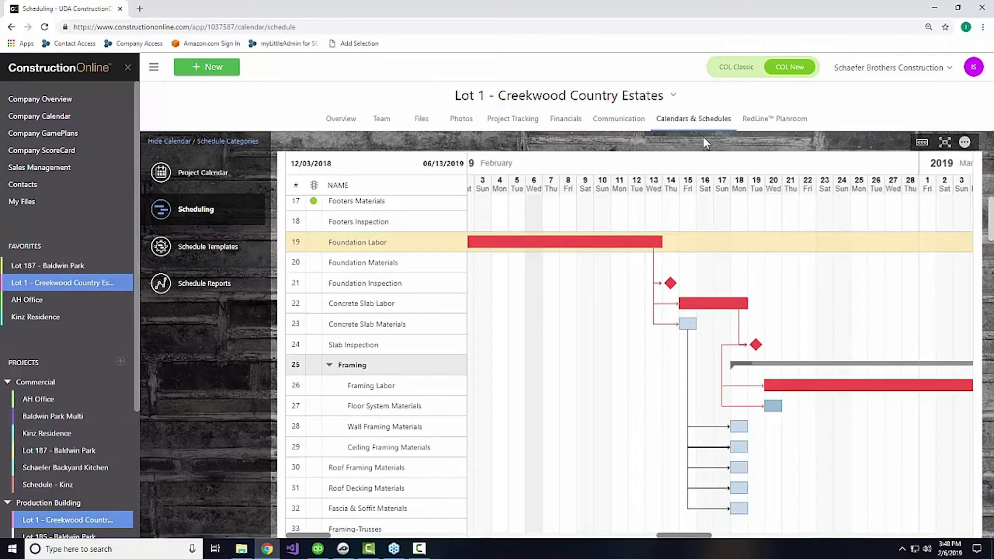
click(966, 142)
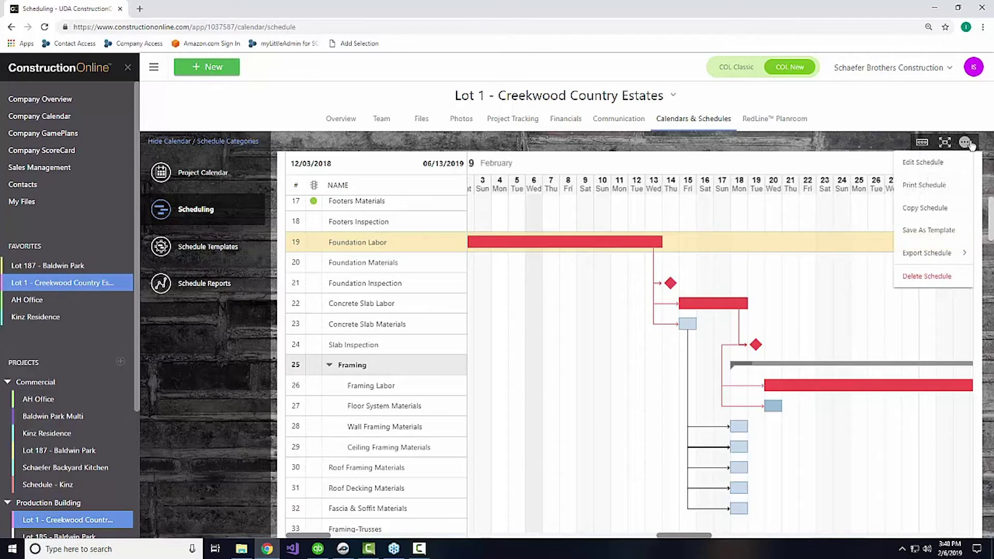
click(818, 170)
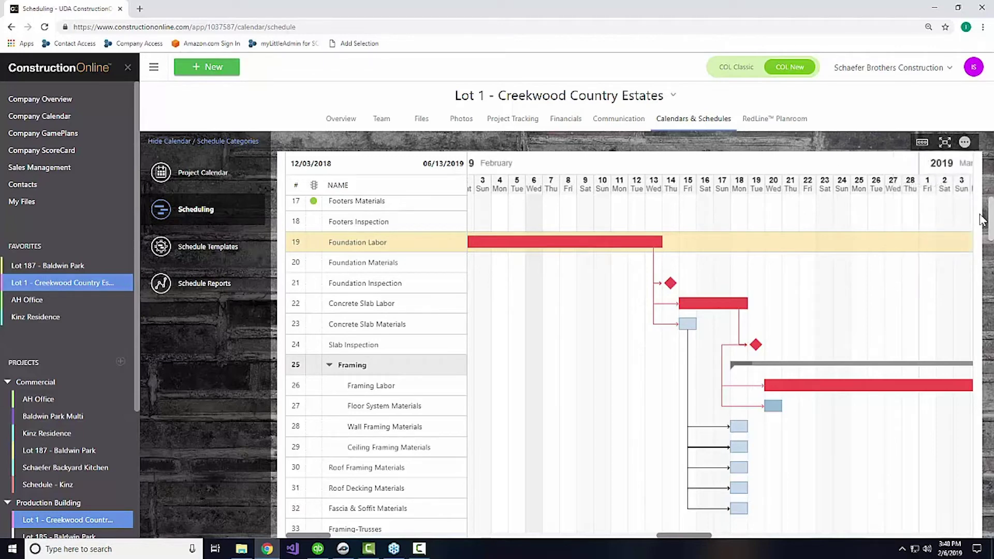
scroll(987, 220, up, 5)
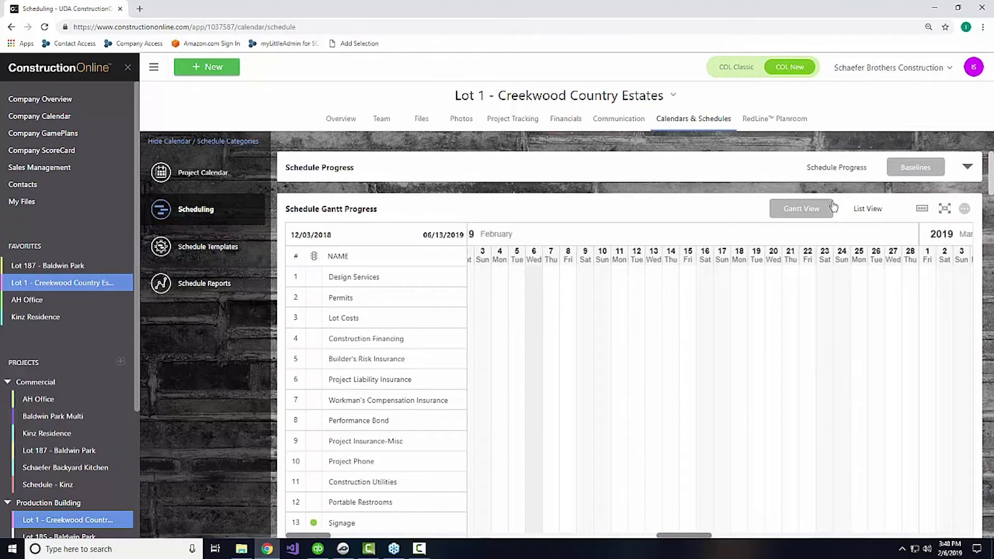
- Expand Schedule Progress to show 48/139 workdays elapsed and 9/152 tasks completed
click(967, 166)
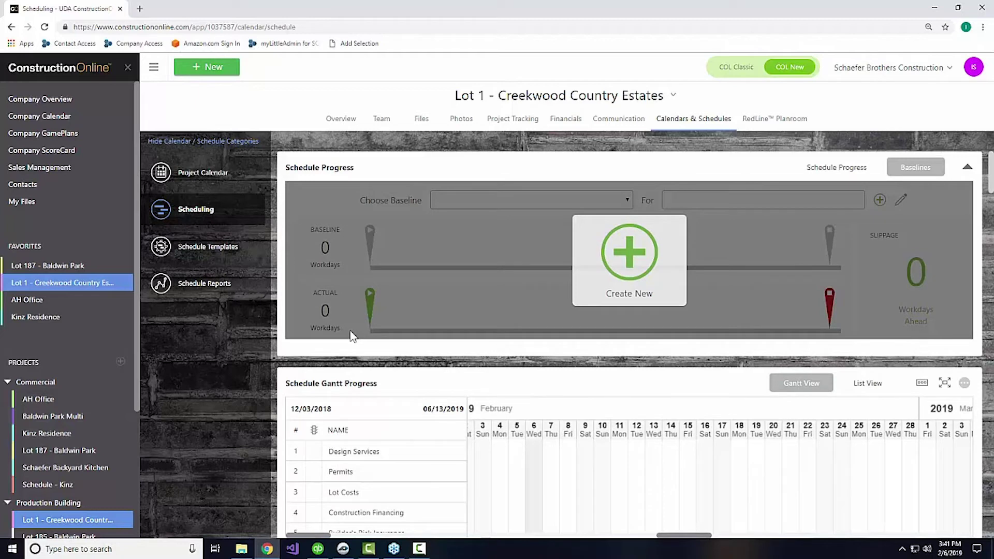
click(808, 175)
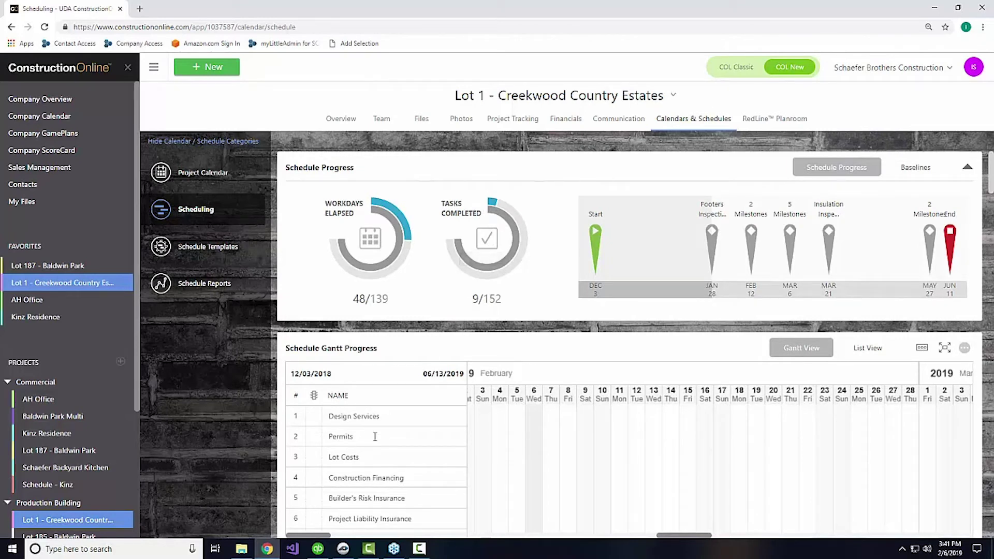
right_click(365, 416)
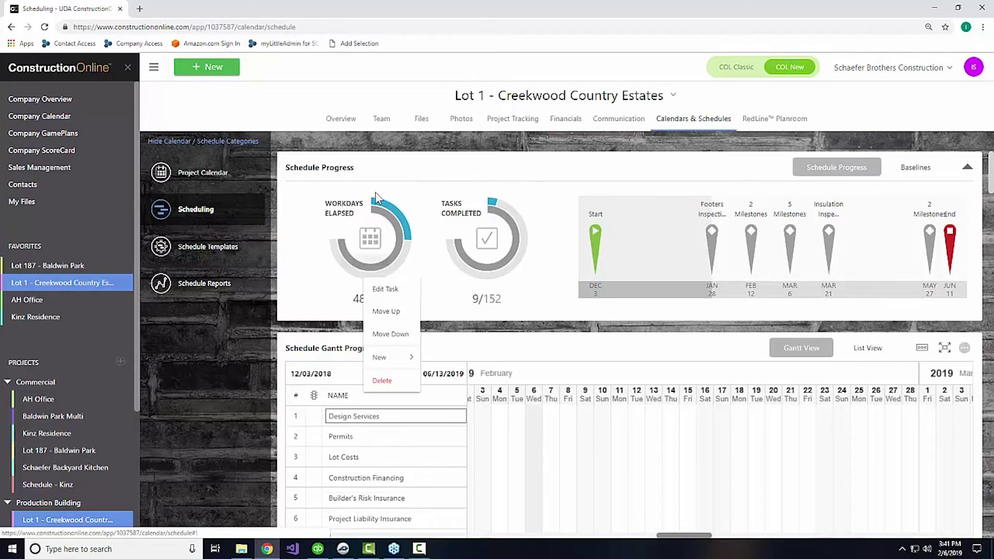
click(293, 274)
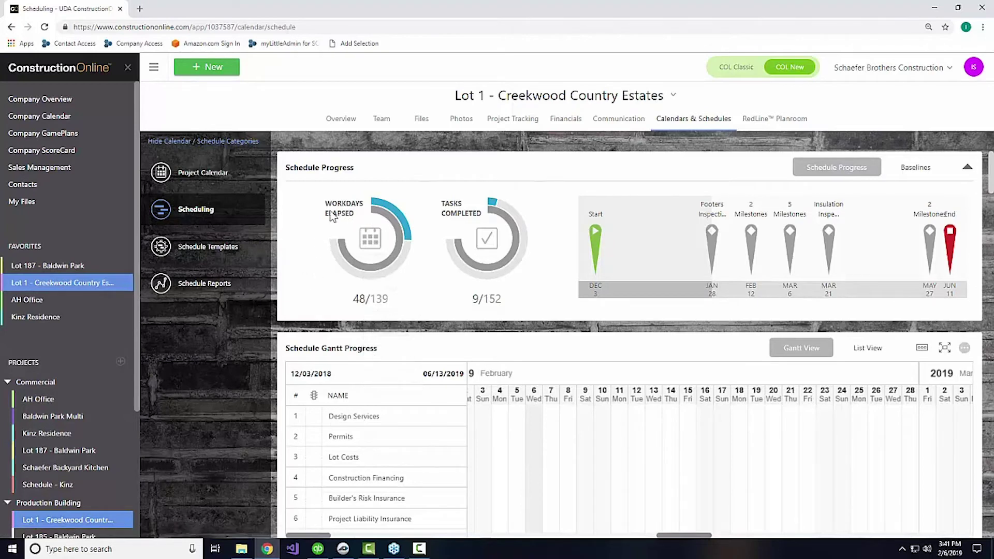
mouse_move(398, 228)
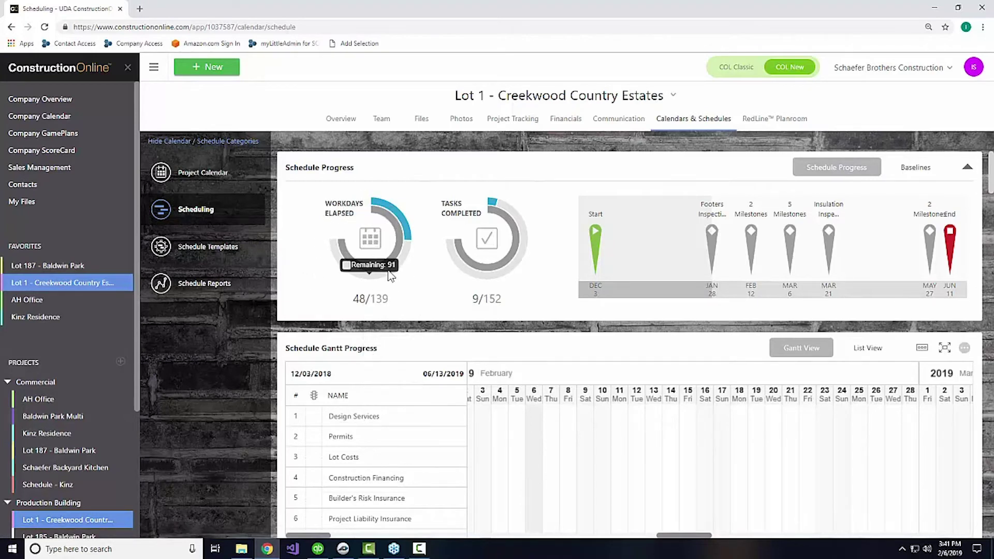
mouse_move(516, 222)
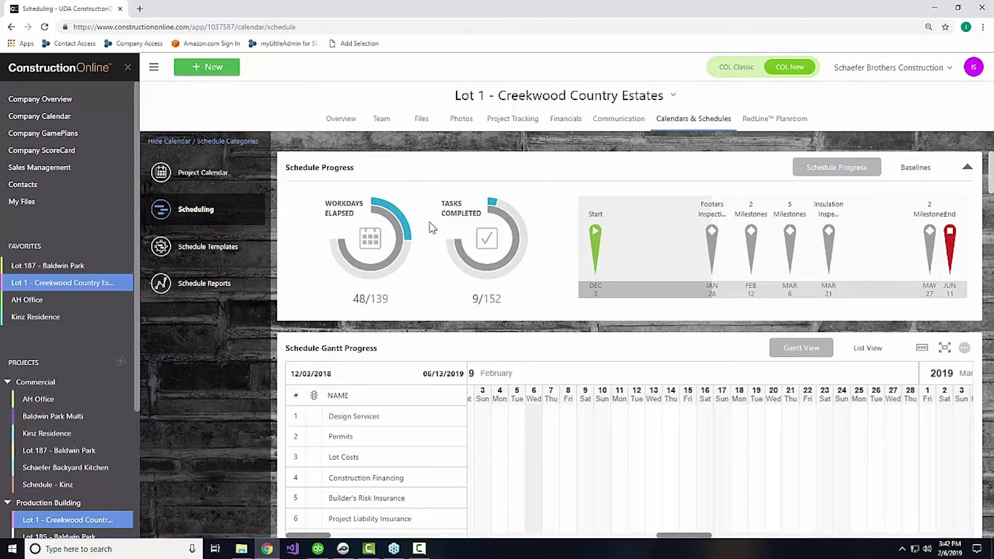
- Create a baseline labelled 'Initial Start' for the entire schedule
click(914, 168)
click(636, 275)
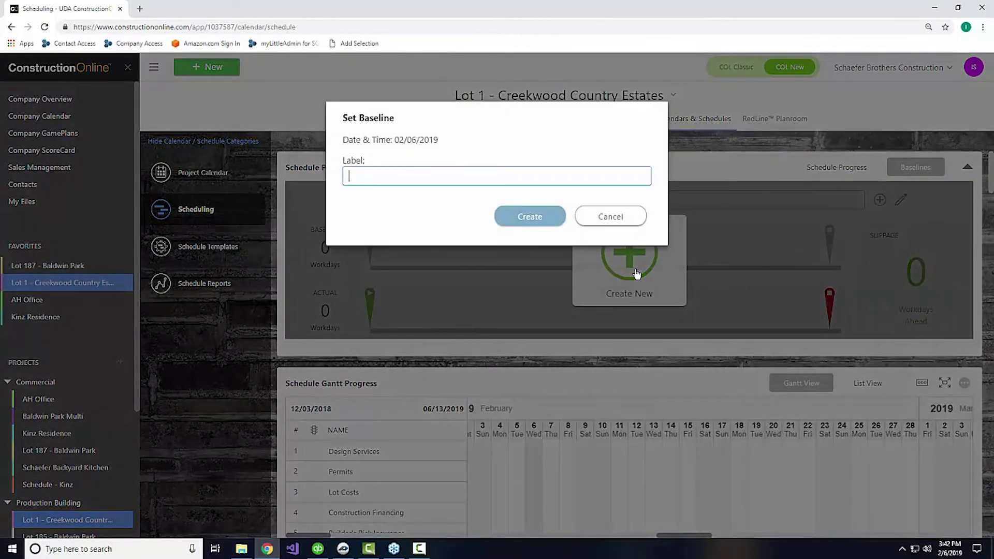
text(Initial Start)
click(537, 221)
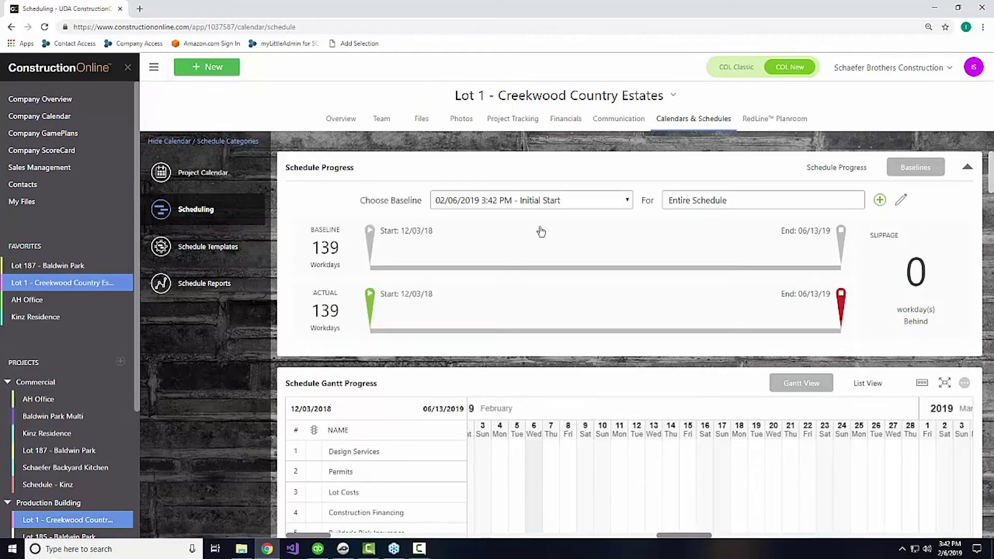
- Lengthen the Permits Gantt bar so it ends Tuesday, January 15
scroll(664, 483, down, 4)
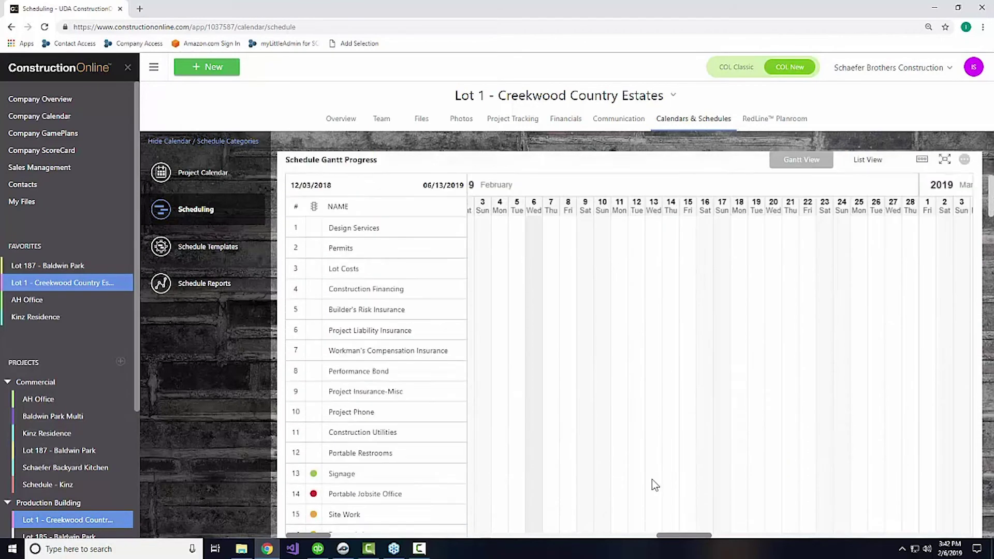
scroll(653, 480, down, 3)
scroll(440, 362, up, 5)
click(350, 420)
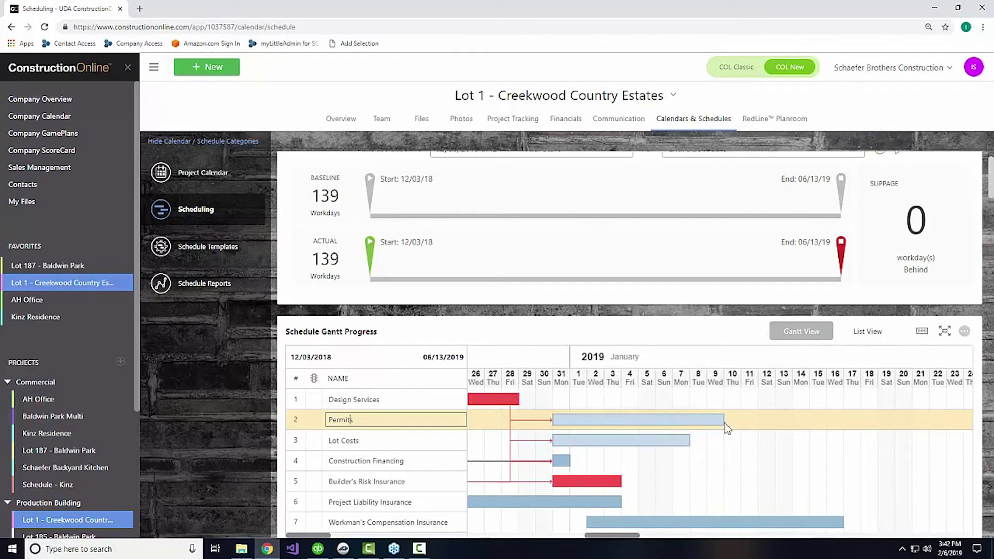
drag(725, 419, 824, 423)
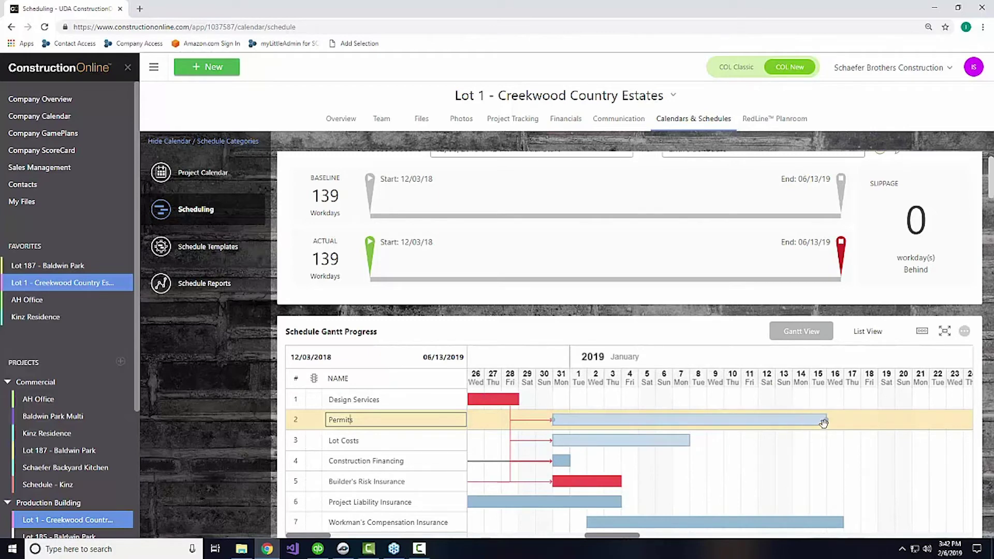
click(832, 460)
- Show slippage for Permits: 8 baseline versus 12 actual workdays, 4 behind
scroll(839, 463, up, 1)
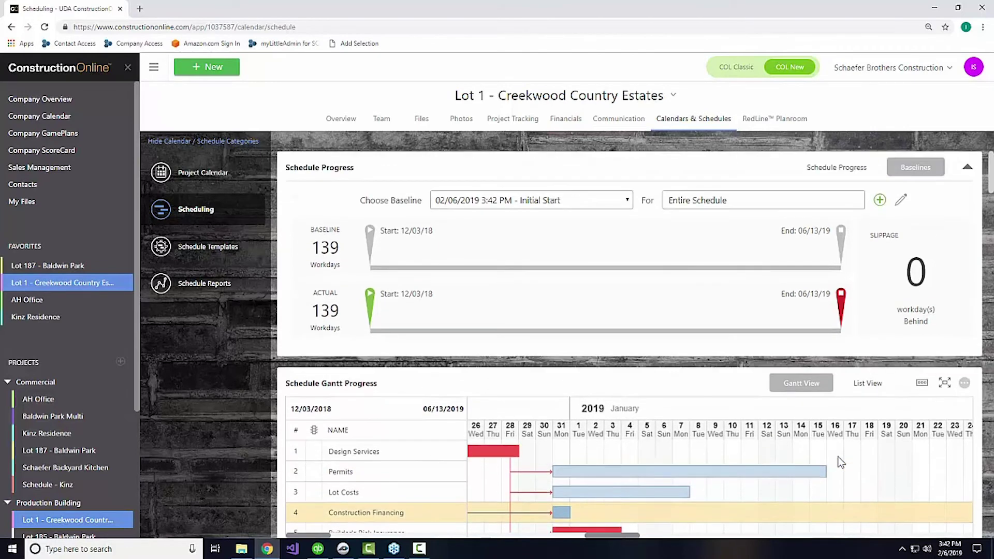
click(836, 201)
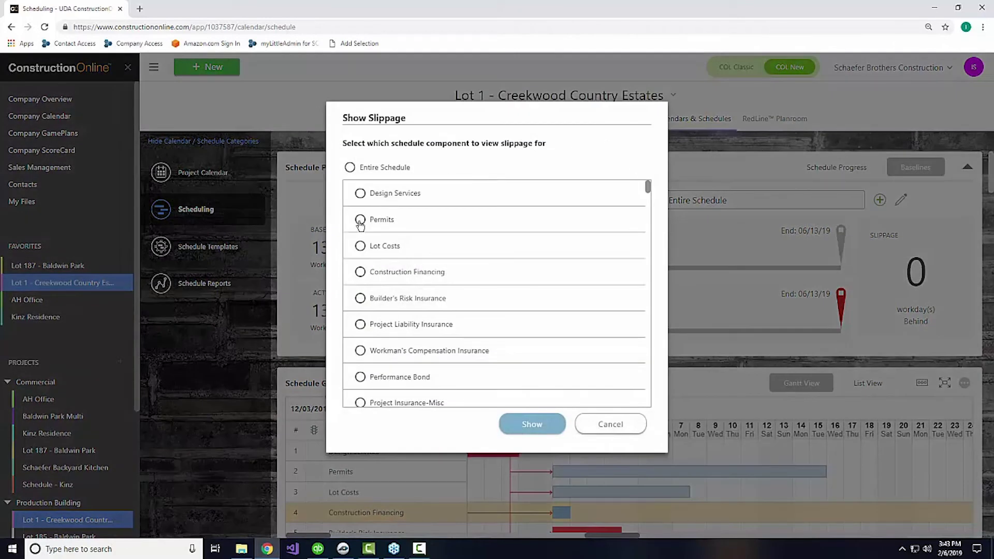
click(360, 220)
click(526, 424)
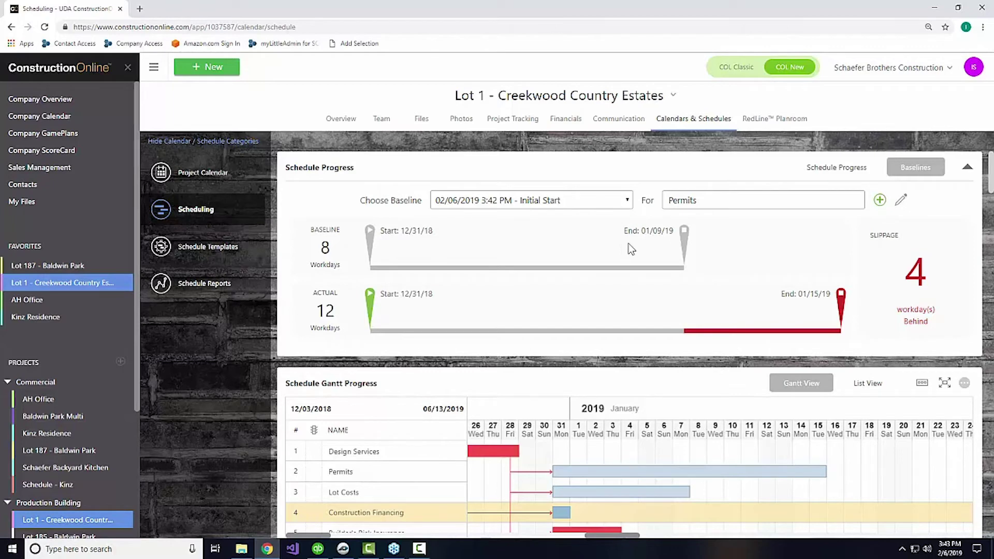
- Show the baseline slippage for the Framing component
click(740, 199)
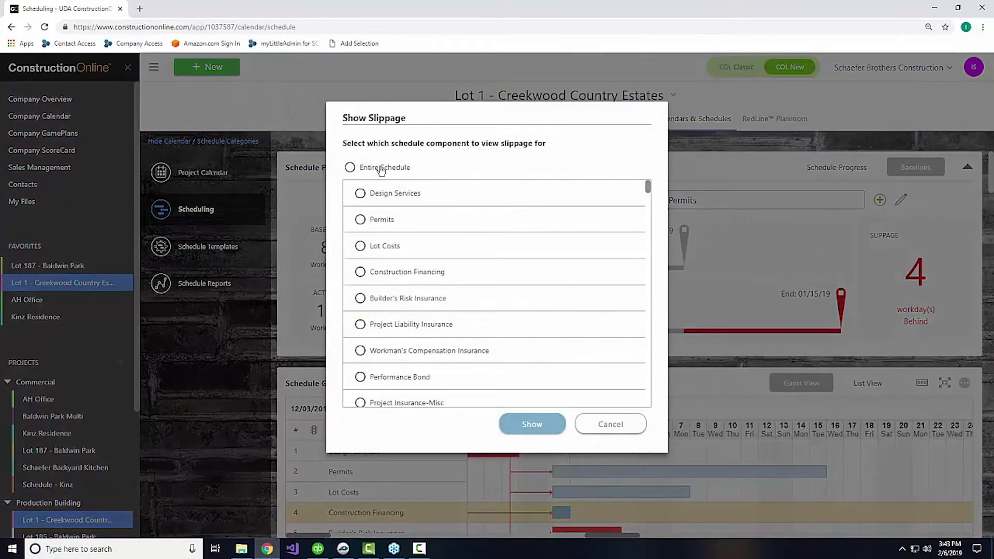
scroll(419, 252, down, 8)
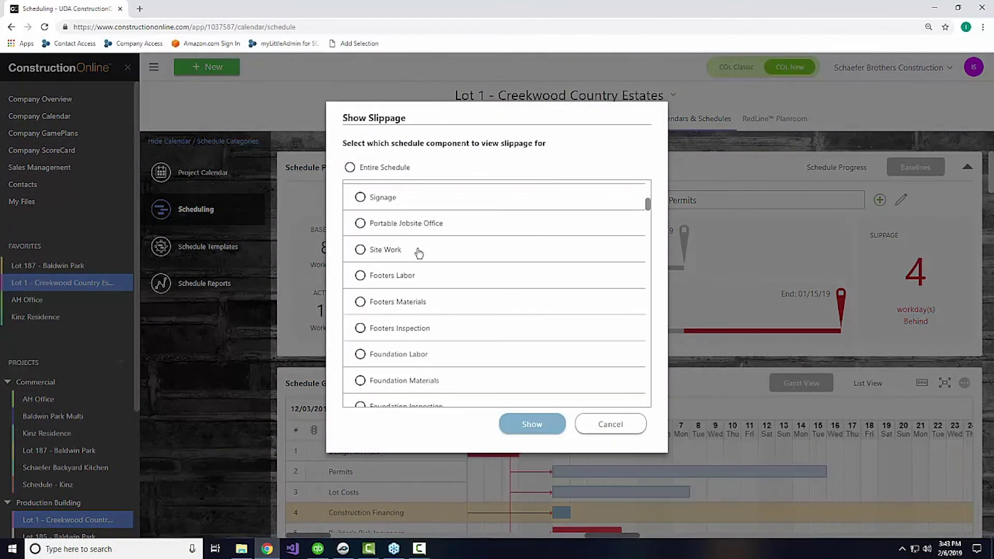
scroll(413, 253, down, 4)
scroll(413, 252, up, 2)
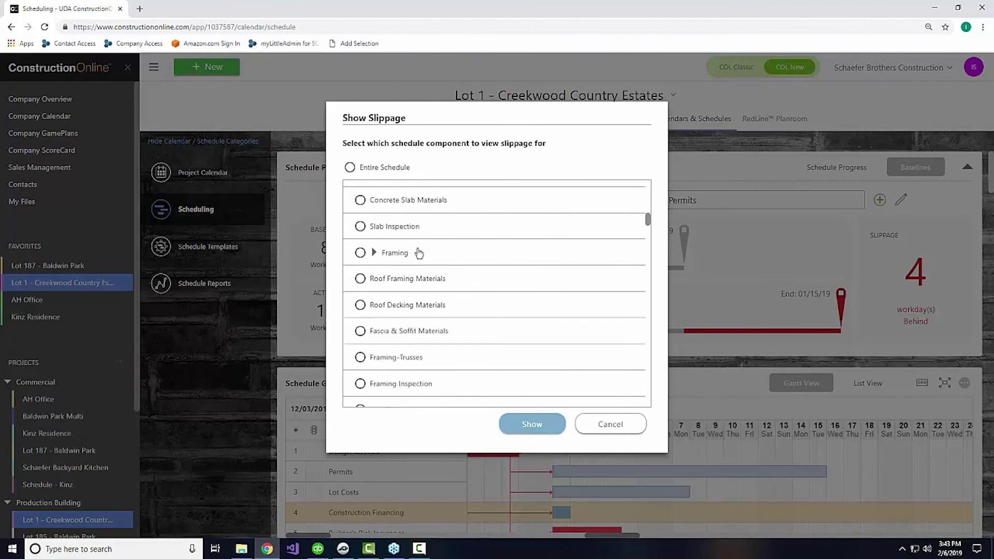
click(361, 253)
click(549, 428)
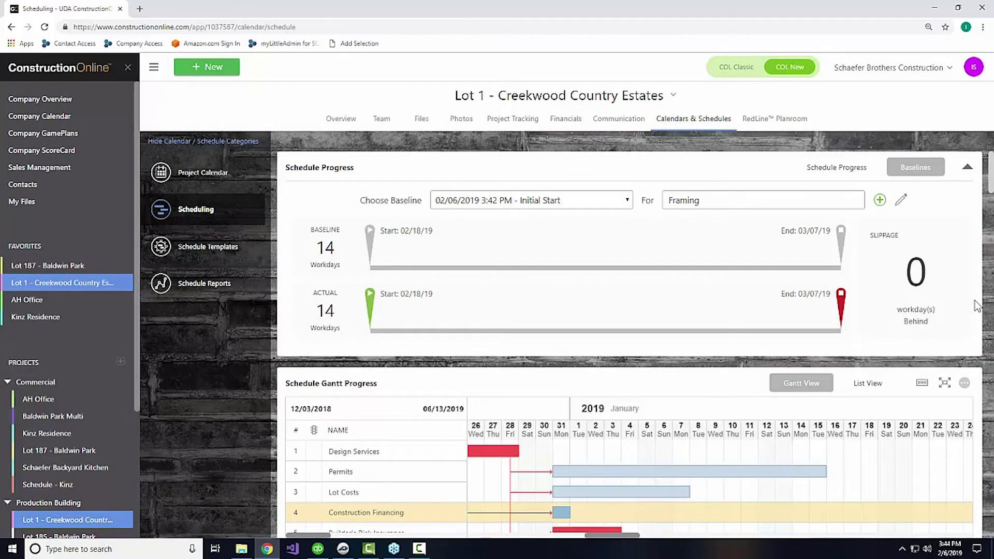
- Switch slippage back to the Entire Schedule: 139 baseline and actual workdays, 0 behind
click(758, 198)
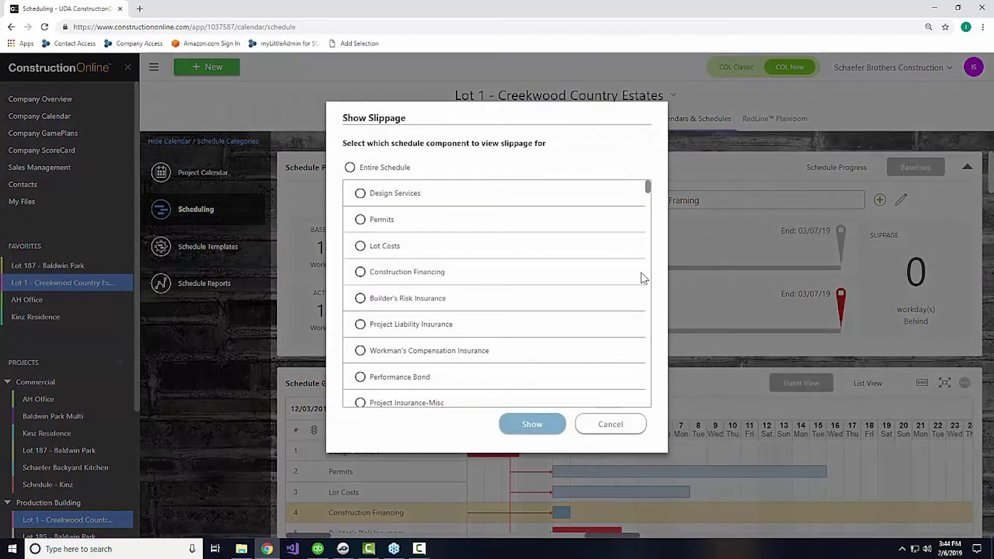
click(350, 168)
click(530, 422)
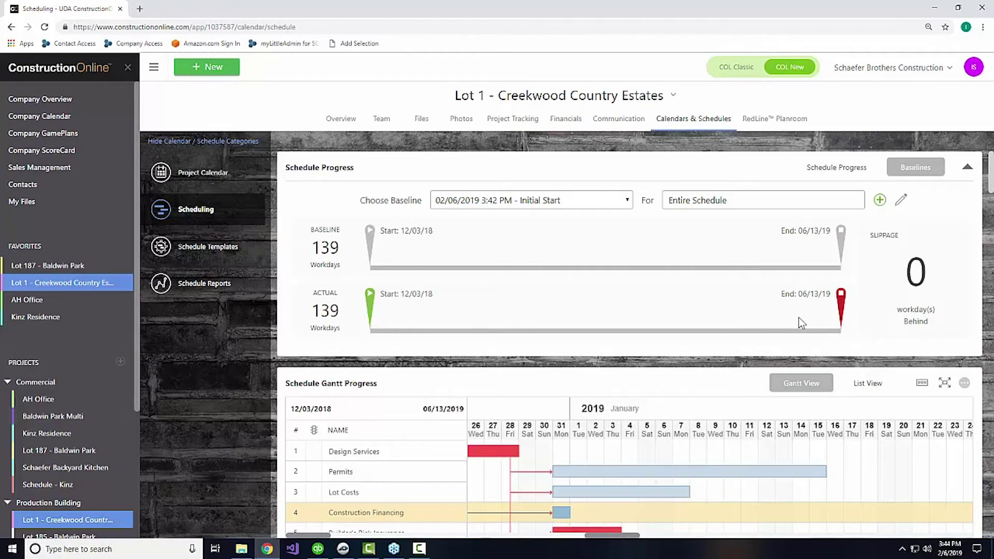
- Create a second baseline labelled 'Bad Weather Delays'
click(625, 202)
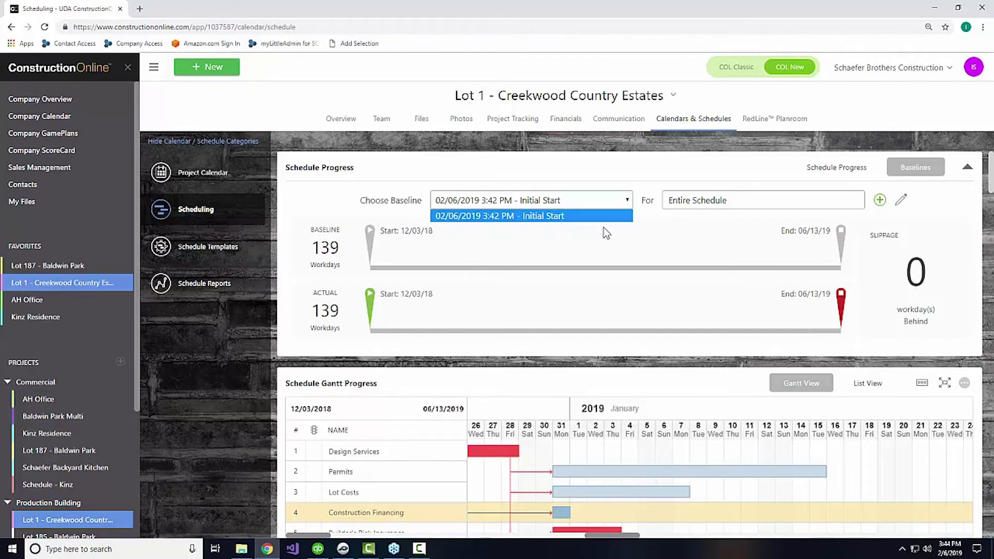
click(881, 200)
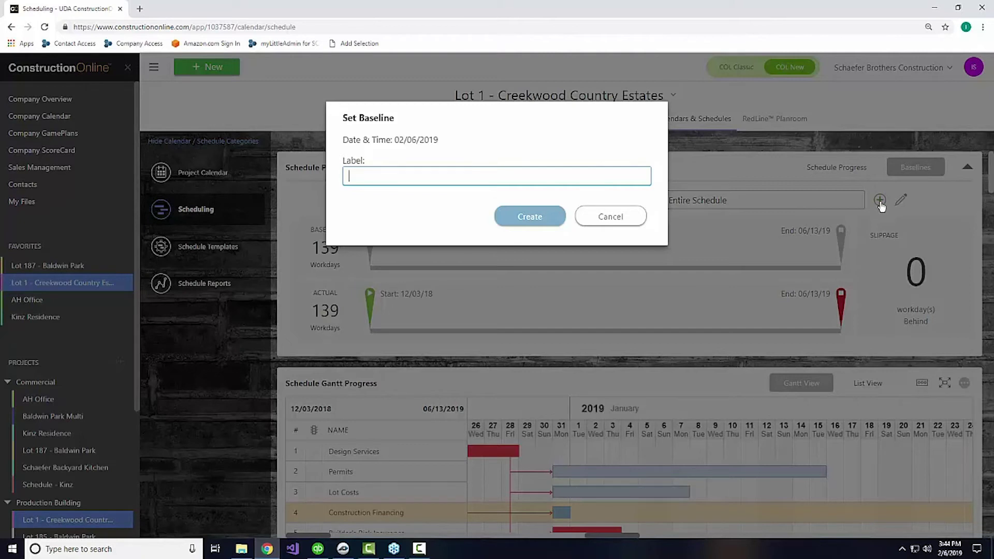
text(Bad Weather Dealys)
key(BackSpace)
key(BackSpace)
text(la)
click(516, 211)
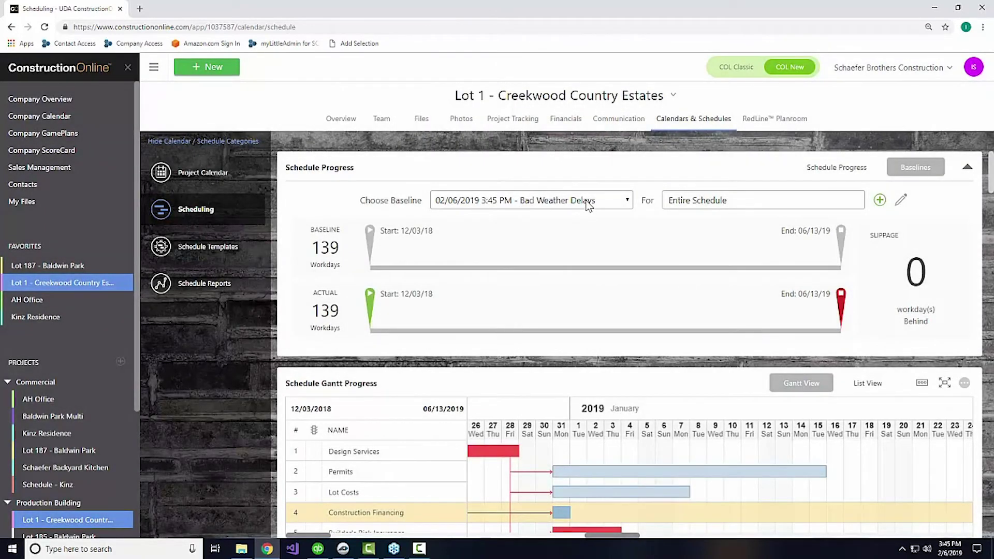
- Extend Builder's Risk Insurance to about Fri 18 and compare against Initial Start: 148 vs 139 workdays
scroll(654, 287, down, 1)
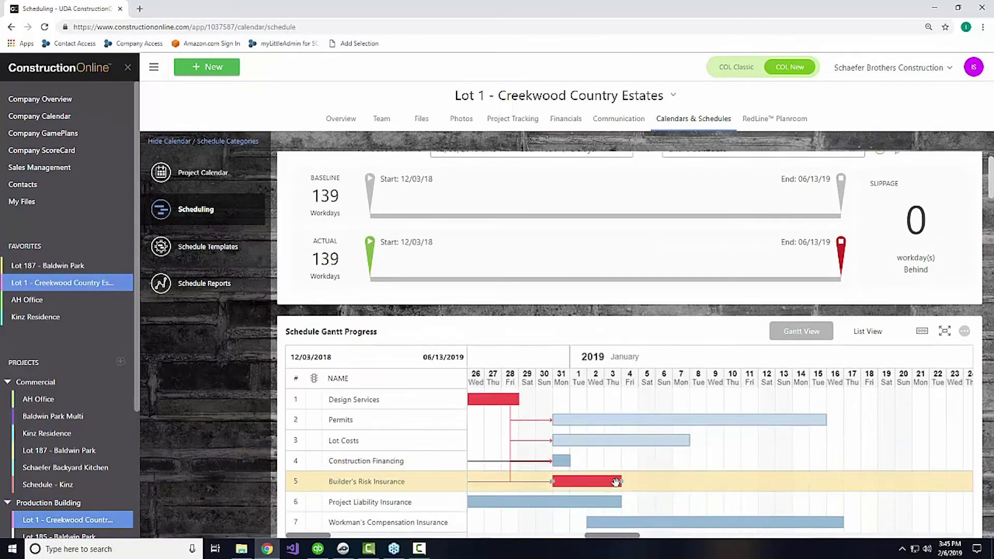
drag(616, 482, 634, 484)
drag(725, 486, 868, 461)
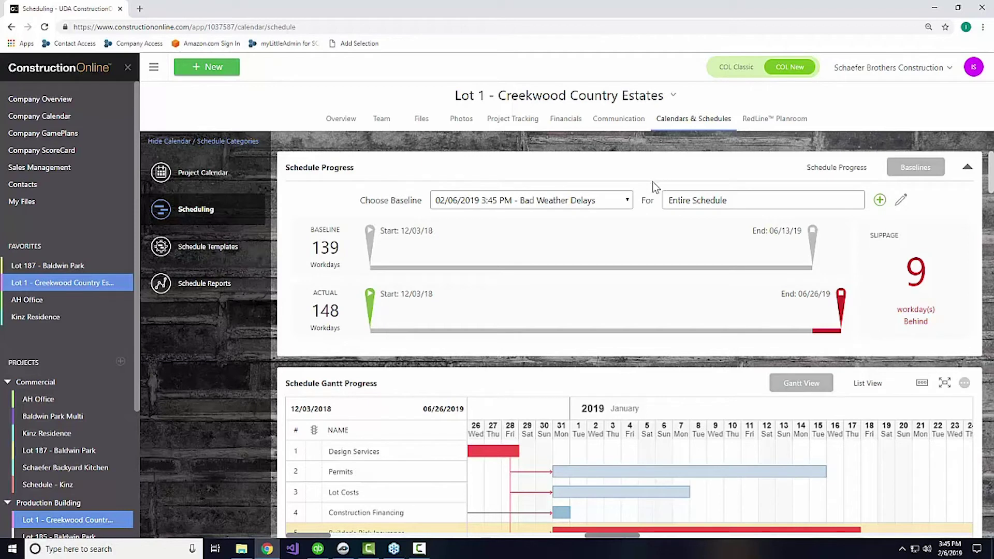
click(628, 201)
click(614, 214)
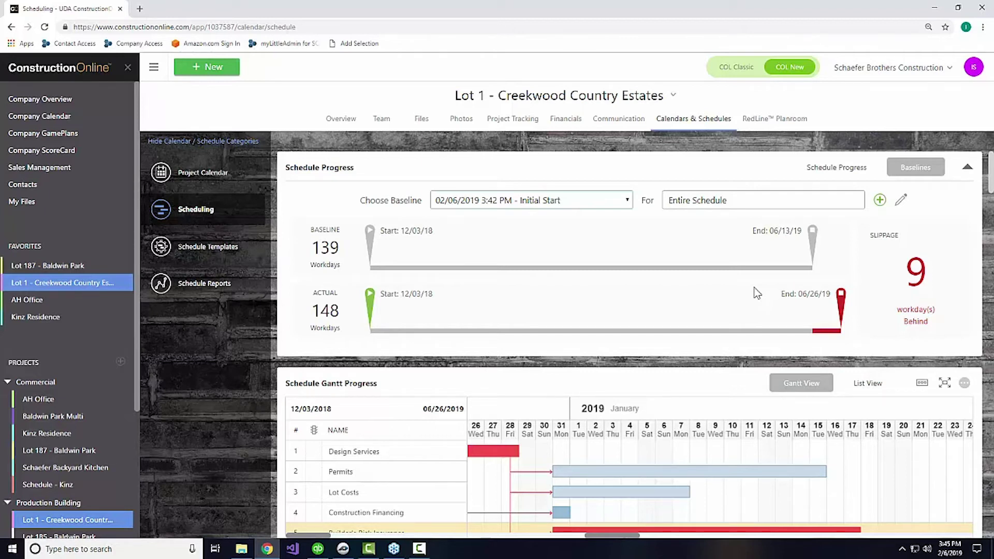
click(628, 202)
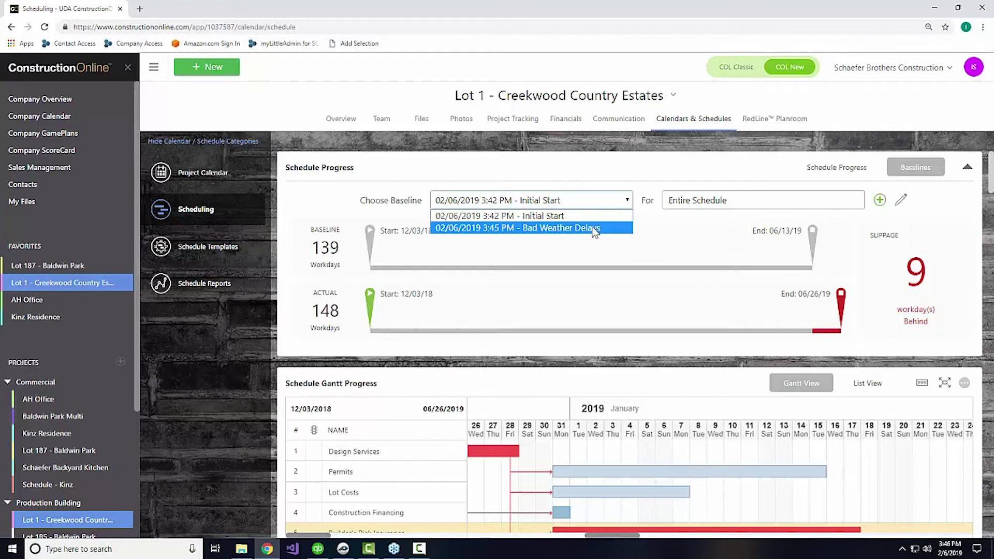
scroll(635, 296, down, 1)
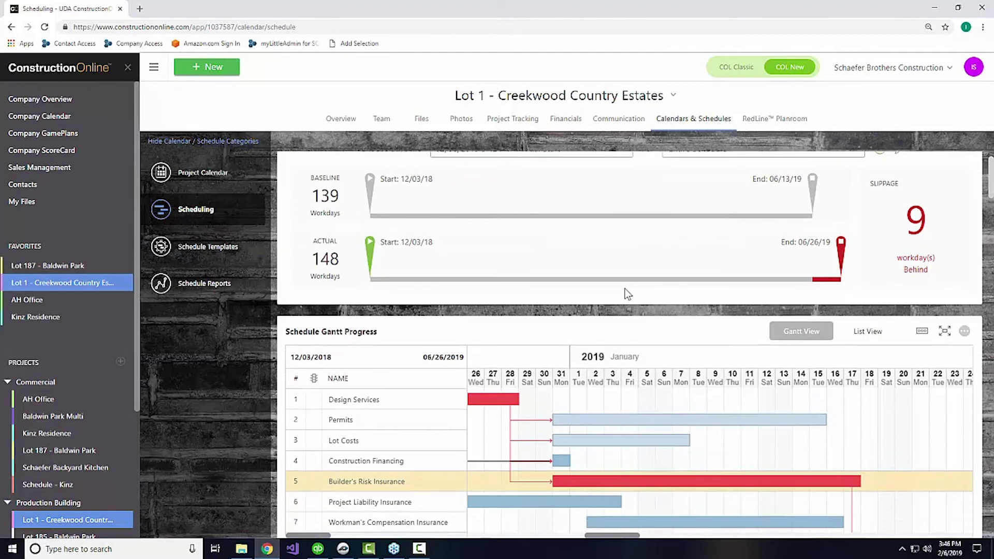
- Open the Permits task details, check its Resources list without assigning anyone, then view Reminders
right_click(371, 420)
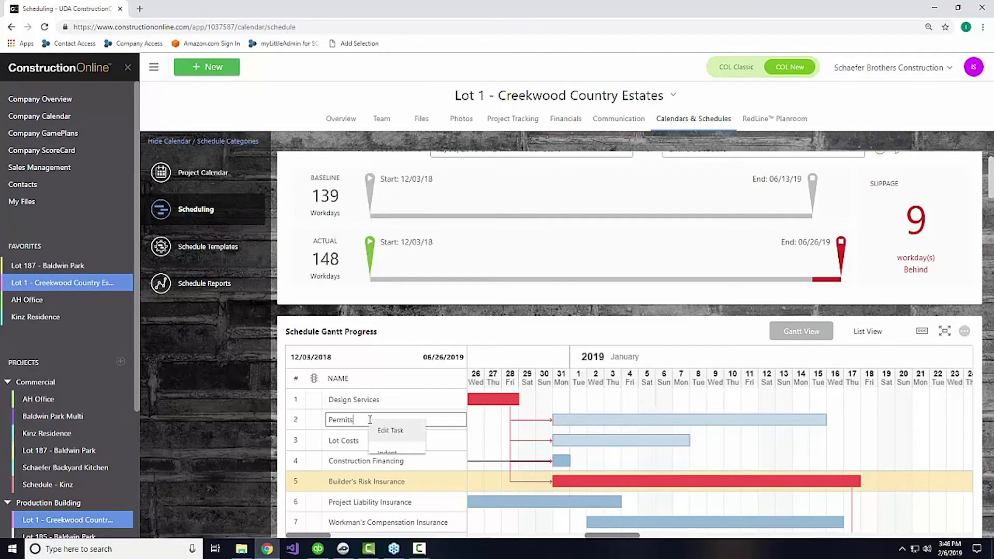
click(397, 435)
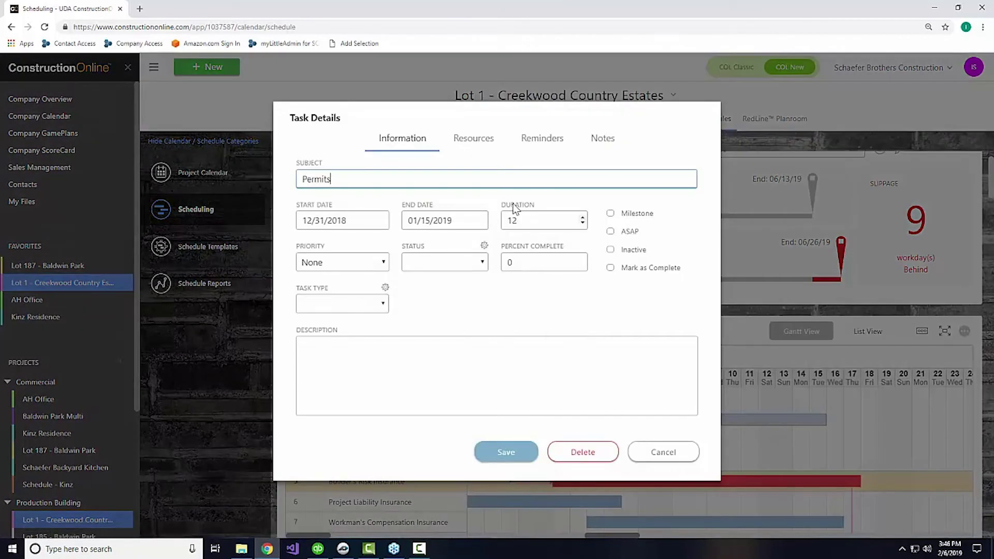
click(476, 140)
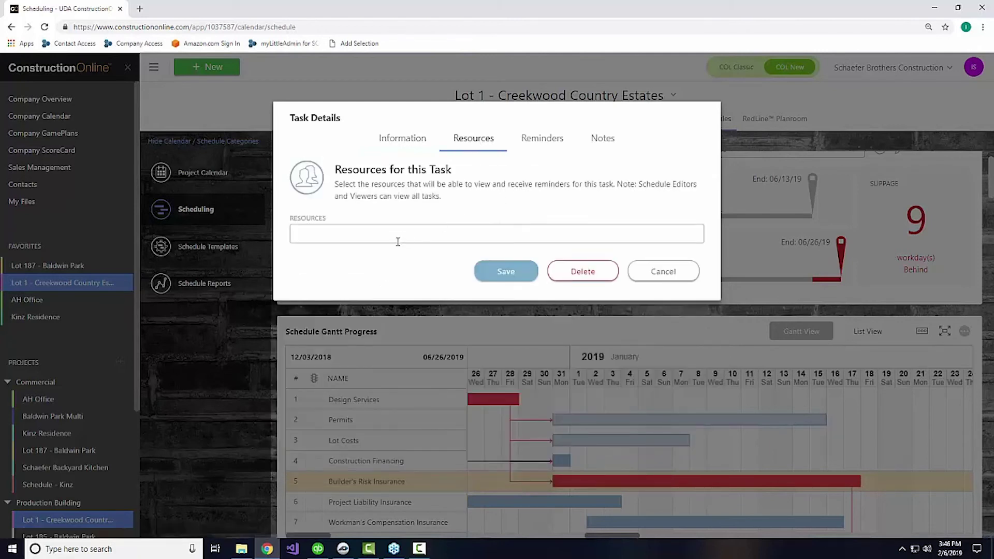
click(341, 239)
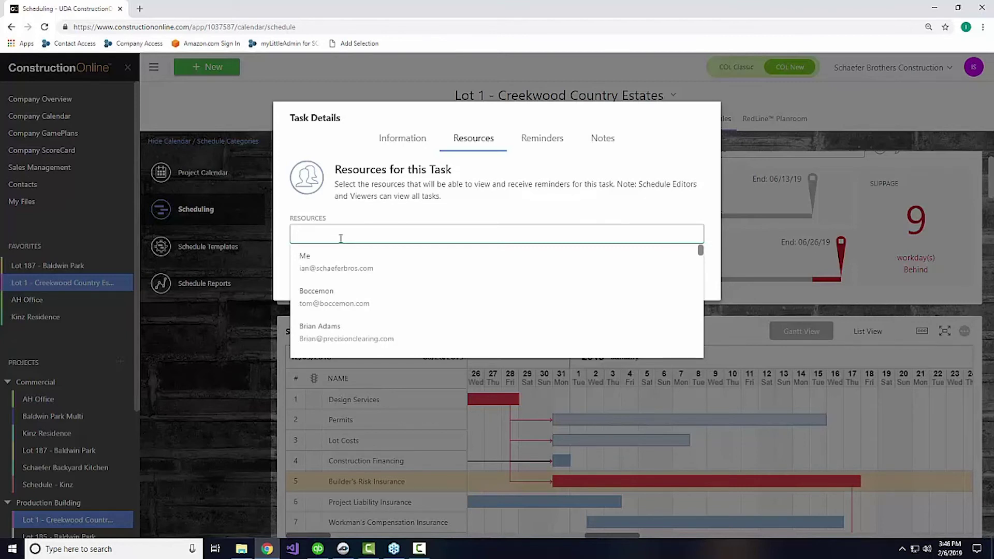
click(514, 203)
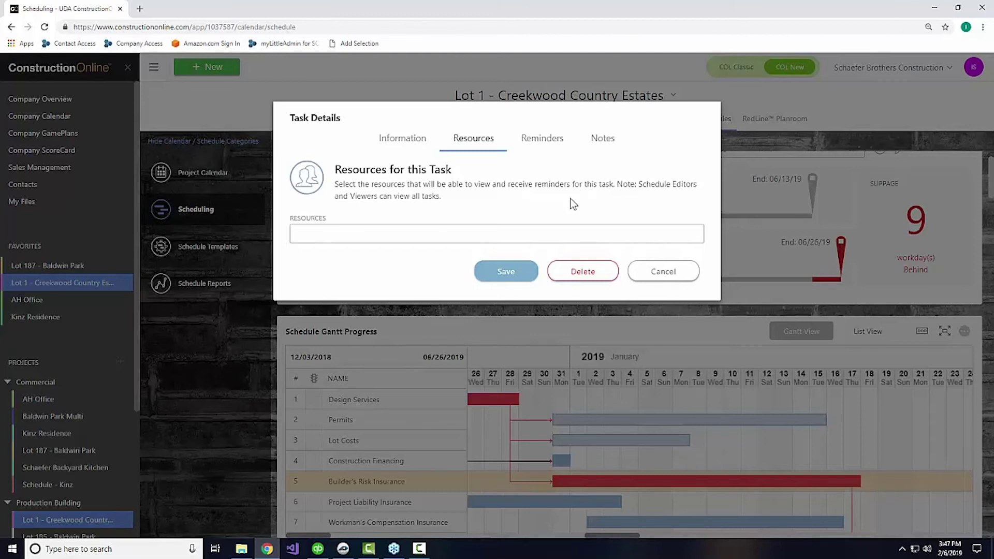
click(547, 149)
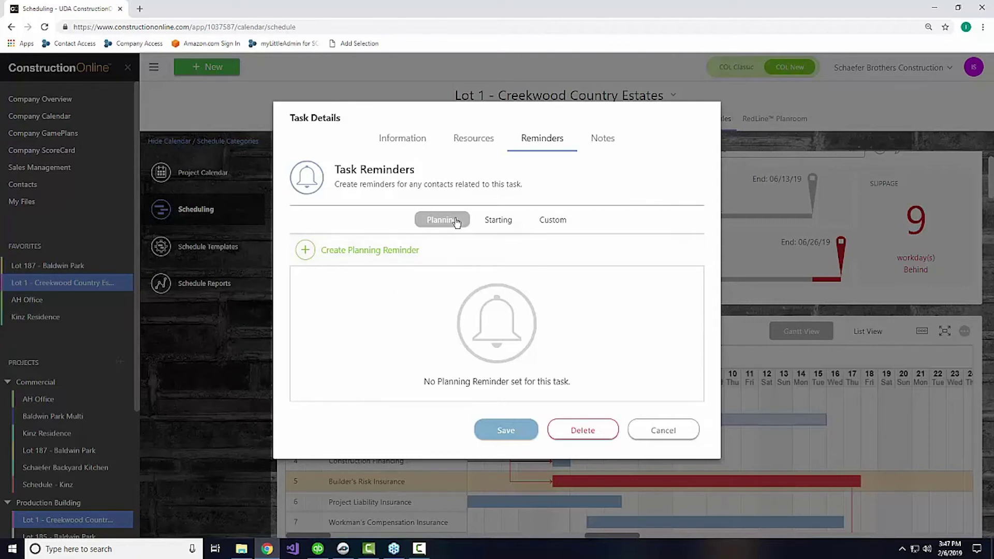
- Look through the Permits planning, starting and custom reminders, then cancel Task Details unsaved
click(380, 252)
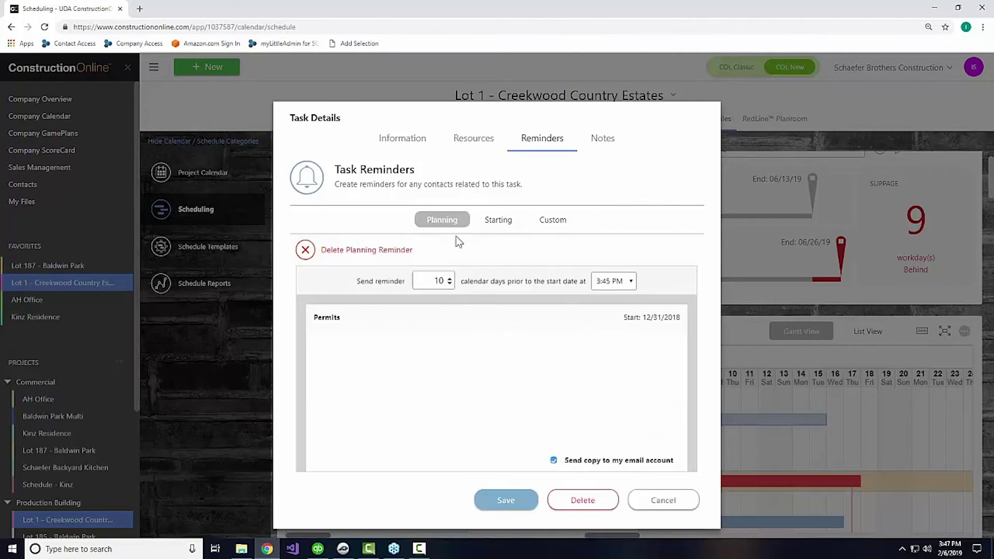
click(499, 222)
click(390, 254)
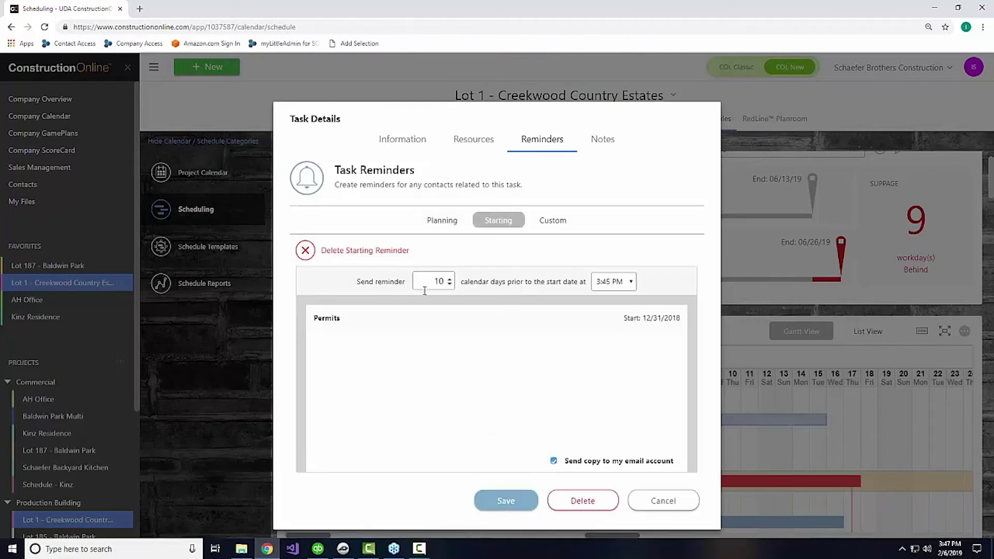
click(559, 224)
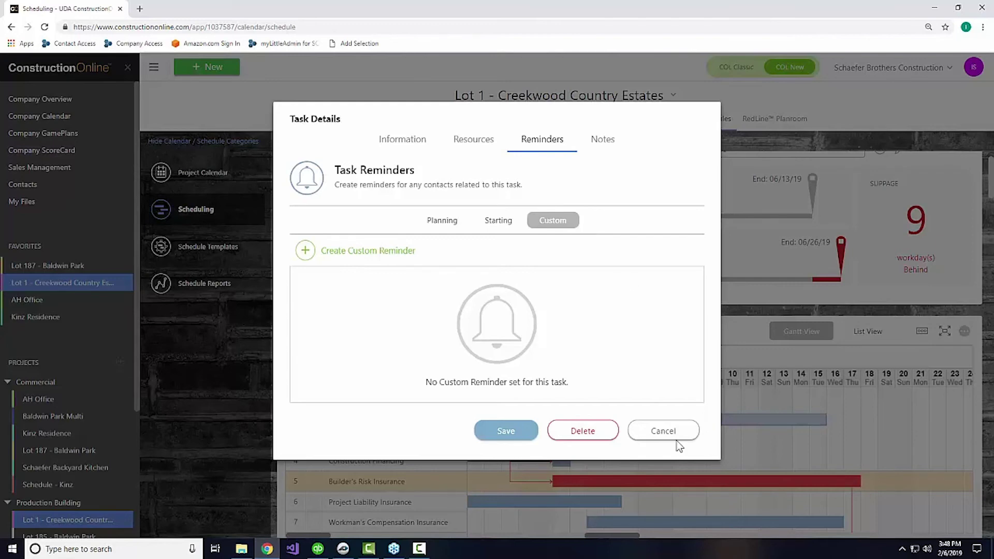
click(665, 429)
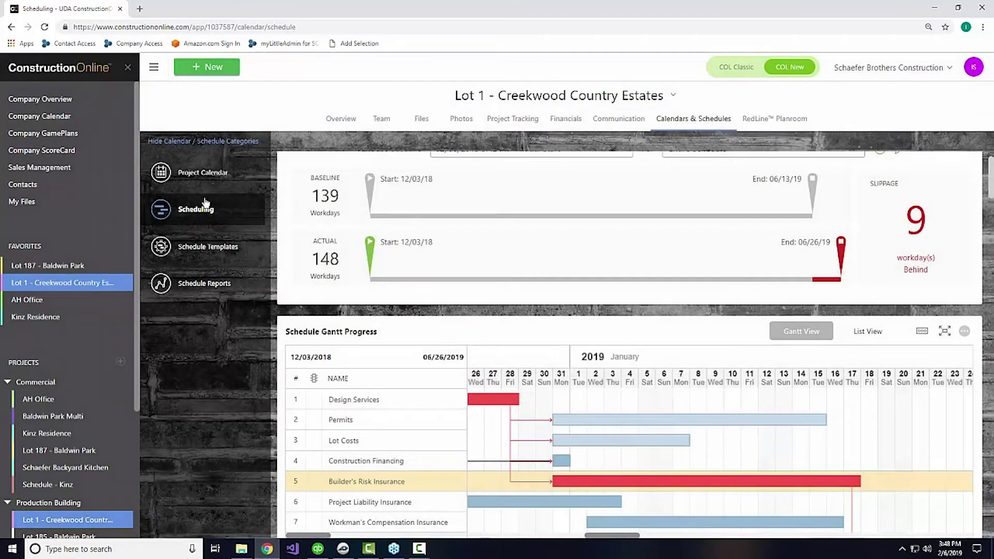
click(195, 173)
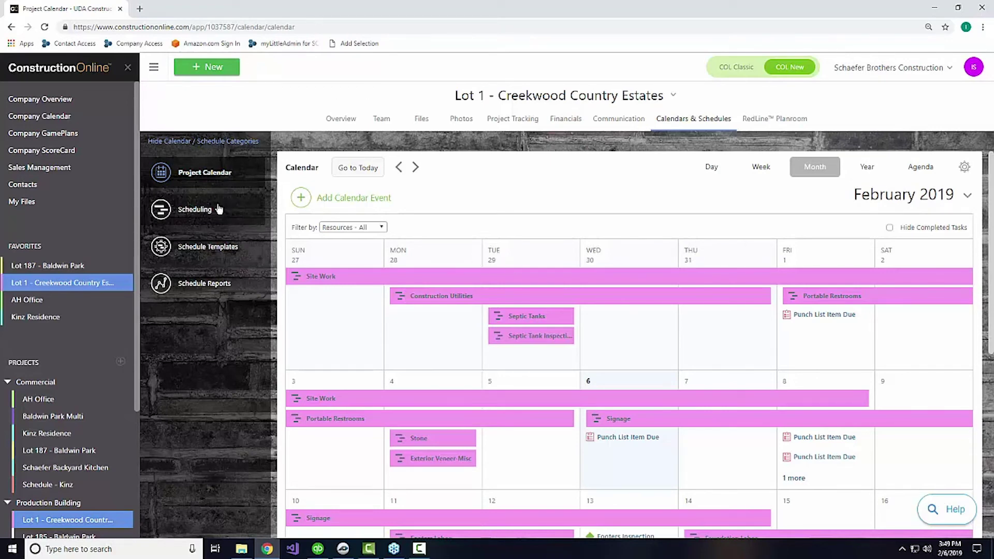
click(196, 209)
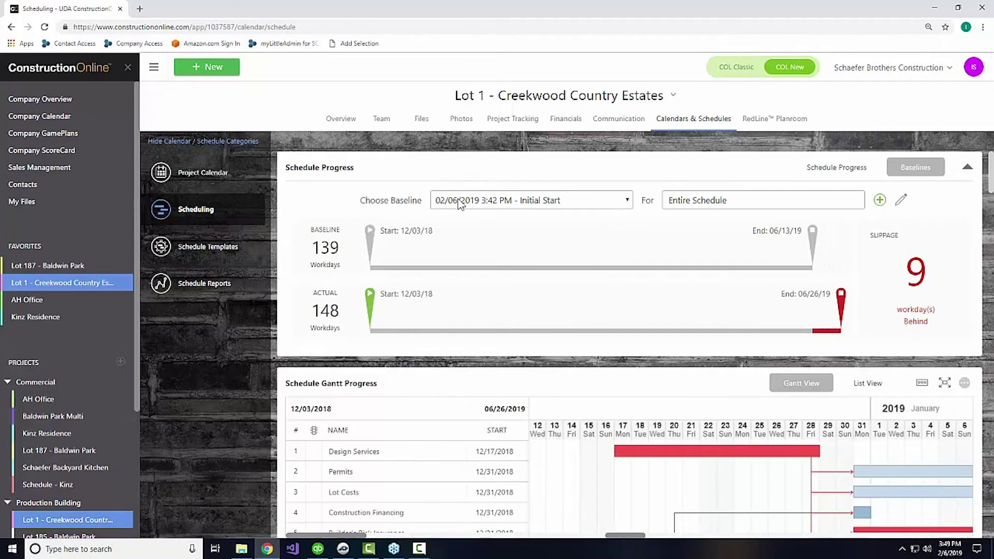
- Scroll down the Gantt grid and set row 4, Construction Financing, to orange status
scroll(432, 205, down, 2)
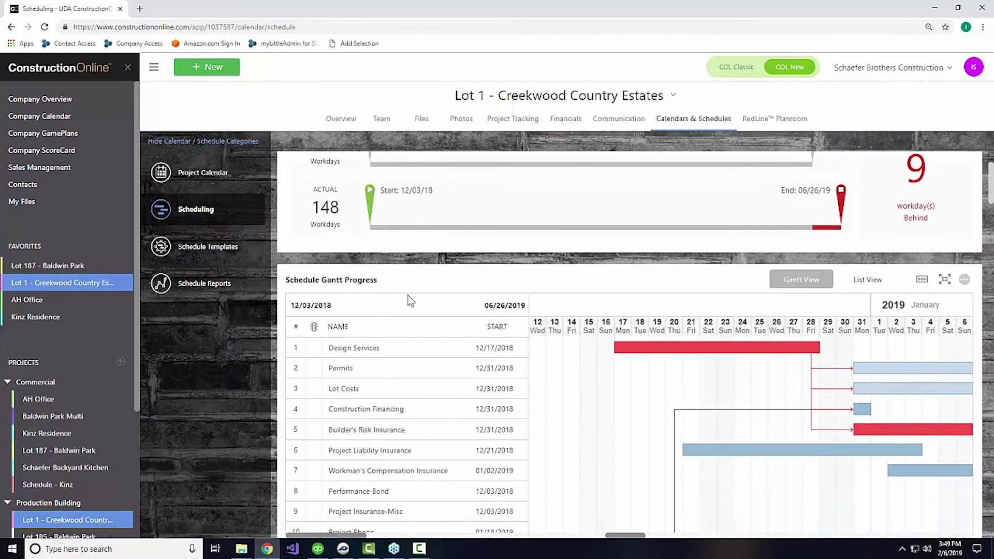
scroll(383, 358, down, 3)
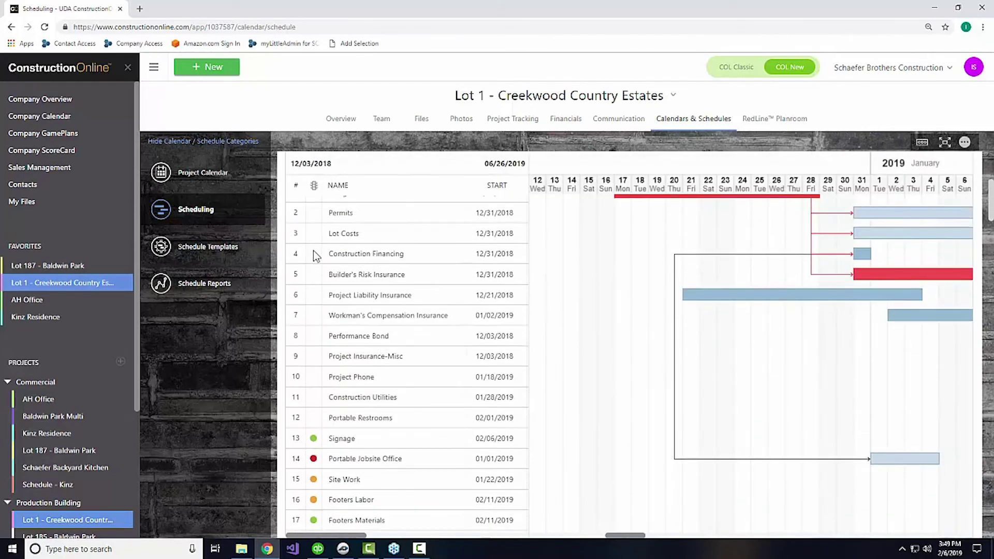
click(312, 254)
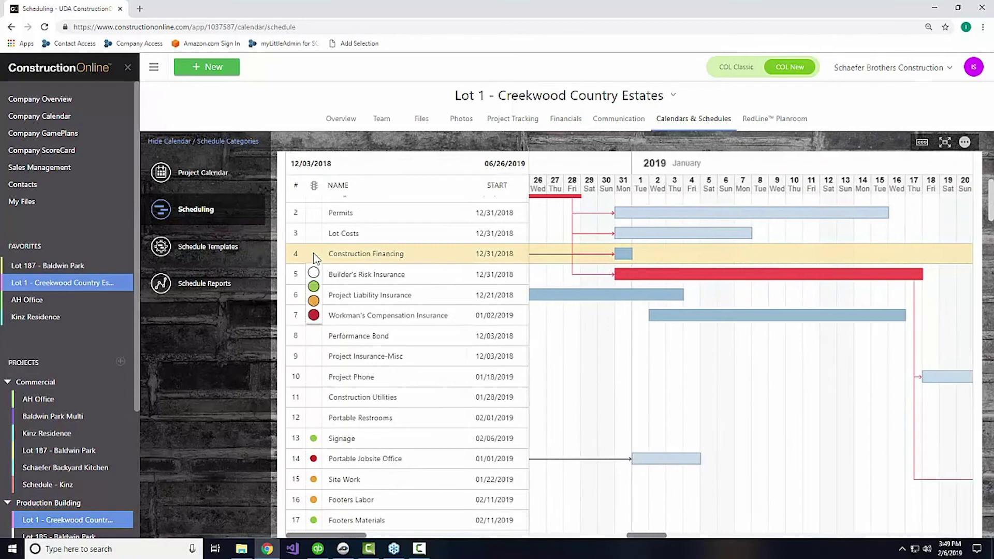
click(313, 301)
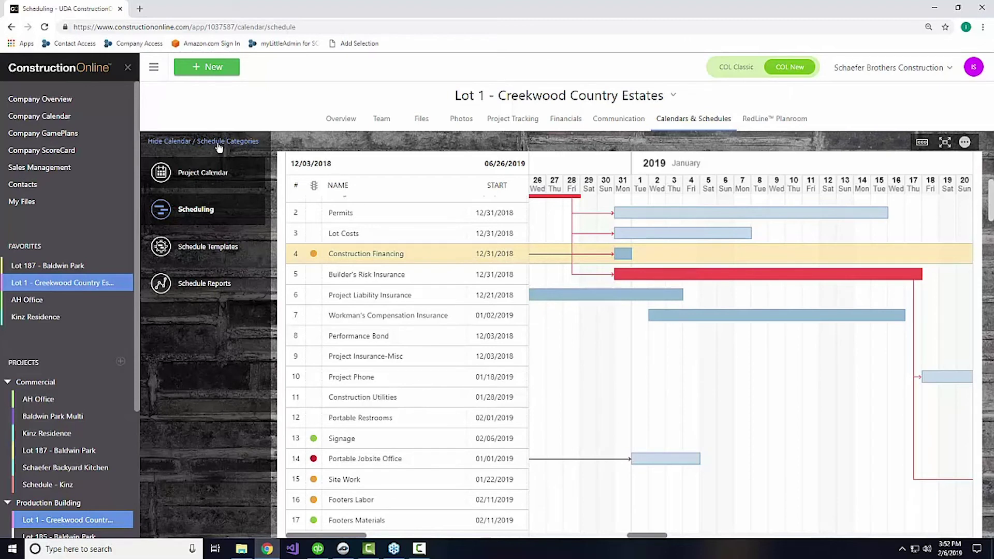
- Insert a new task below Construction Utilities using New > New Task
right_click(404, 397)
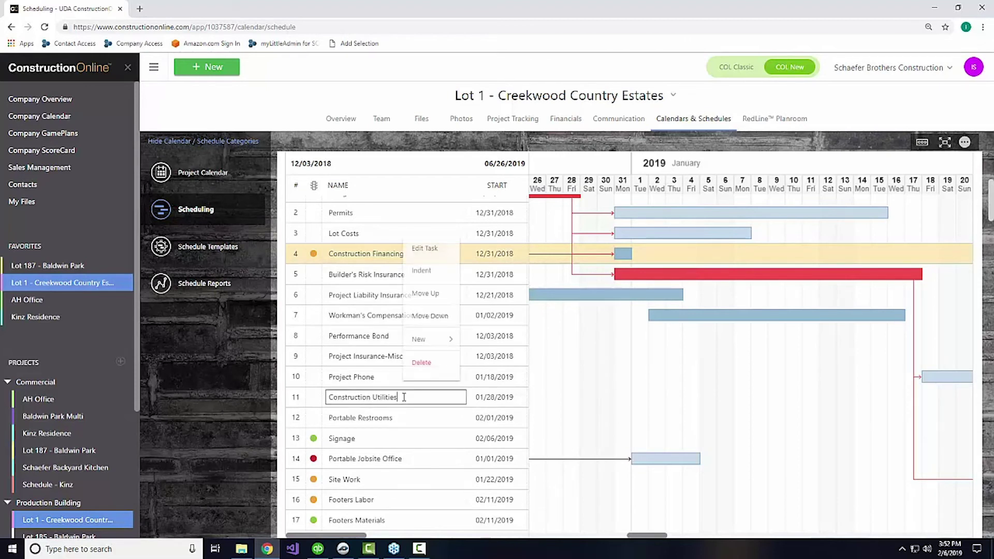
mouse_move(420, 341)
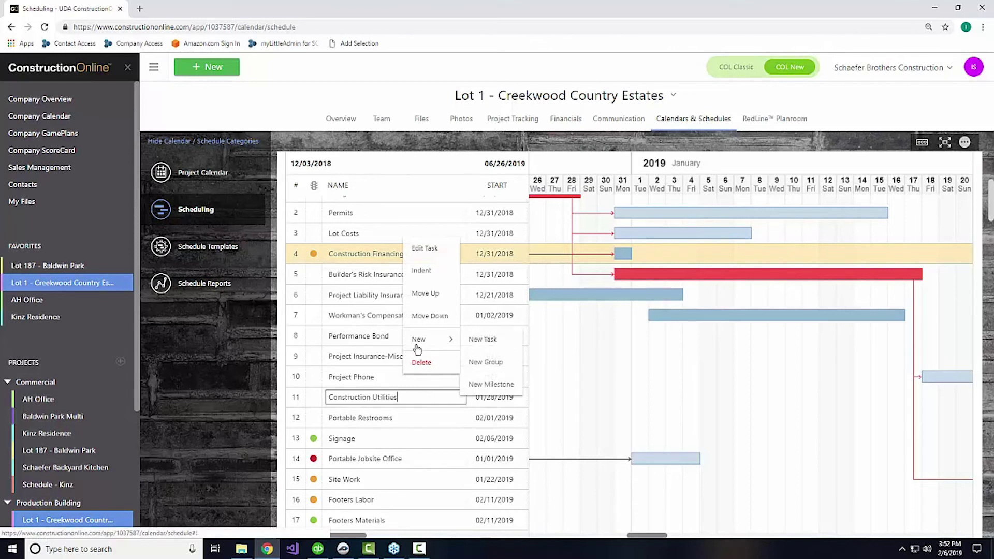
click(477, 341)
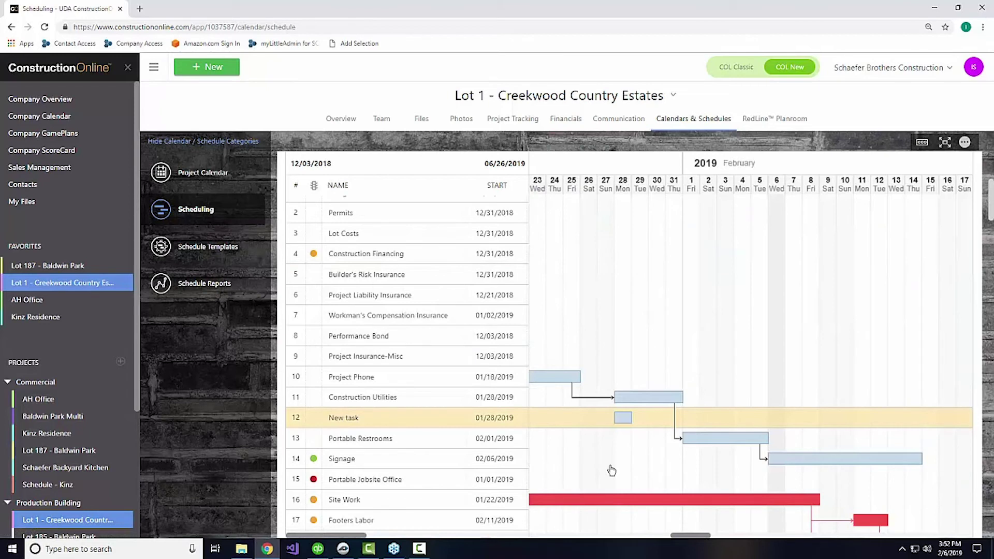
- Rename the new task 'Change Order 2', widen the grid, and begin editing its predecessors
click(389, 415)
key(BackSpace)
key(BackSpace)
key(BackSpace)
key(BackSpace)
key(BackSpace)
key(BackSpace)
key(BackSpace)
key(BackSpace)
text(Chjange)
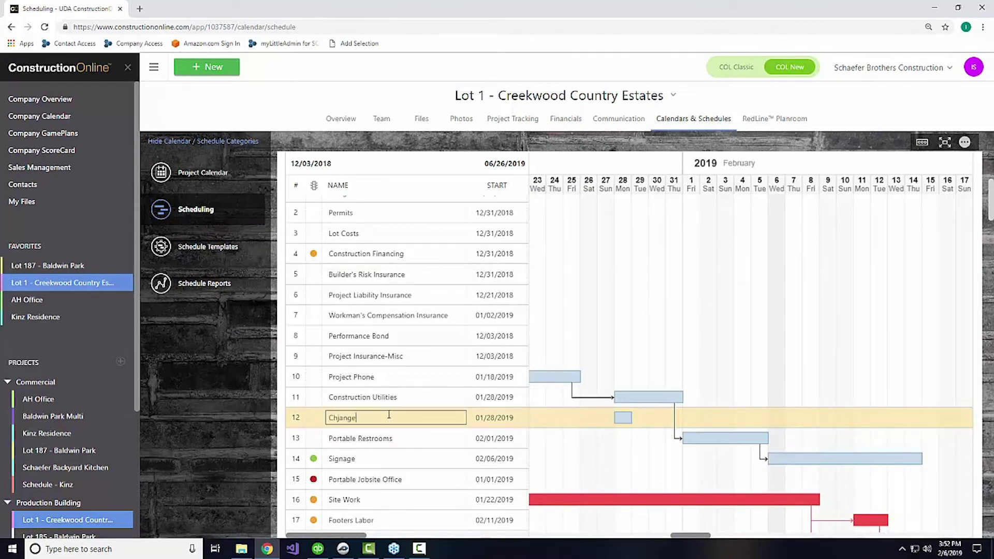
key(BackSpace)
key(BackSpace)
key(BackSpace)
key(BackSpace)
key(BackSpace)
text(ange Order 2)
drag(529, 452, 685, 458)
click(662, 417)
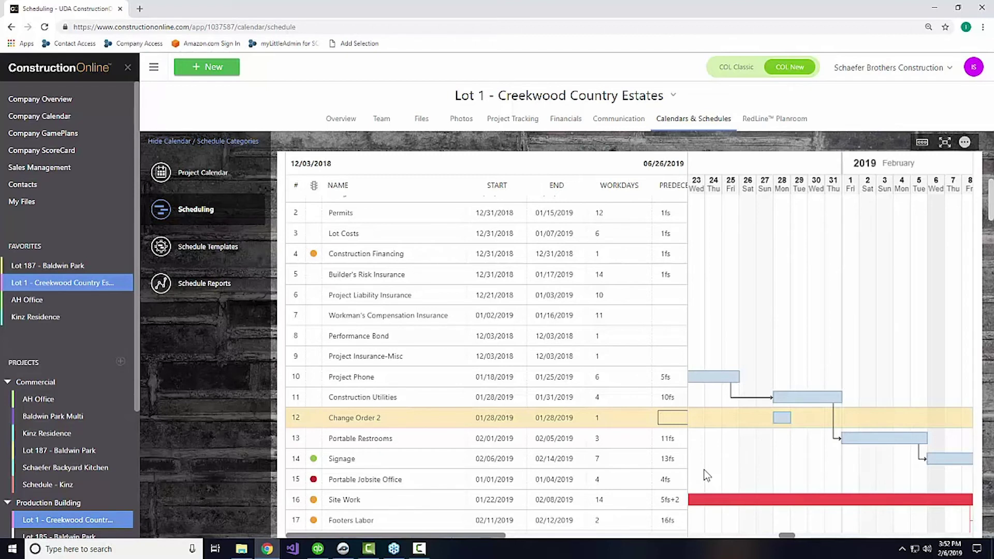
- Set row 12's predecessor to 11fs and add 12fs as a Portable Restrooms predecessor
text(11fs)
key(Return)
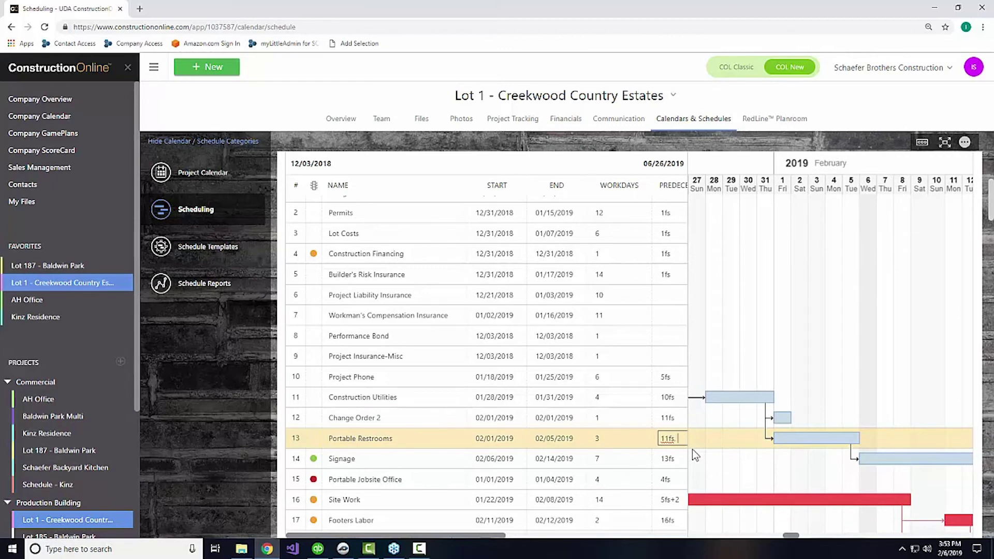
text(, 12fs)
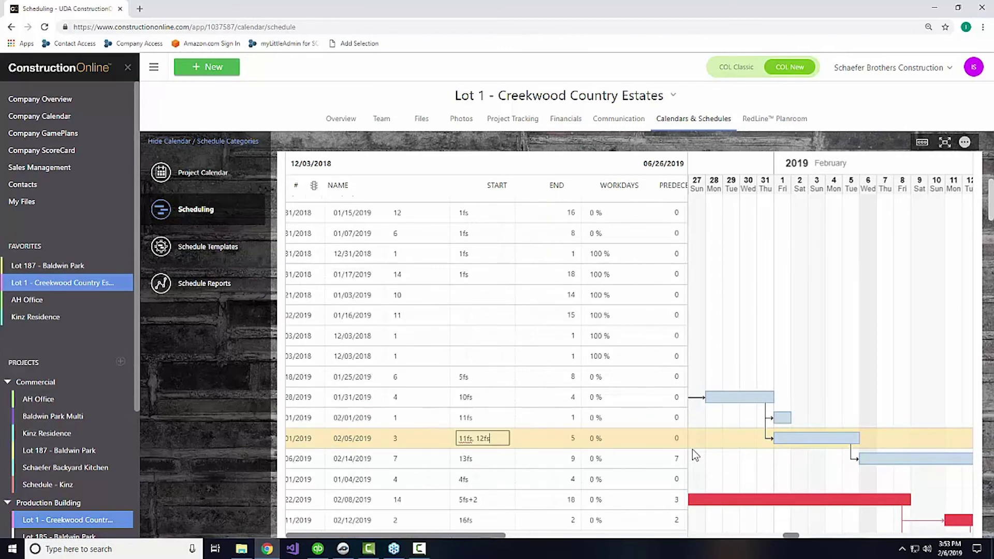
key(Return)
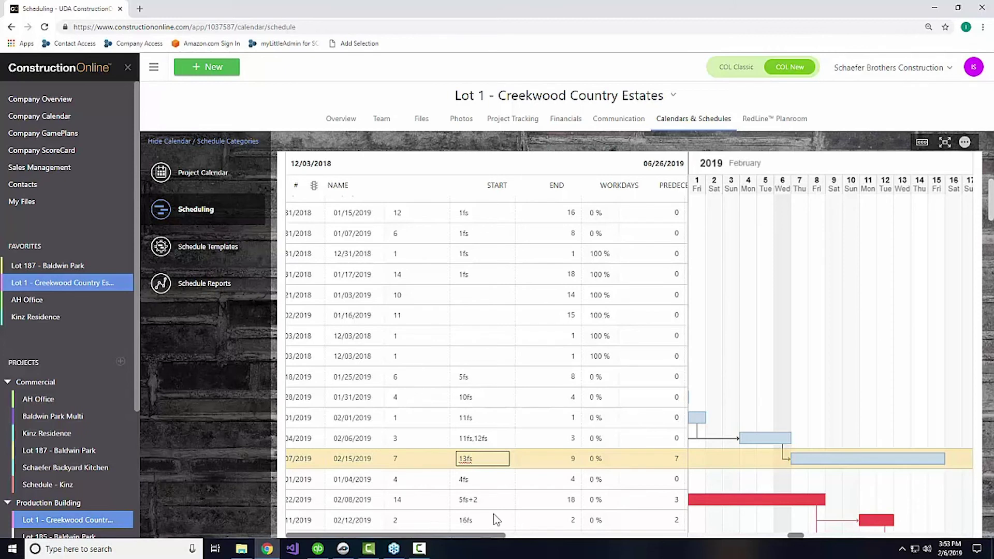
click(460, 534)
- Review Workman's Compensation Insurance, Footers Inspection and Slab Inspection tasks, then go to Financials
drag(787, 535, 775, 534)
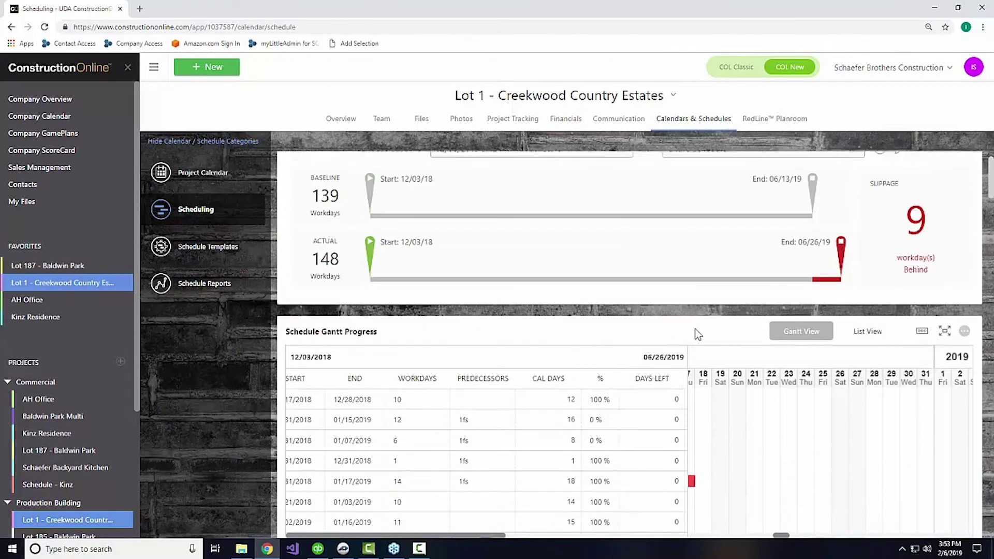
scroll(709, 334, down, 3)
click(773, 359)
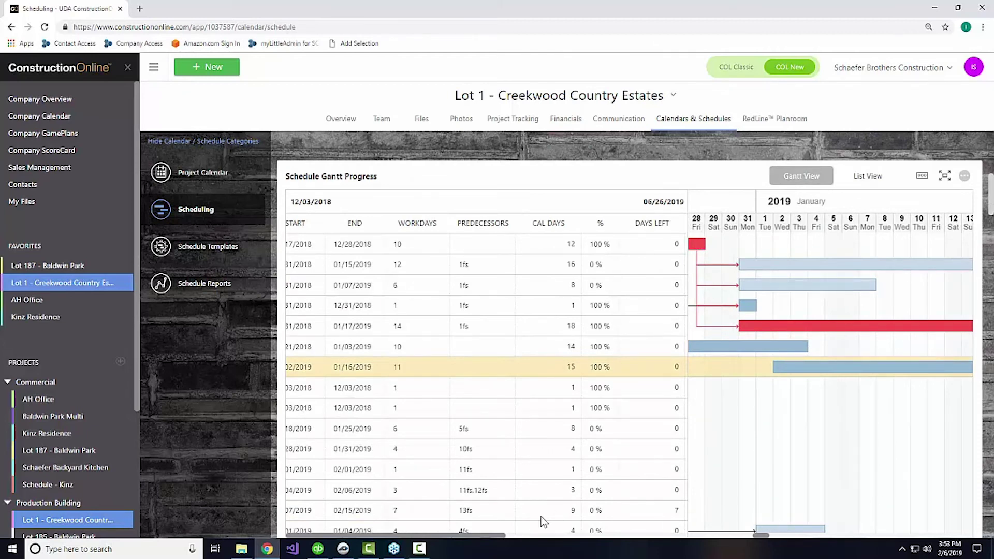
drag(481, 537, 404, 534)
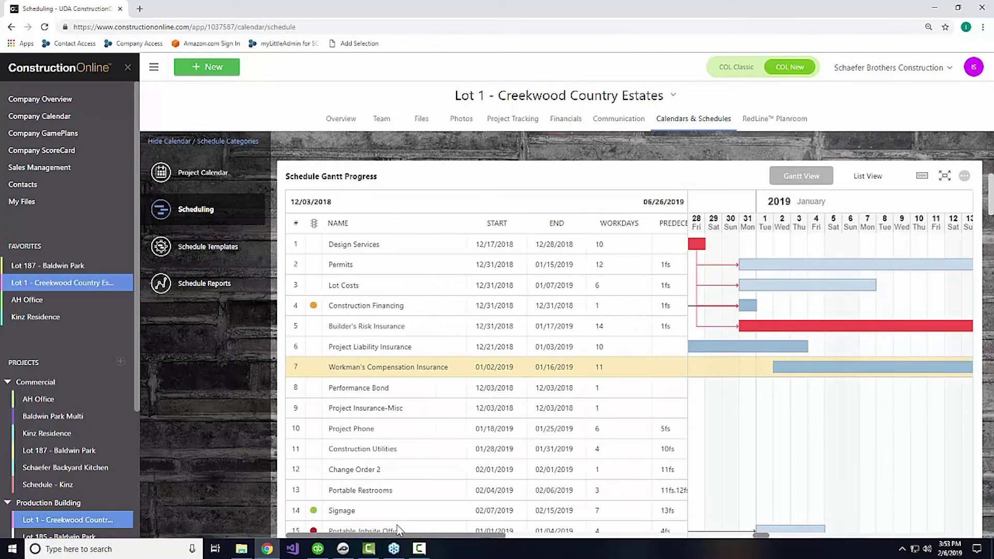
scroll(437, 320, down, 2)
scroll(599, 295, down, 3)
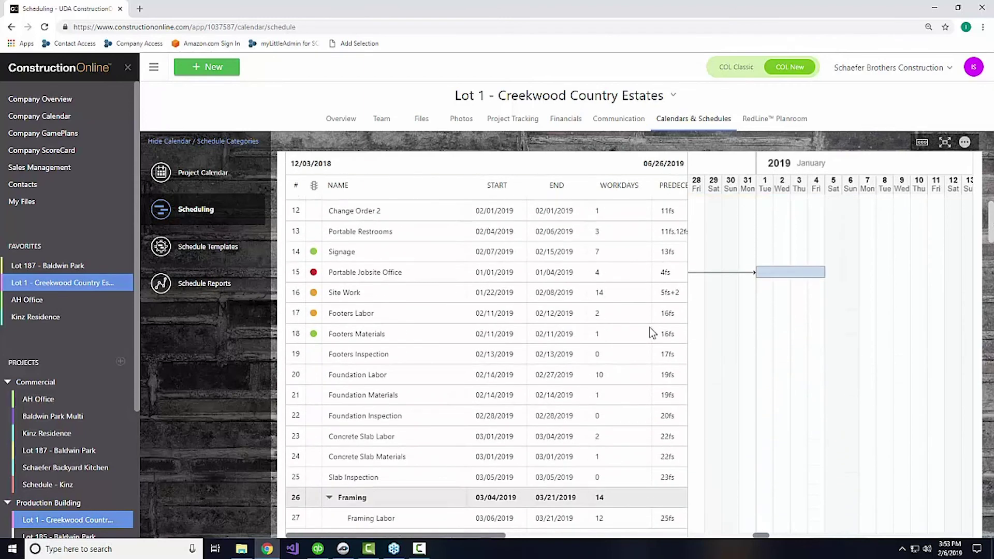
click(626, 354)
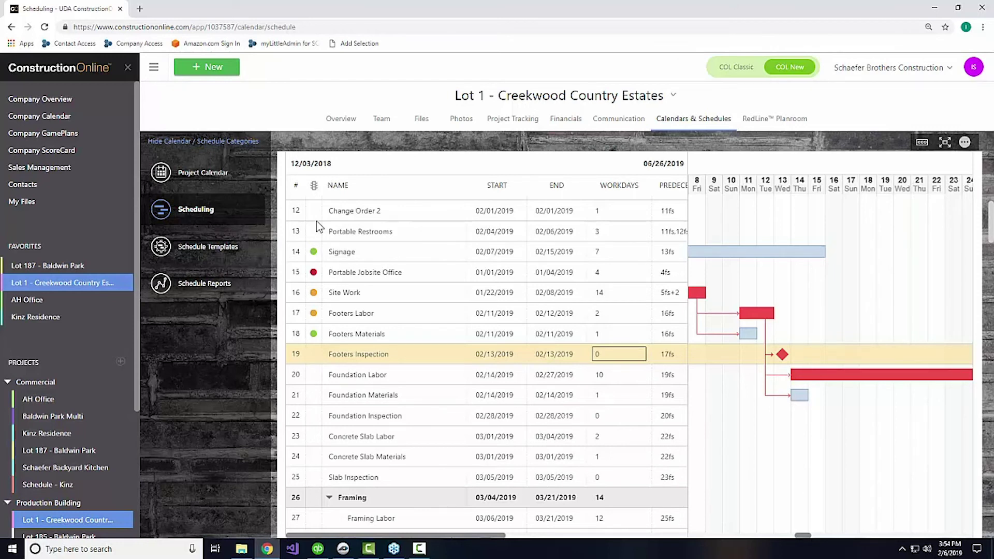
click(416, 479)
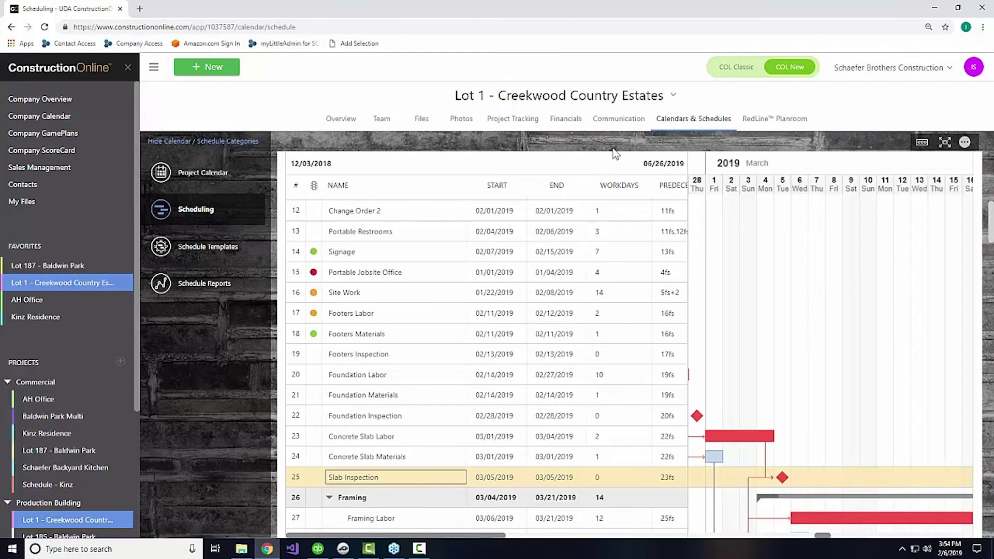
click(566, 118)
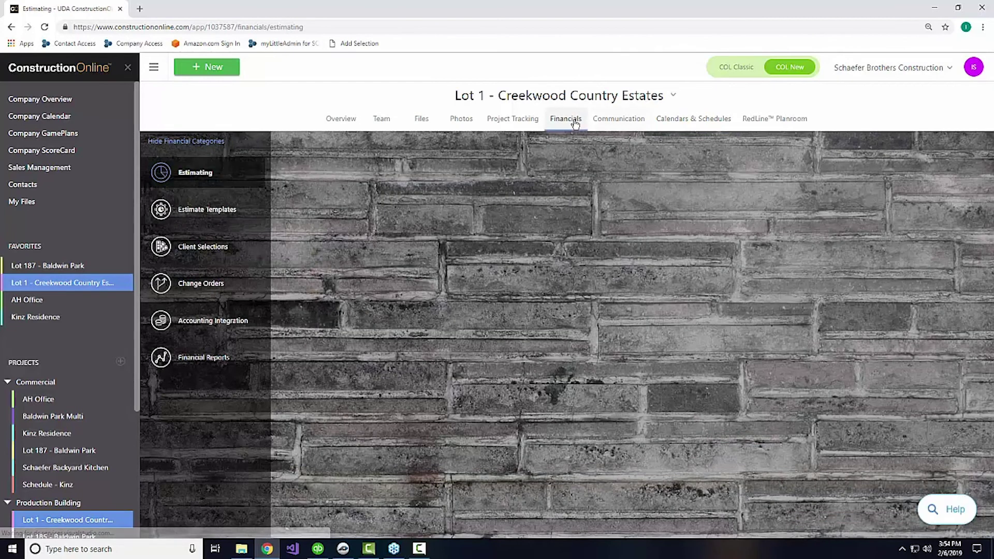
- Open Client Selections and scroll to the Flooring details' Kitchen Floors slate tile choice
click(229, 244)
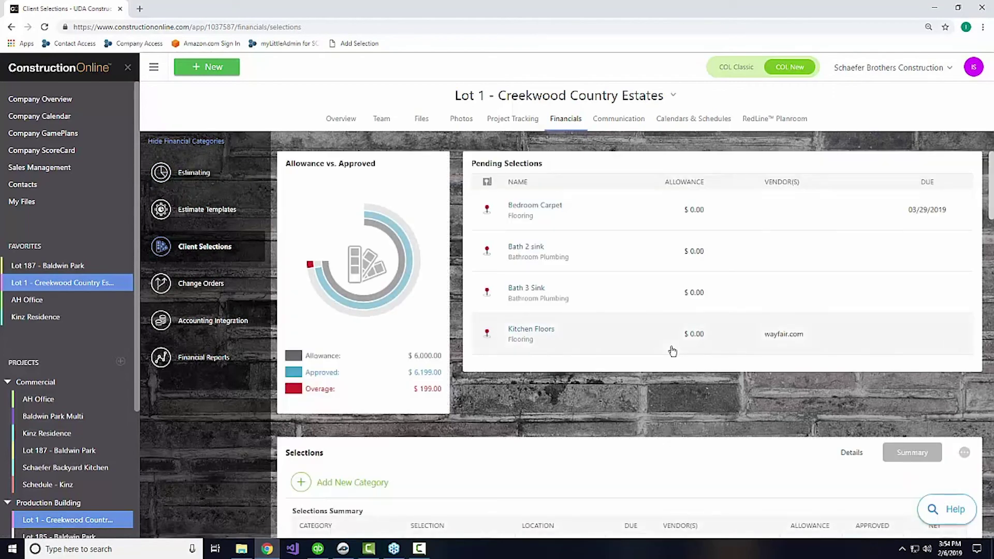
scroll(674, 351, down, 1)
scroll(693, 336, down, 3)
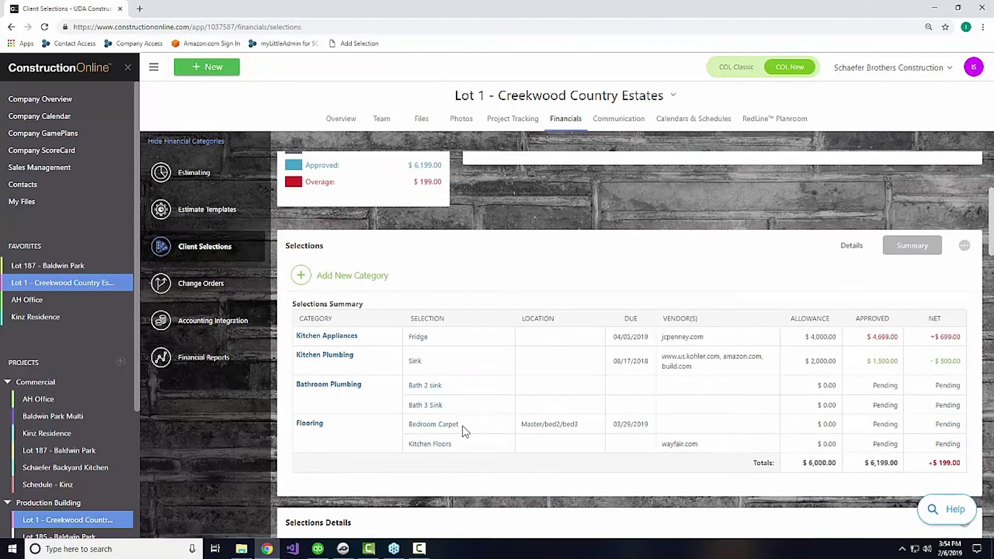
click(457, 427)
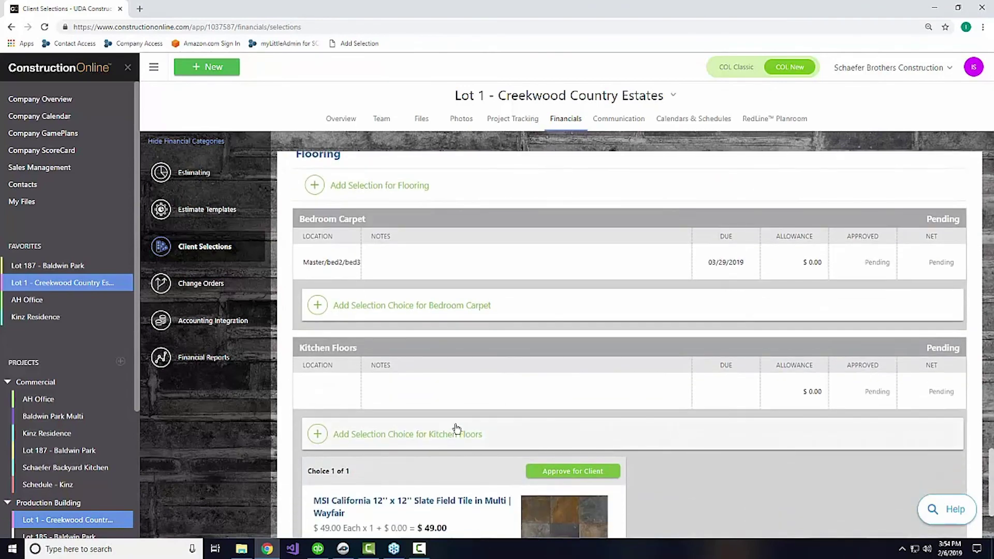
scroll(457, 428, down, 2)
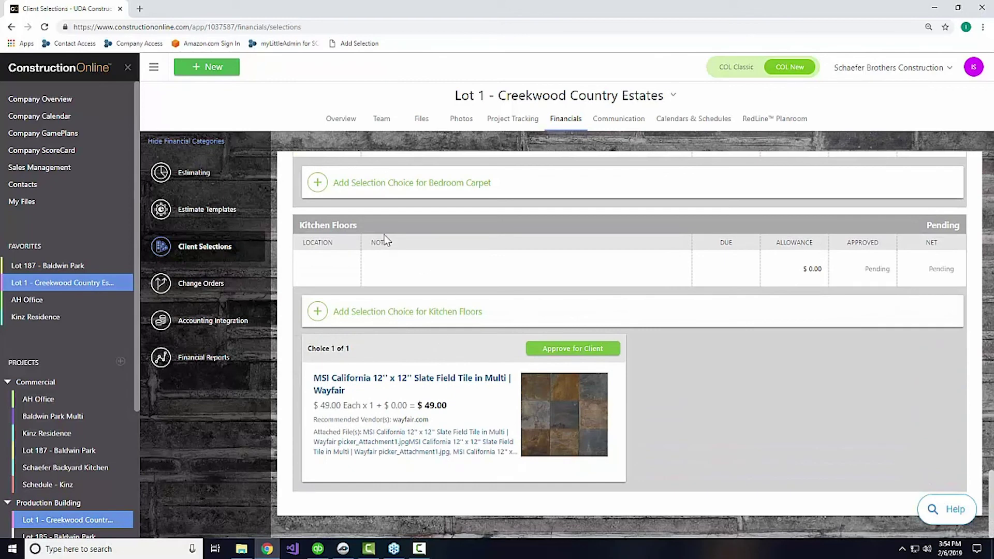
click(331, 225)
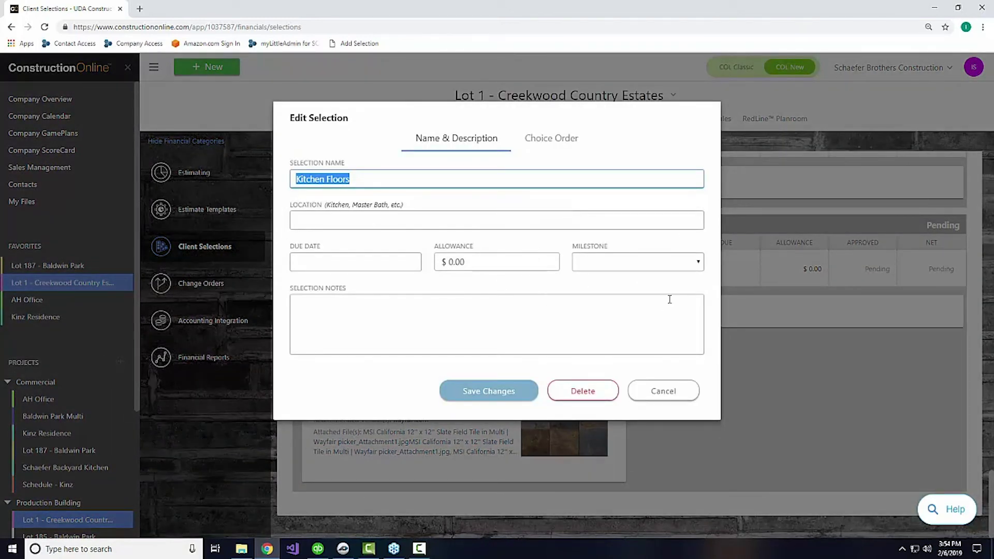
click(698, 263)
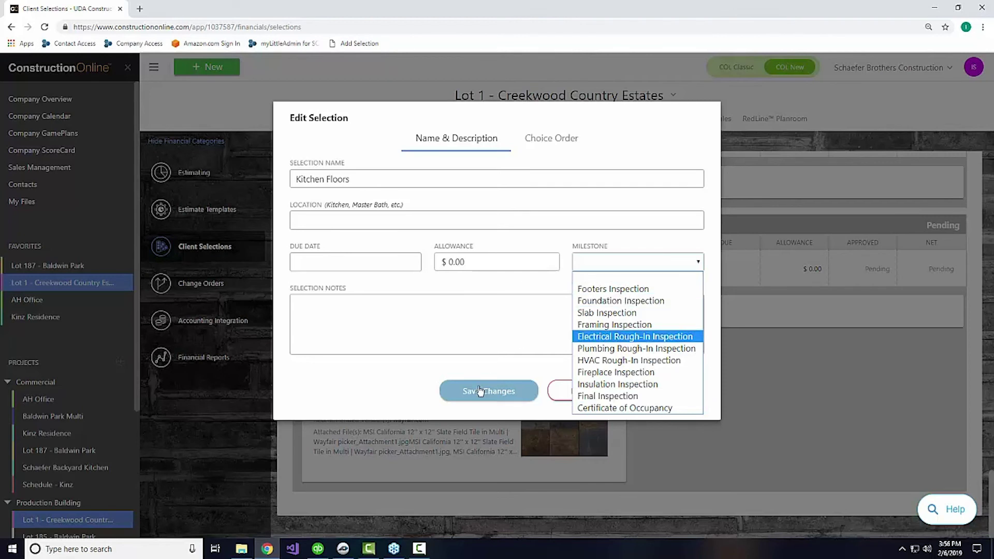
click(324, 386)
click(667, 398)
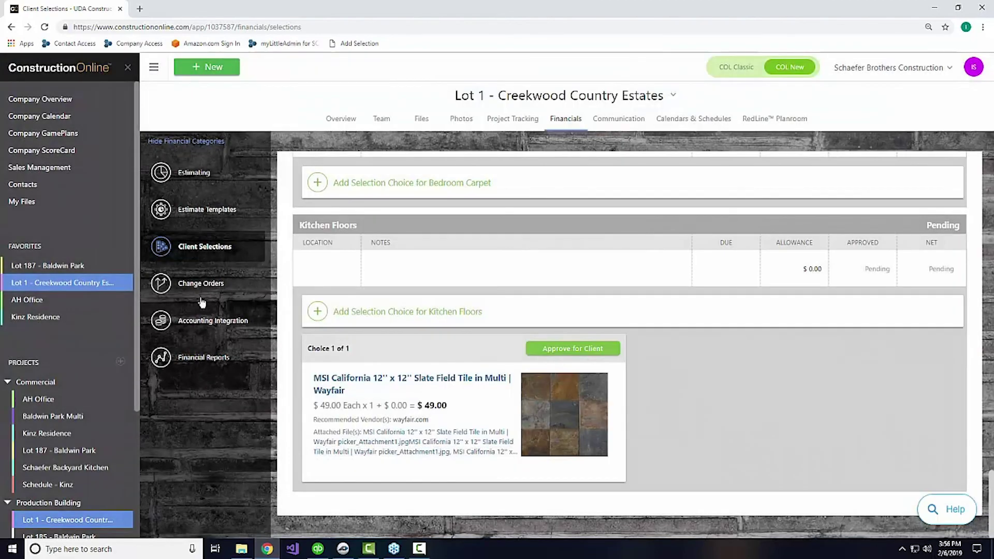
- Go from Company Overview through Company Projects to the empty Templates page, then Calendars & Schedules
click(40, 103)
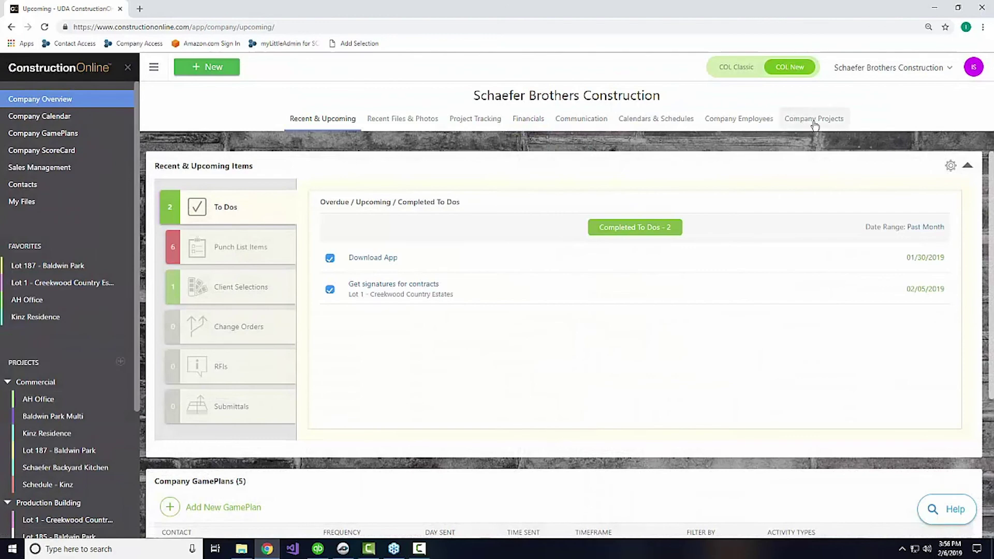
click(814, 121)
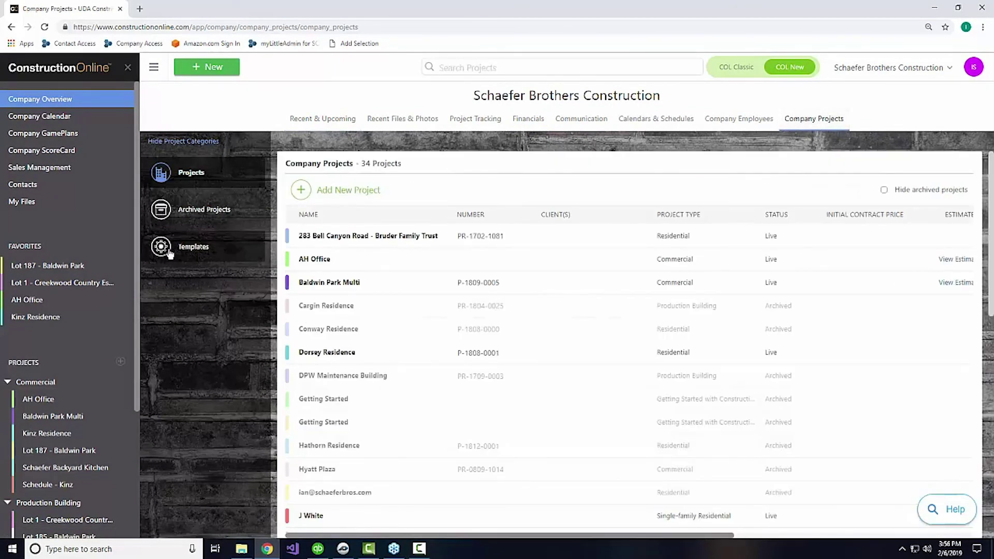
click(213, 249)
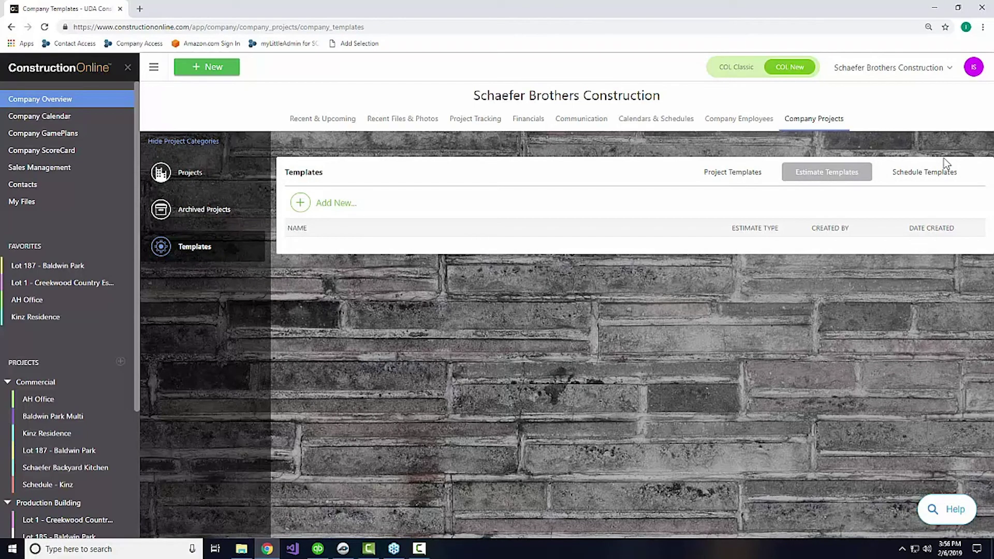
click(644, 120)
- Open the company Scheduling list and show the actions for Lot 187 - Baldwin Park Schedule
click(195, 210)
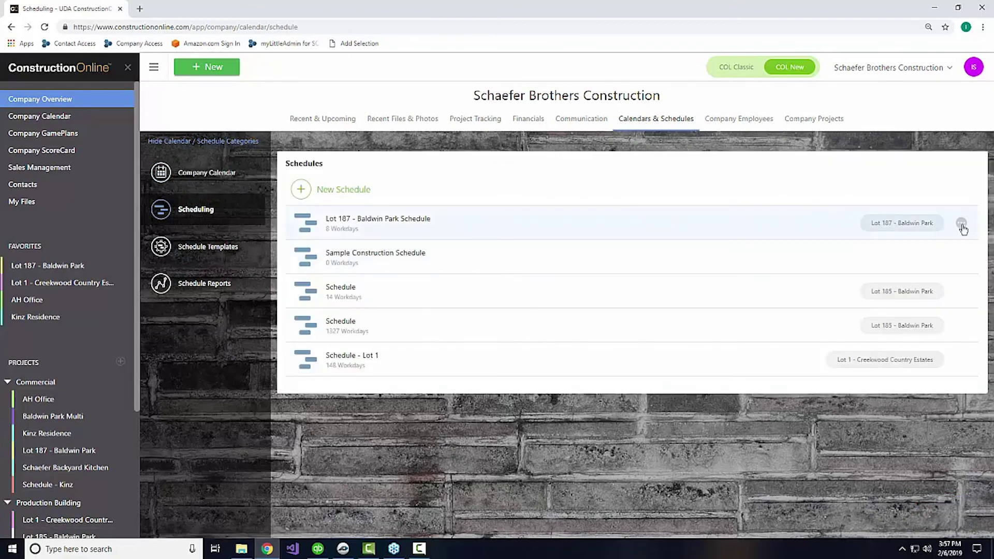
click(962, 225)
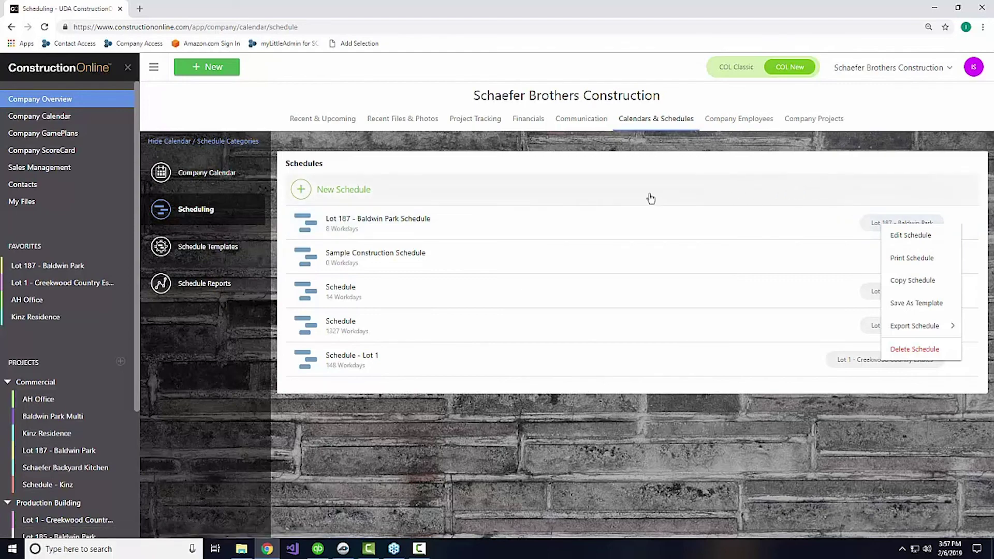
- Open the Create New Schedule dialog from the company Schedules list
click(302, 192)
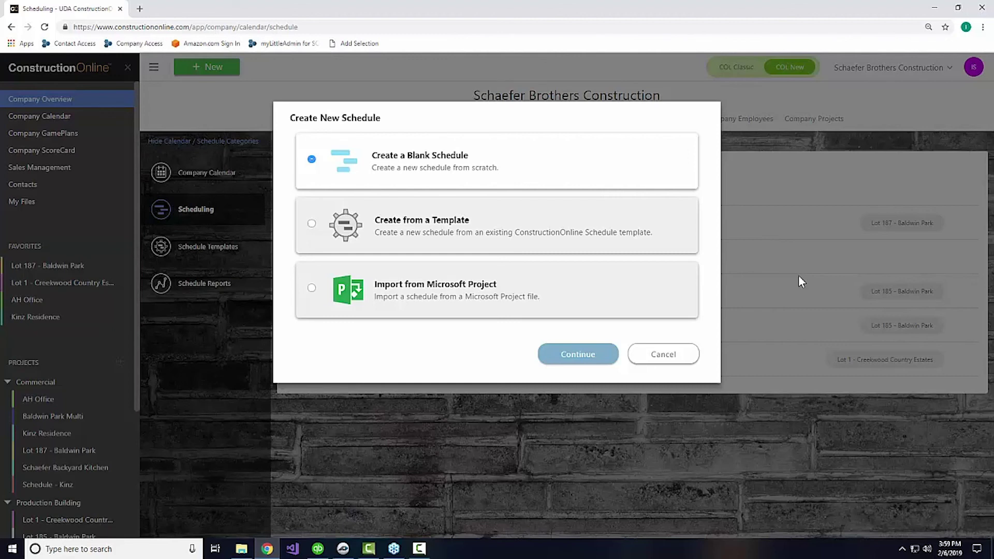
- Cancel creating a new schedule and open the Lot 1 - Creekwood Country Estates project
click(653, 355)
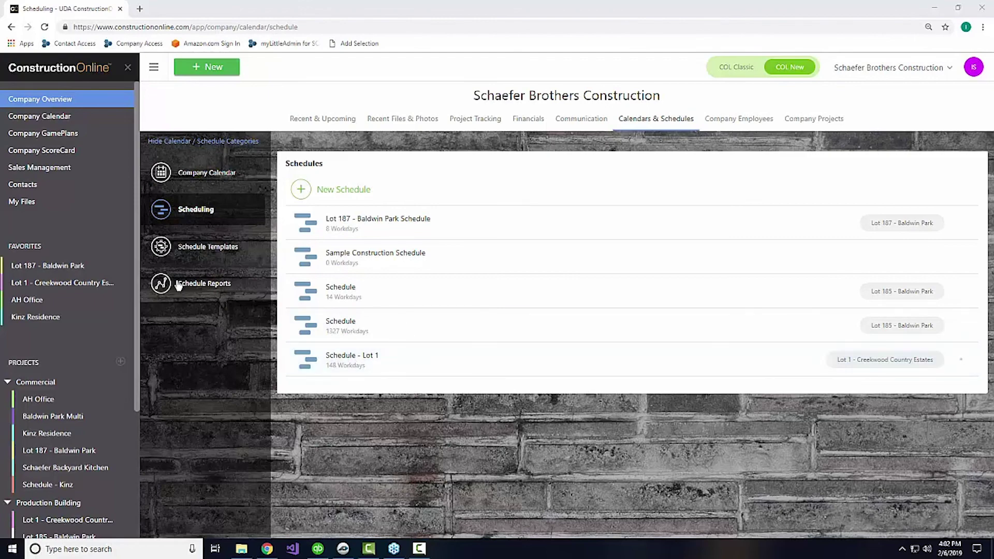
click(63, 283)
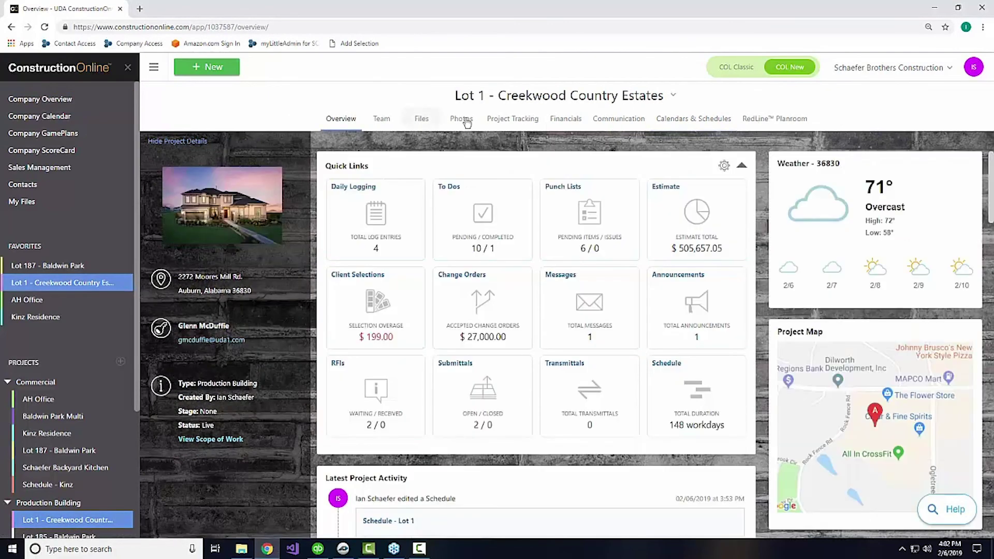
- From the project's calendars and schedules, go to Schedule Reports and create a Work Order for Lot 1 - Creekwood Country Estates
click(696, 120)
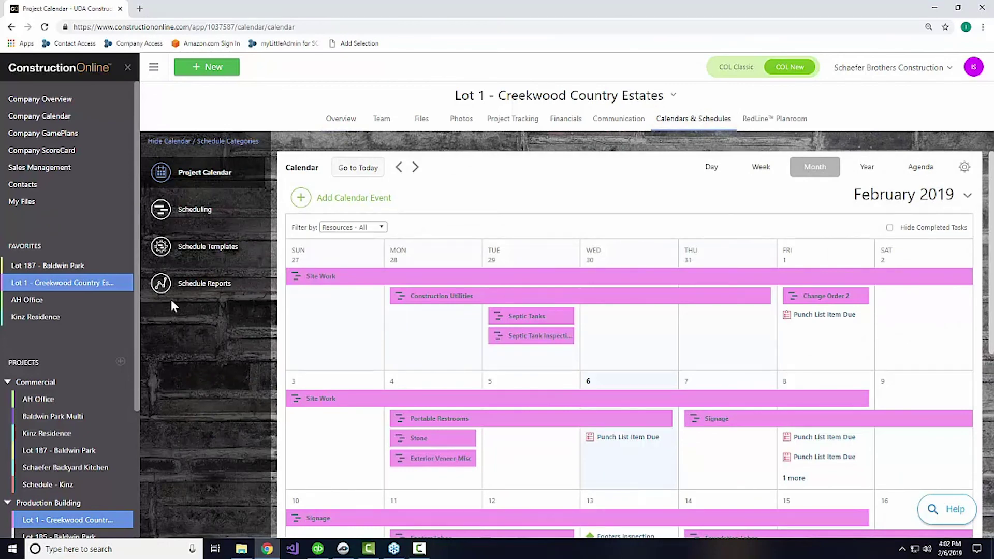
click(205, 283)
mouse_move(526, 343)
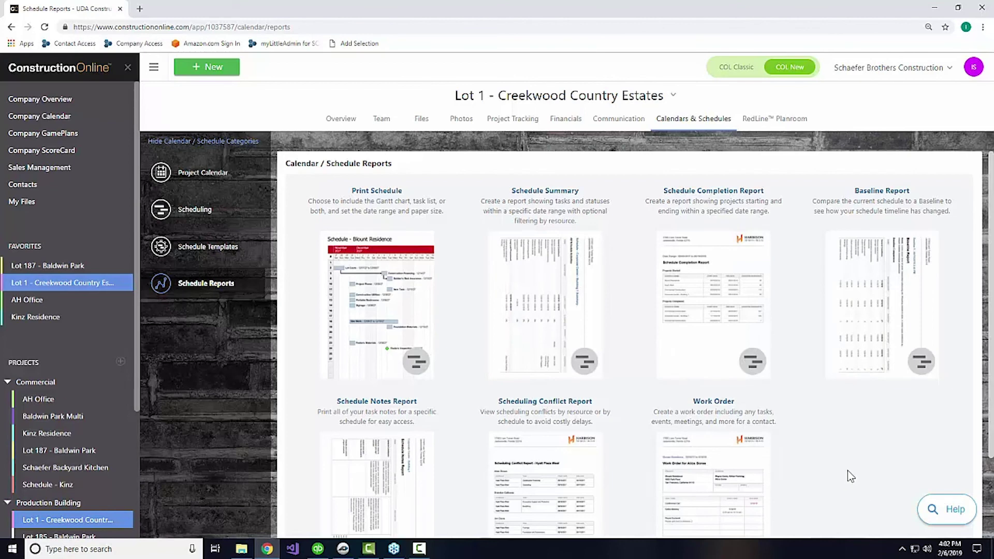
scroll(854, 457, down, 1)
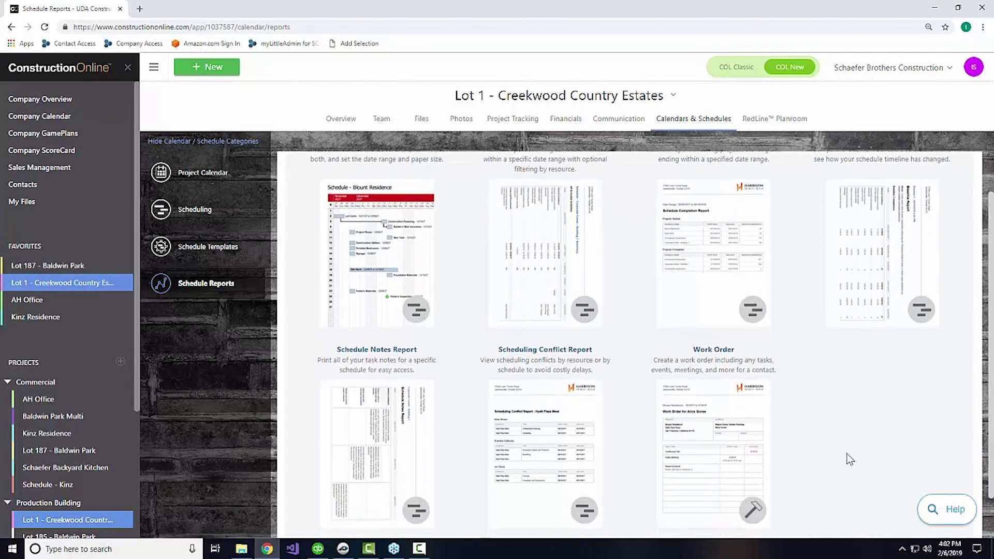
mouse_move(710, 461)
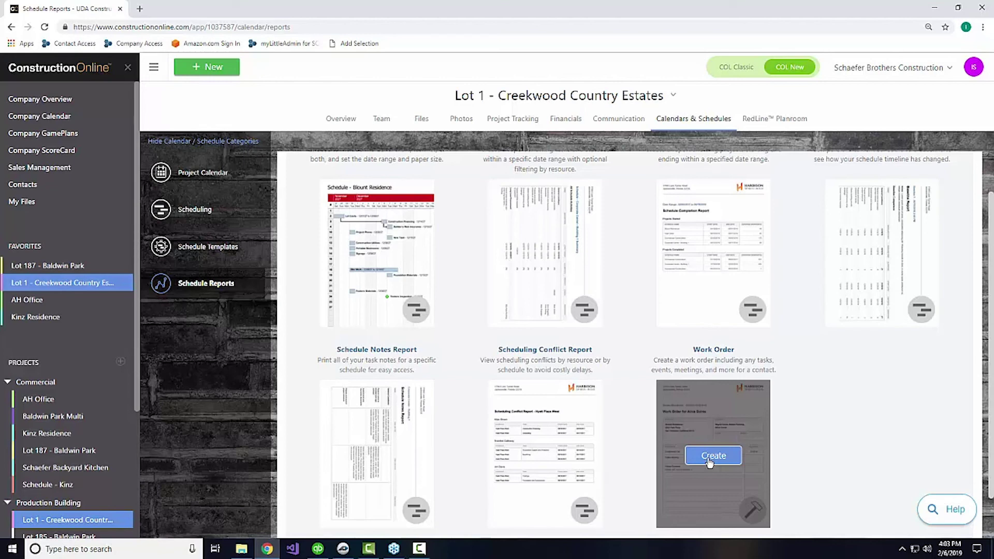
click(712, 456)
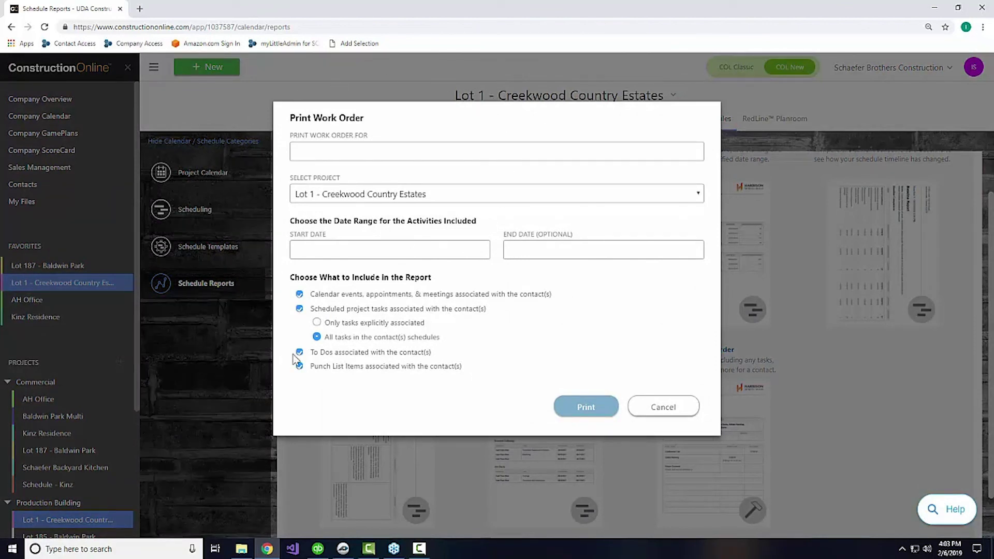
- Set the Work Order's Print For contact to Me, then cancel the dialog without printing
click(340, 150)
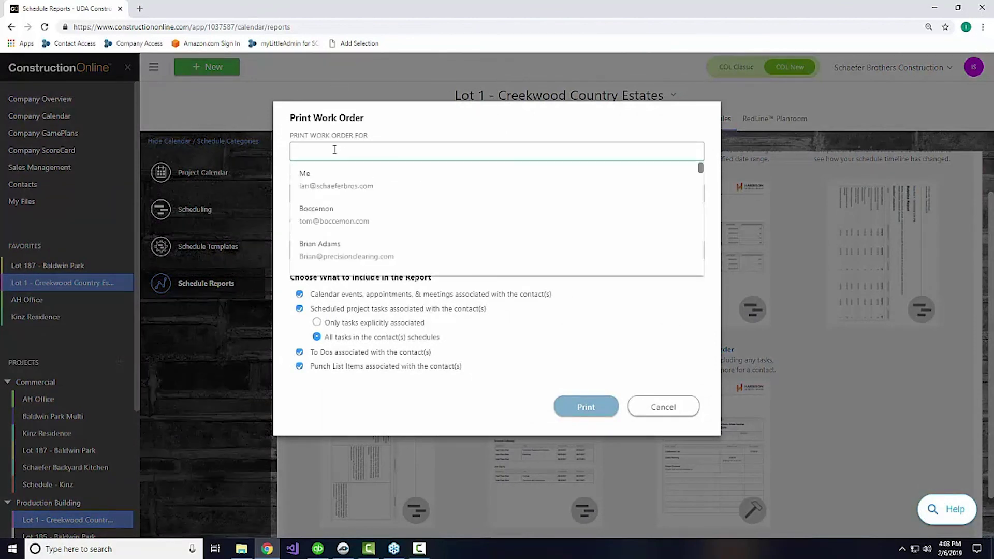
click(355, 183)
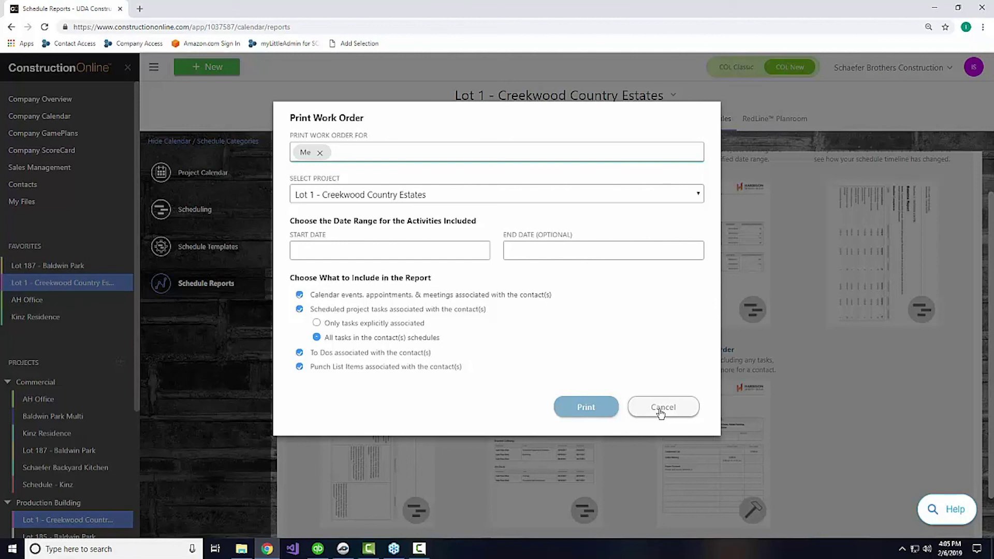
click(662, 408)
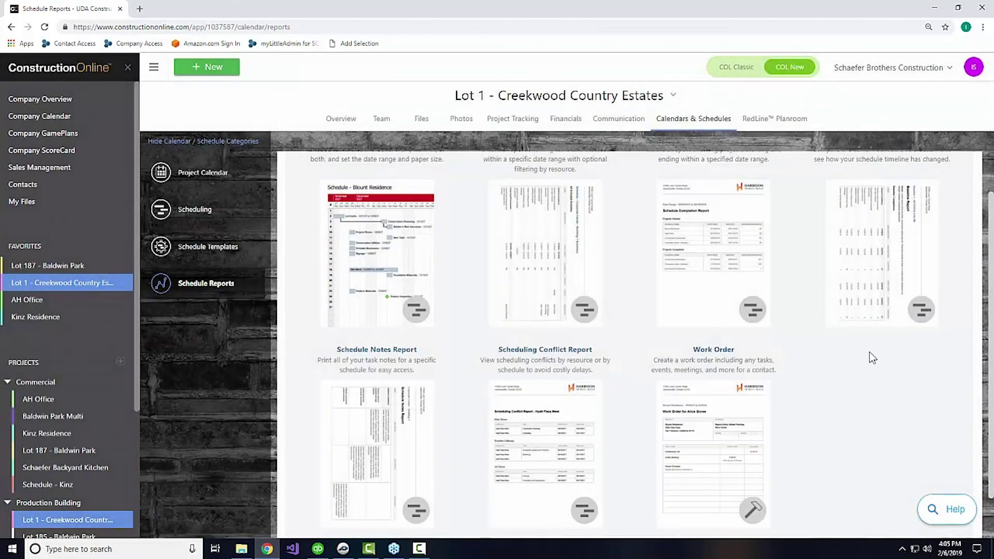